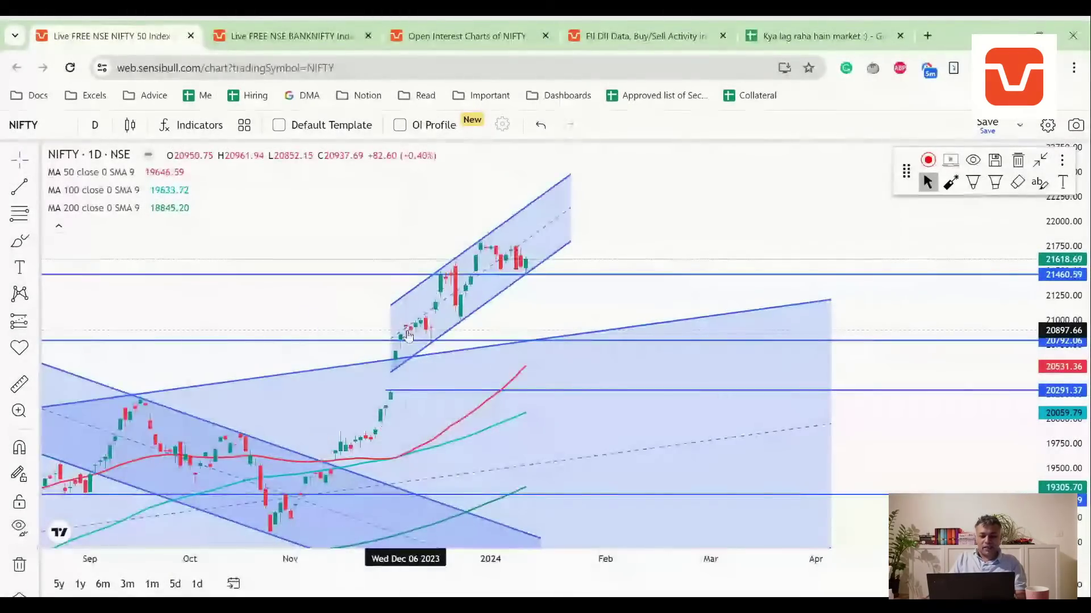
Zoom, auto-fit and pan the NIFTY daily chart onto the channel's lower edge, selecting the 21460 line.
scroll(408, 335, up, 1)
scroll(407, 335, down, 2)
scroll(847, 360, up, 3)
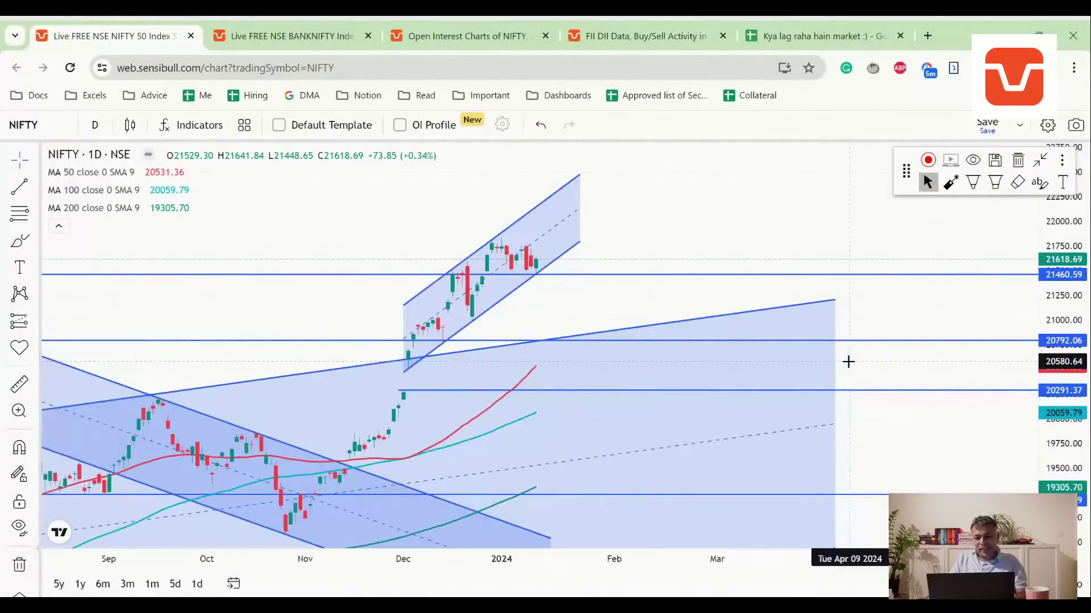
double_click(1058, 379)
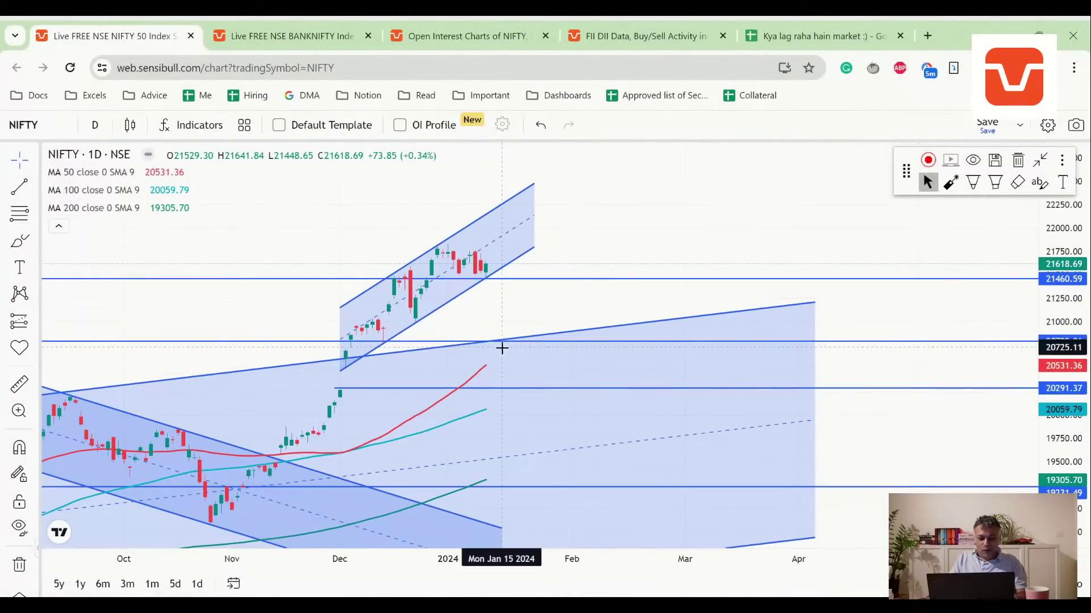
scroll(419, 233, down, 2)
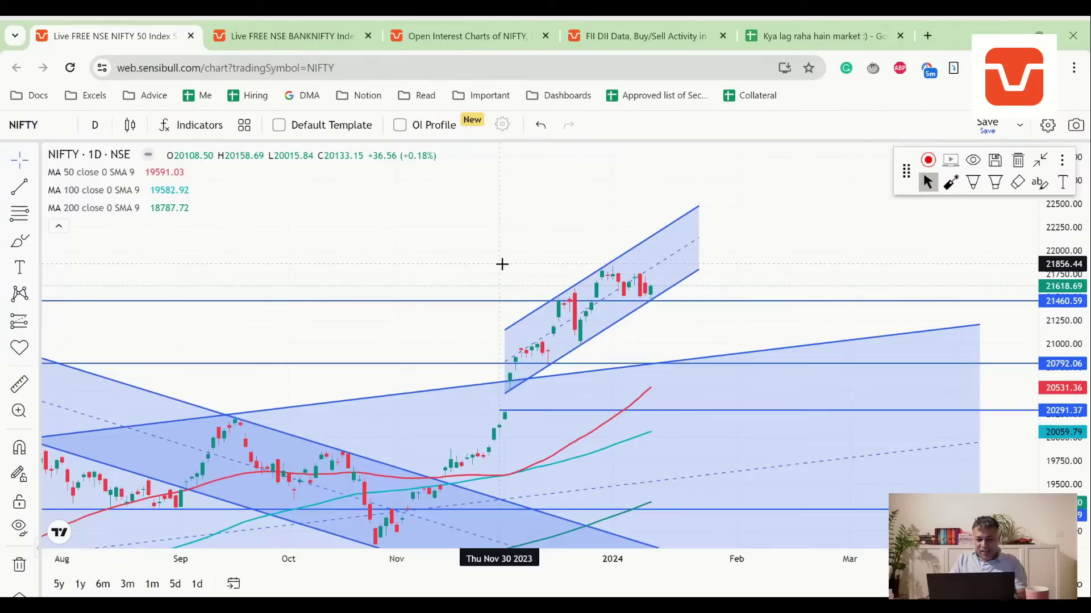
scroll(502, 263, up, 4)
drag(1056, 333, 1056, 318)
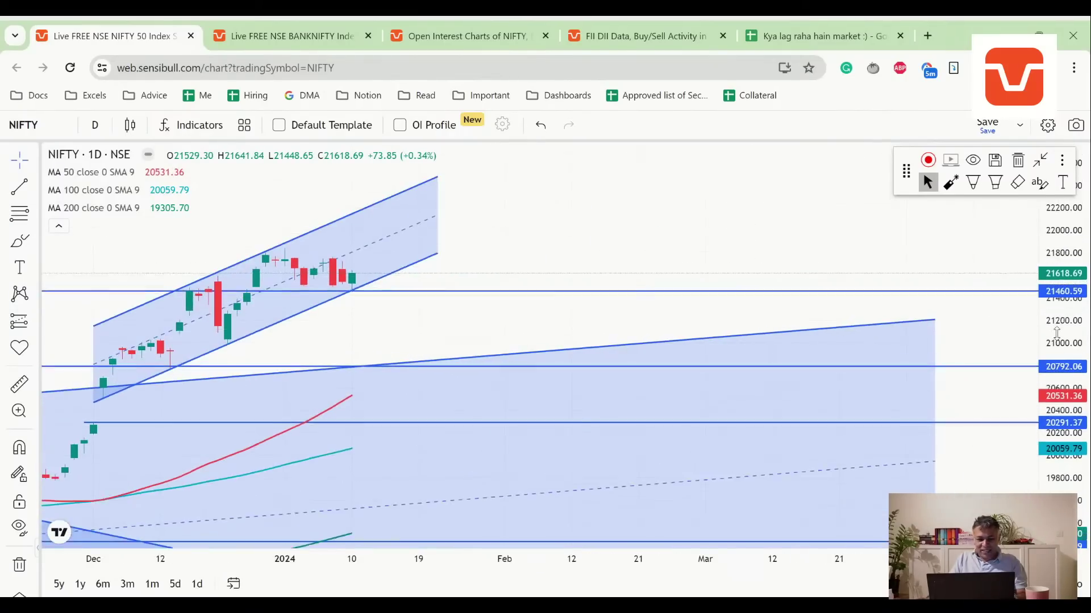
drag(496, 246, 620, 251)
click(472, 292)
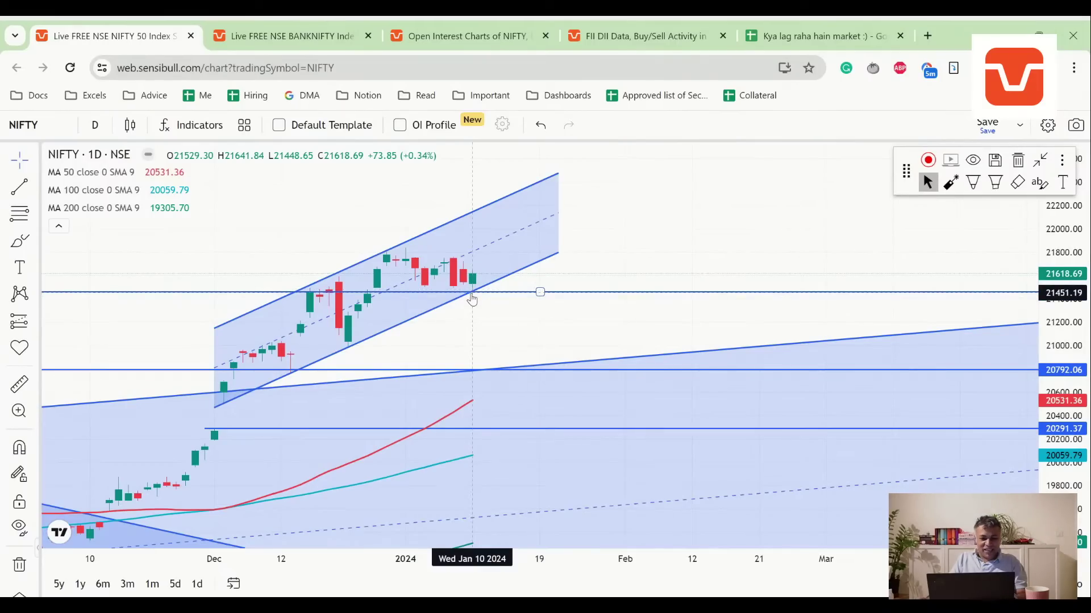
scroll(477, 301, down, 1)
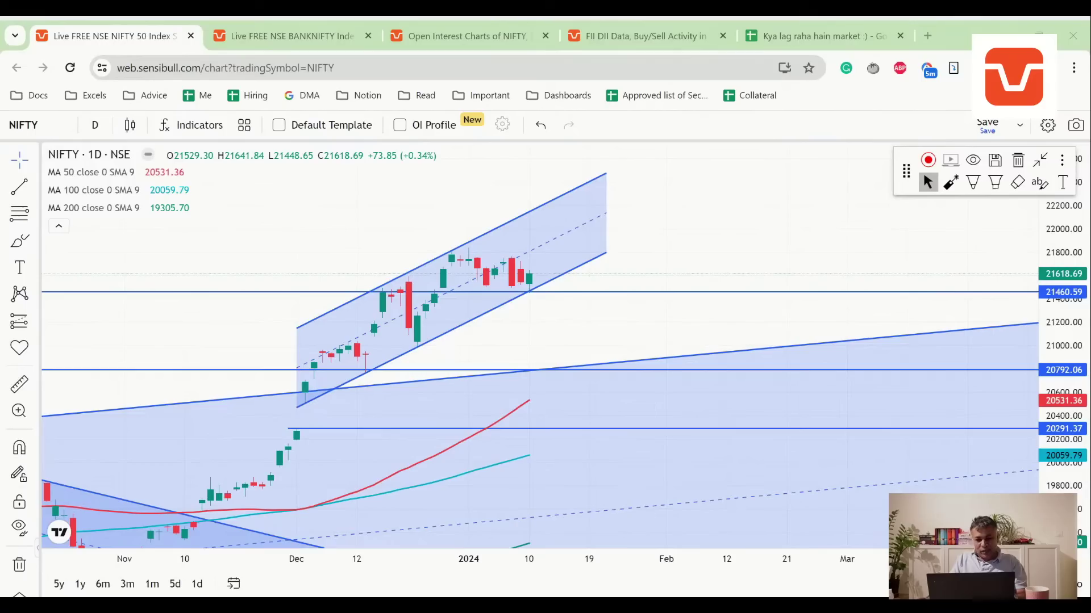
scroll(263, 239, up, 1)
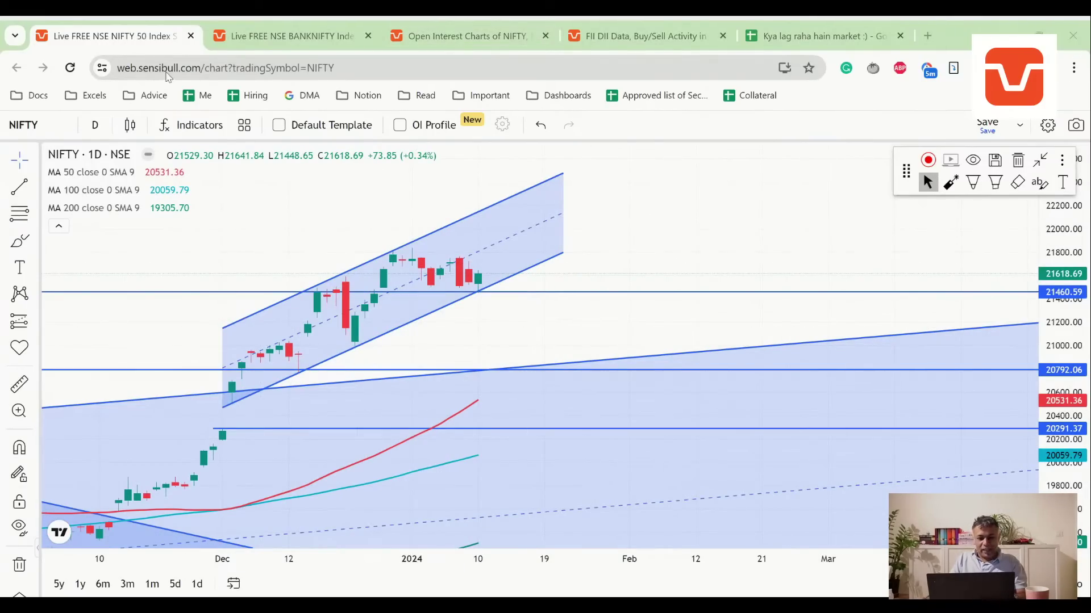
Scroll the market sheet down to the 10-Jan-2024 entry and select its verdict note in B20.
click(824, 36)
scroll(521, 399, down, 3)
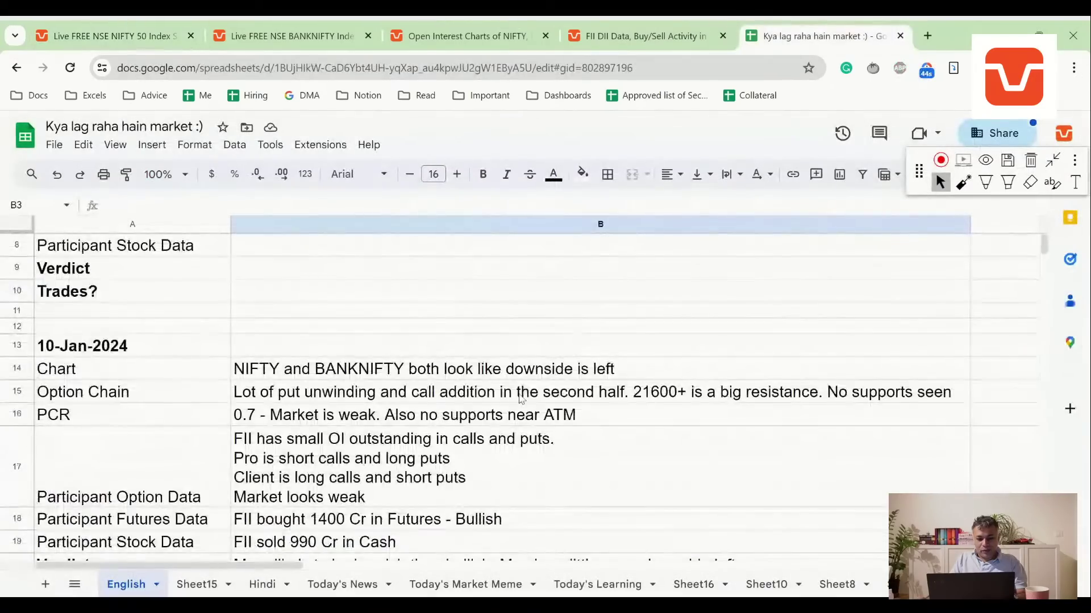
scroll(521, 399, down, 2)
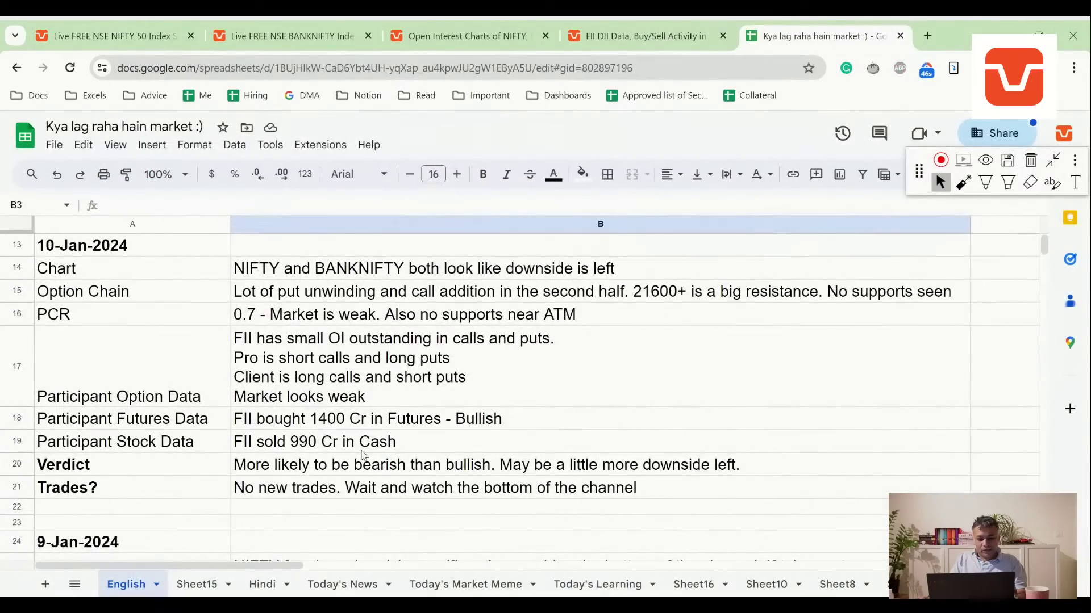
click(515, 464)
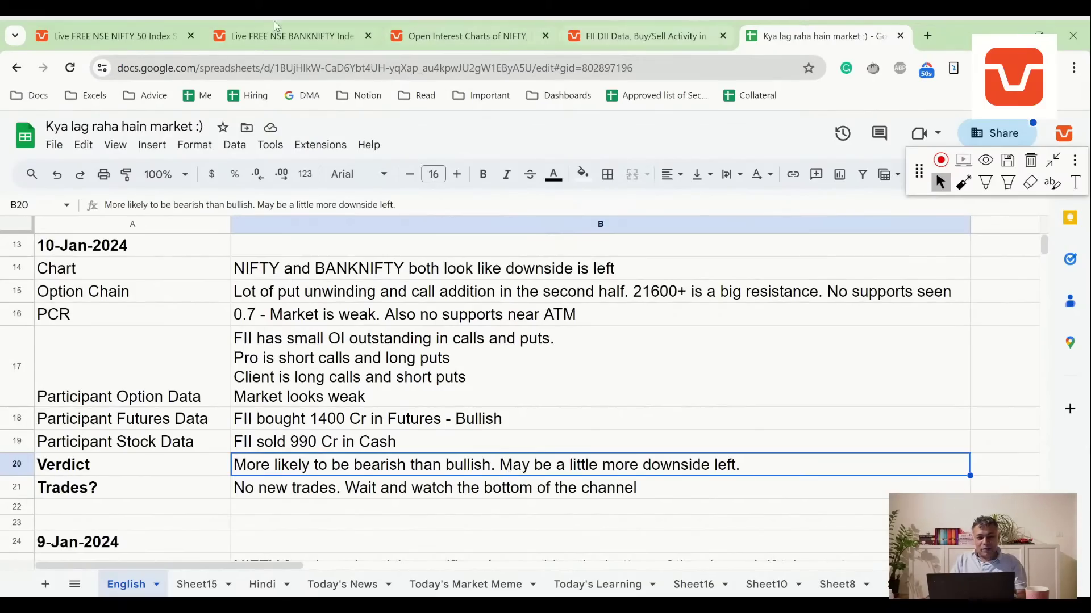
Nudge the horizontal support line near 21460 on the NIFTY chart.
click(110, 34)
drag(482, 292, 479, 295)
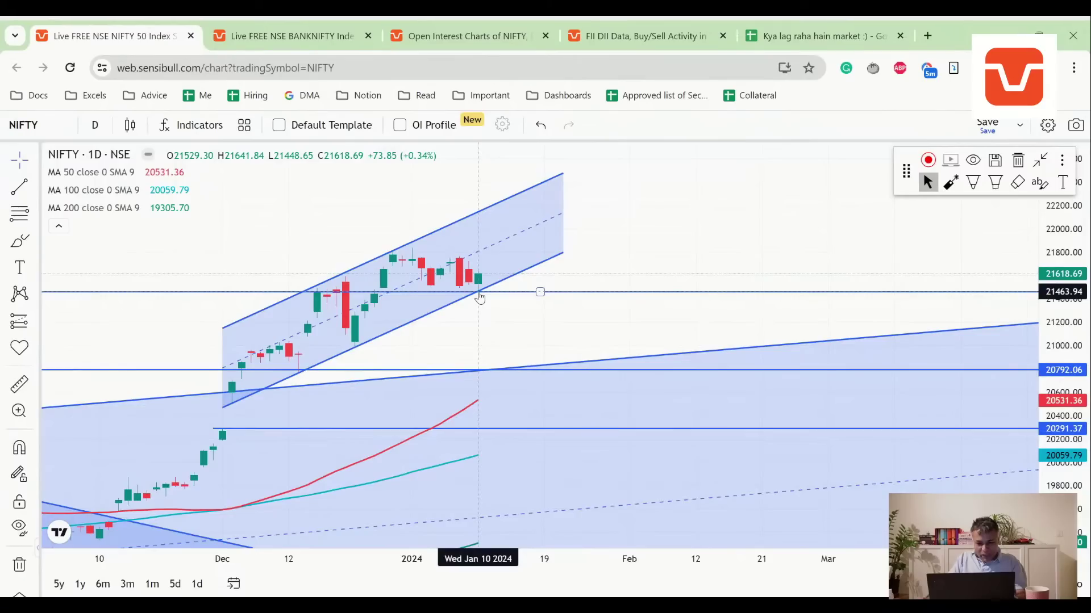
scroll(479, 297, down, 5)
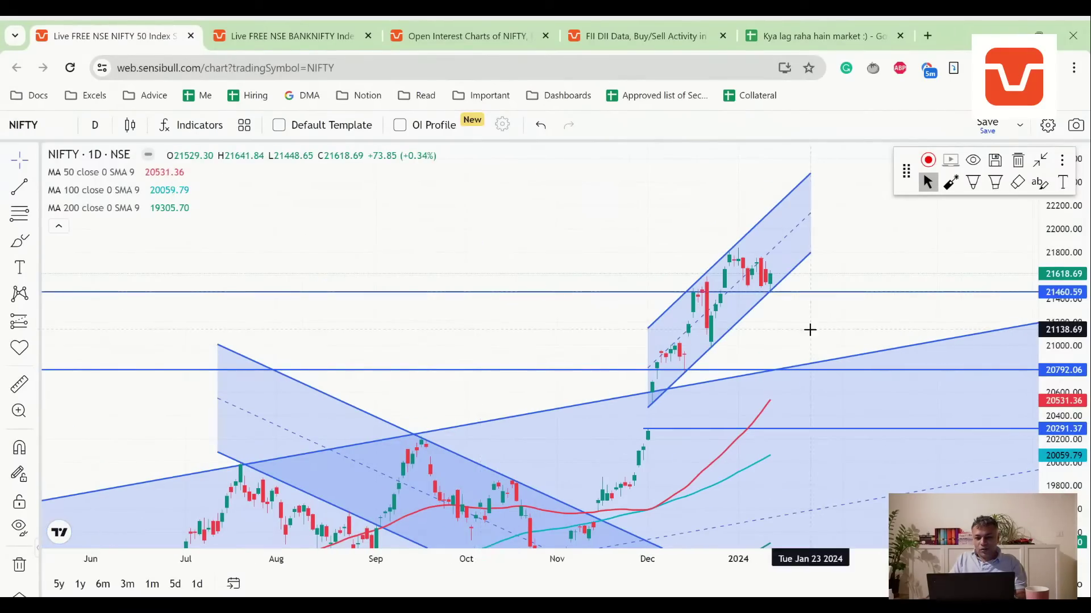
scroll(768, 299, up, 5)
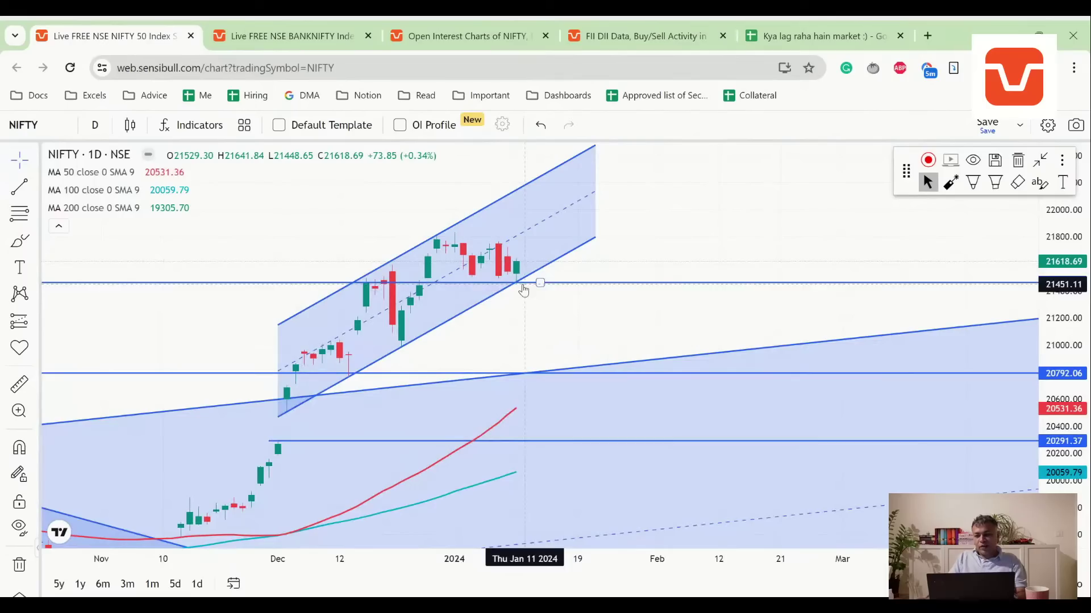
Open the watchlist in its own second tab and show NIFTY's underlying info with PCR 1.02.
click(311, 26)
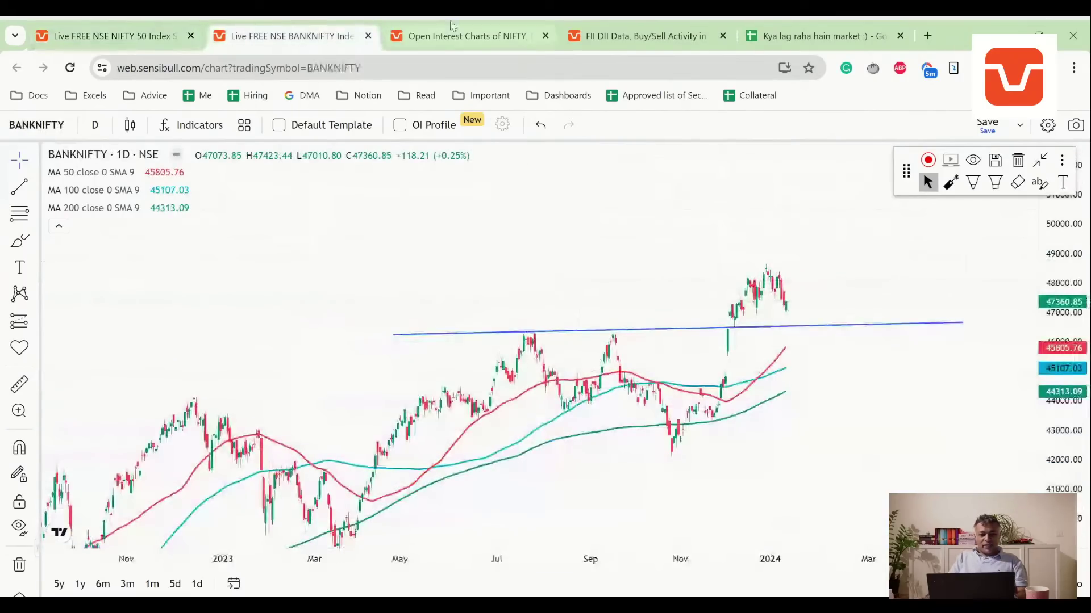
click(505, 26)
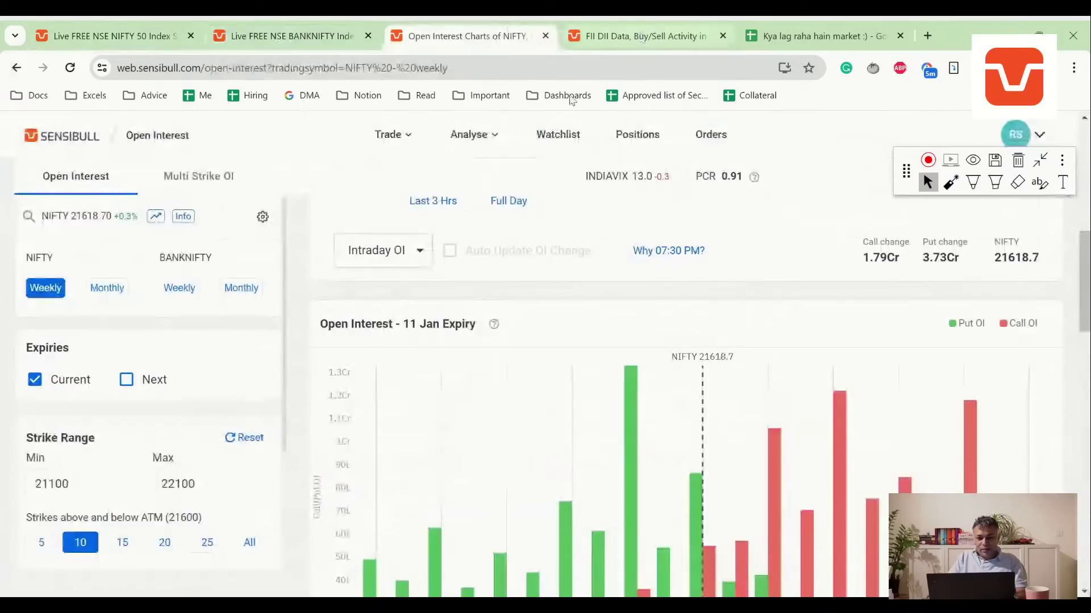
middle_click(557, 134)
click(554, 27)
drag(553, 27, 261, 25)
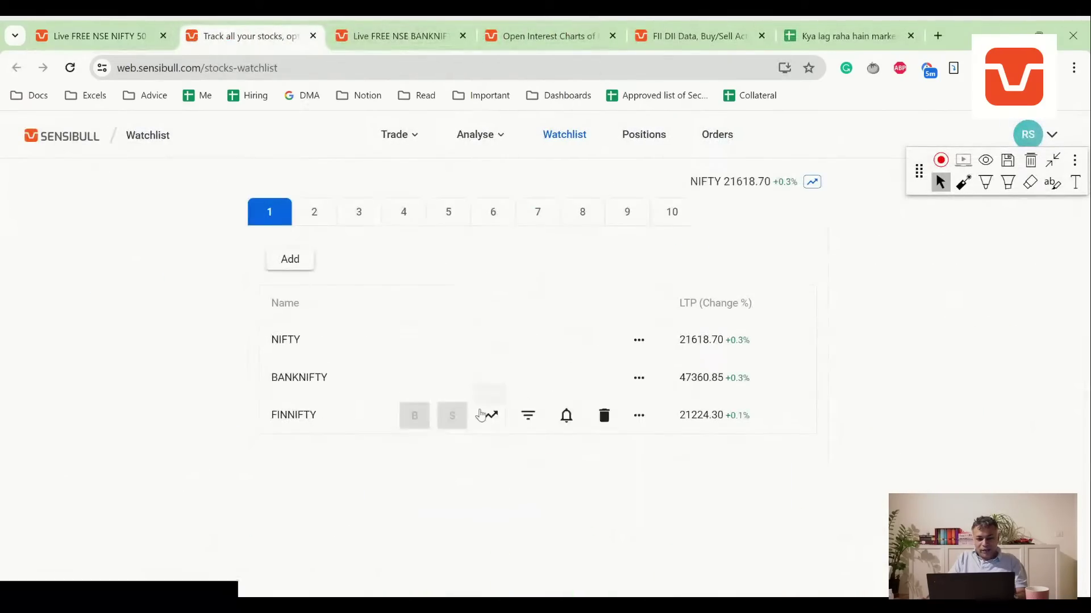
click(523, 339)
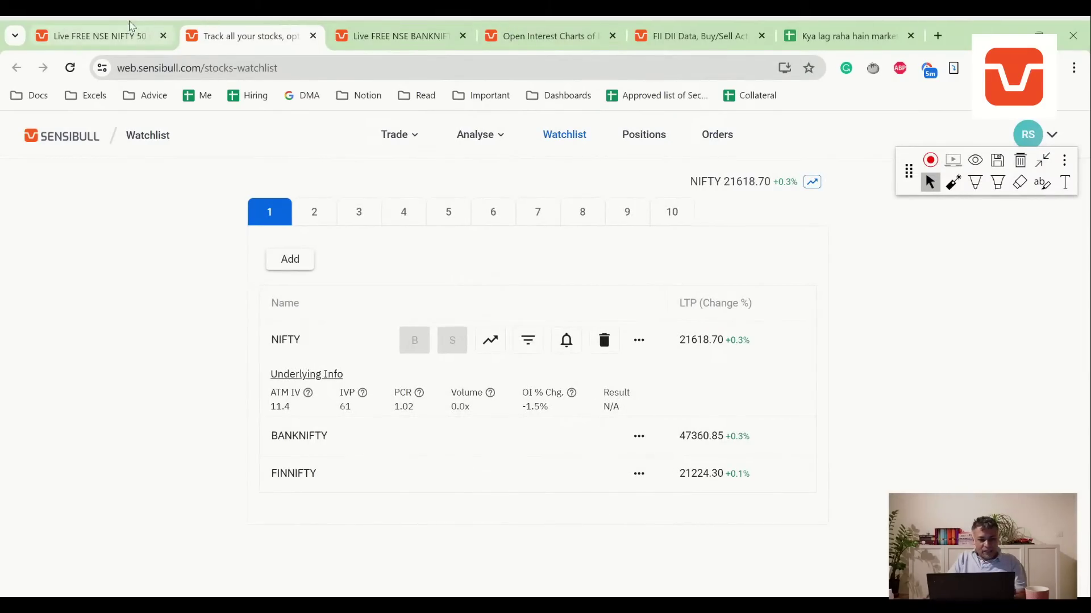
Recentre the NIFTY chart on the channel, then move the BANKNIFTY chart tab ahead of the watchlist.
click(145, 31)
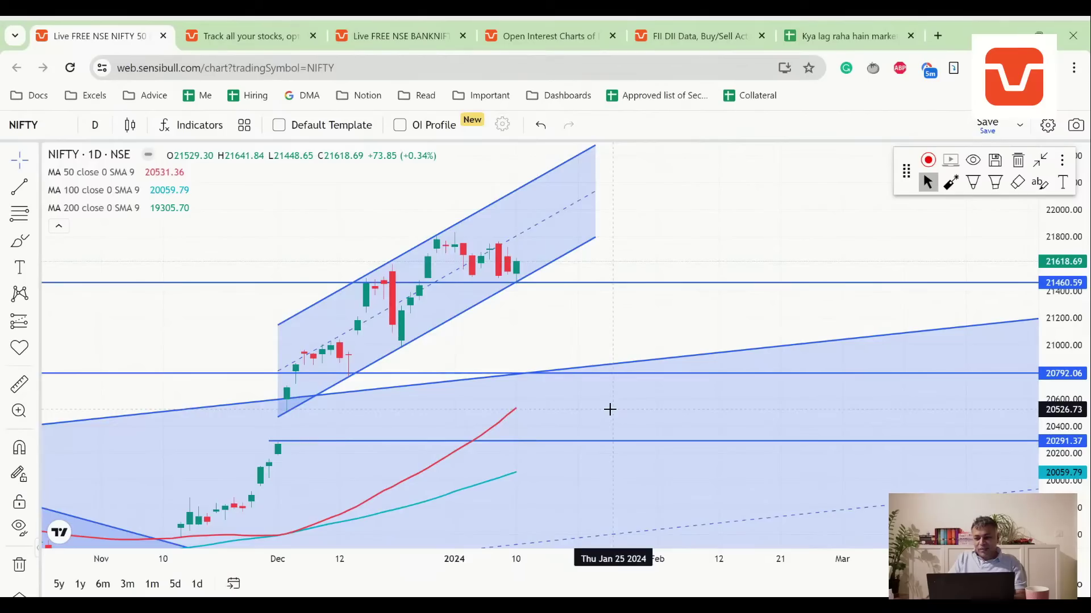
scroll(610, 409, down, 1)
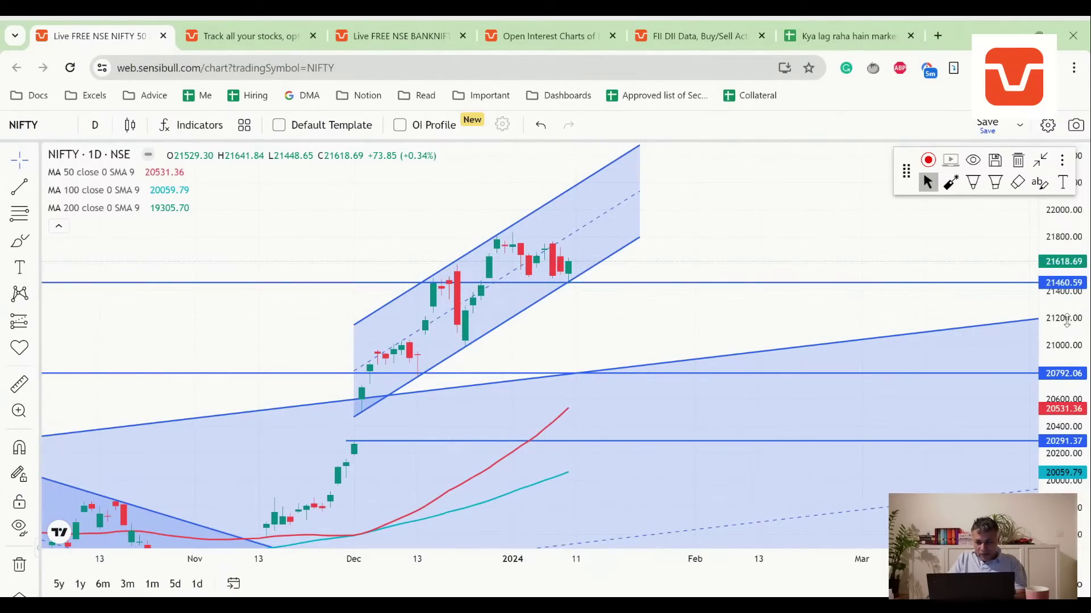
drag(1066, 320, 1065, 290)
scroll(679, 343, up, 2)
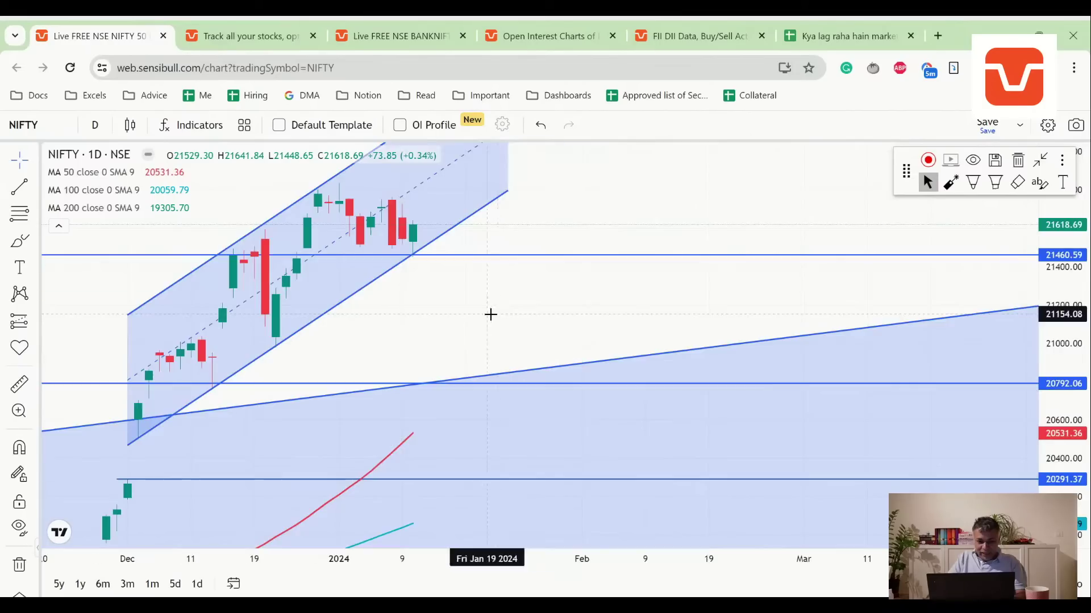
drag(490, 314, 729, 474)
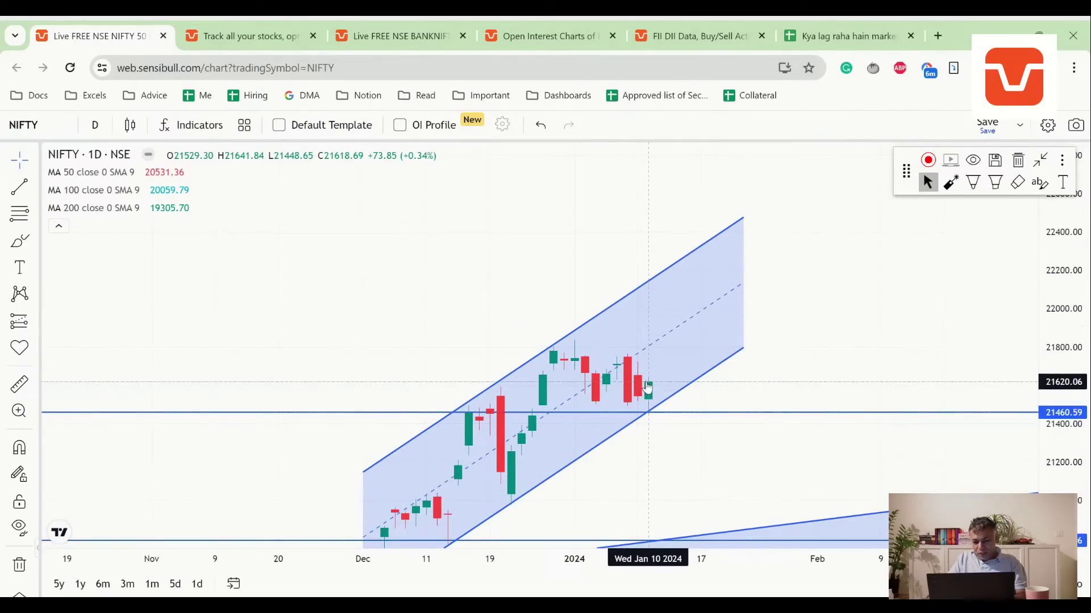
click(239, 34)
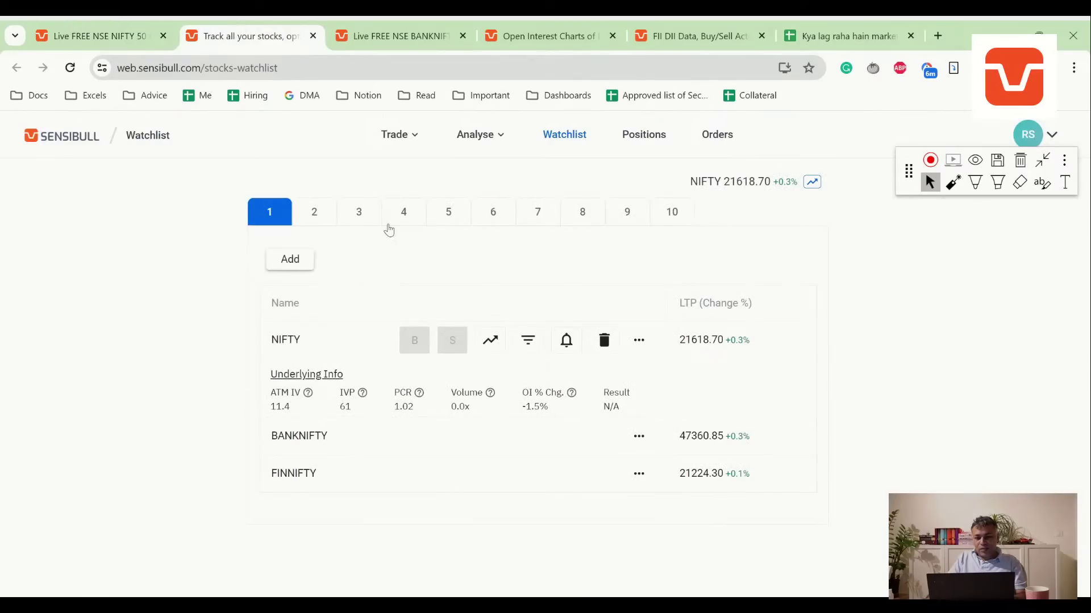
drag(358, 33, 210, 33)
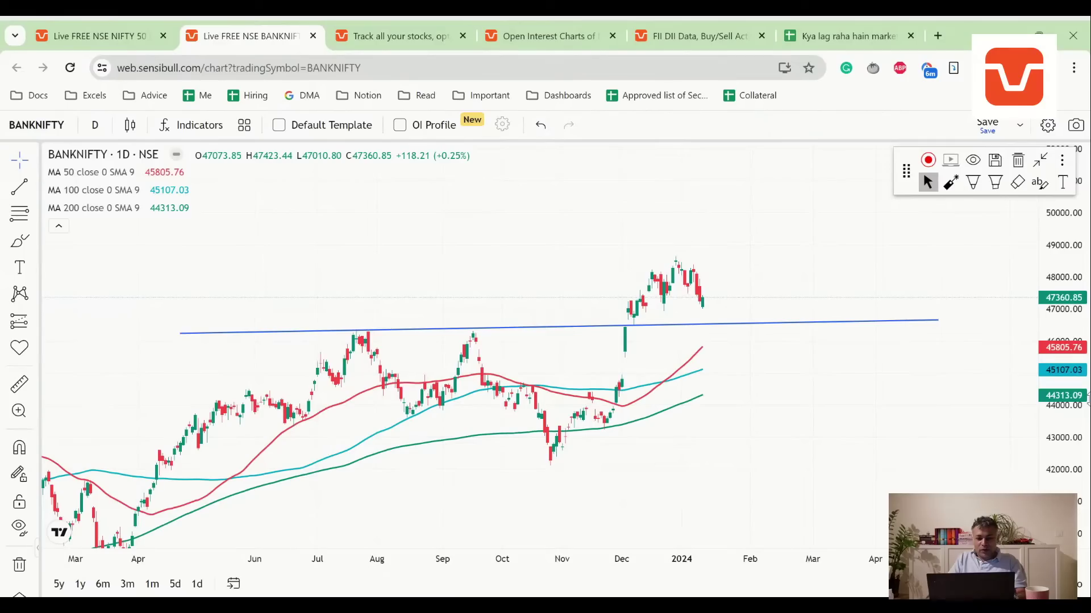
Zoom the BANKNIFTY daily chart in and out to review price 47360.85 above the breakout line.
scroll(417, 352, down, 2)
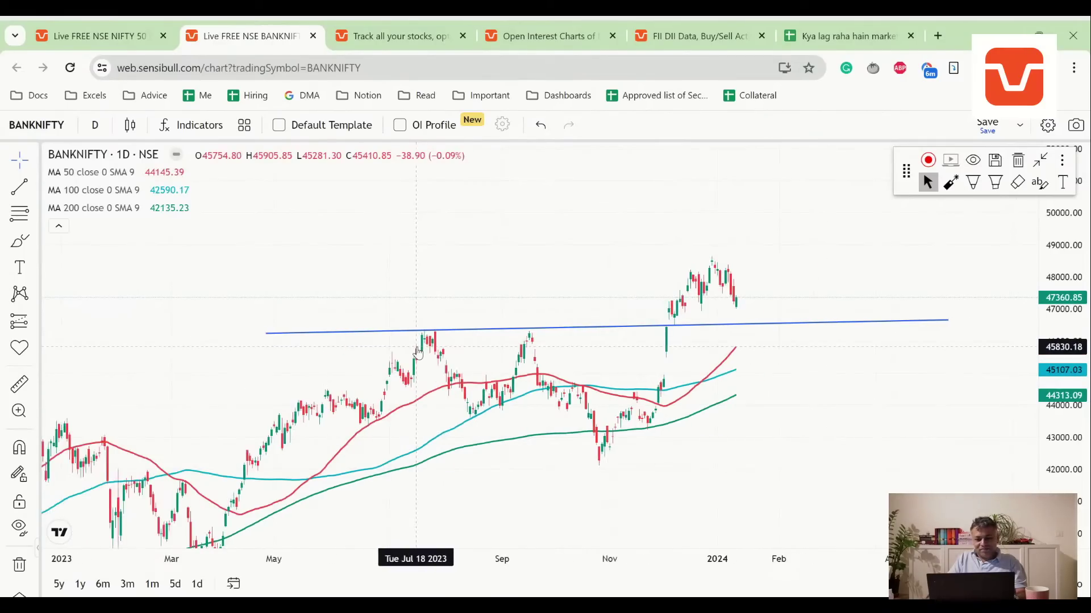
scroll(418, 352, down, 3)
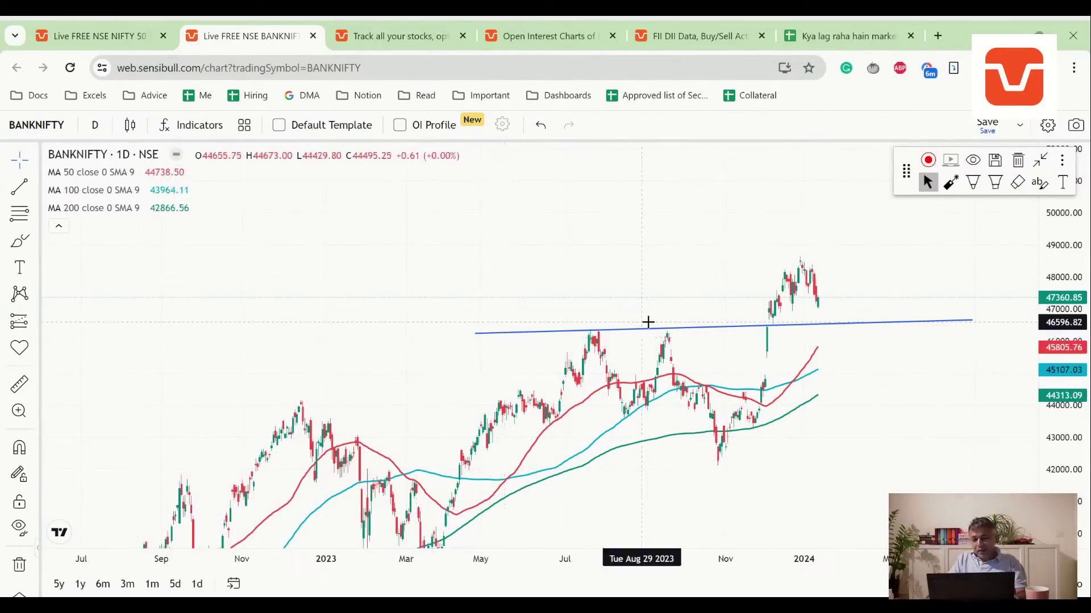
scroll(649, 322, up, 2)
scroll(649, 322, up, 2)
scroll(650, 322, down, 2)
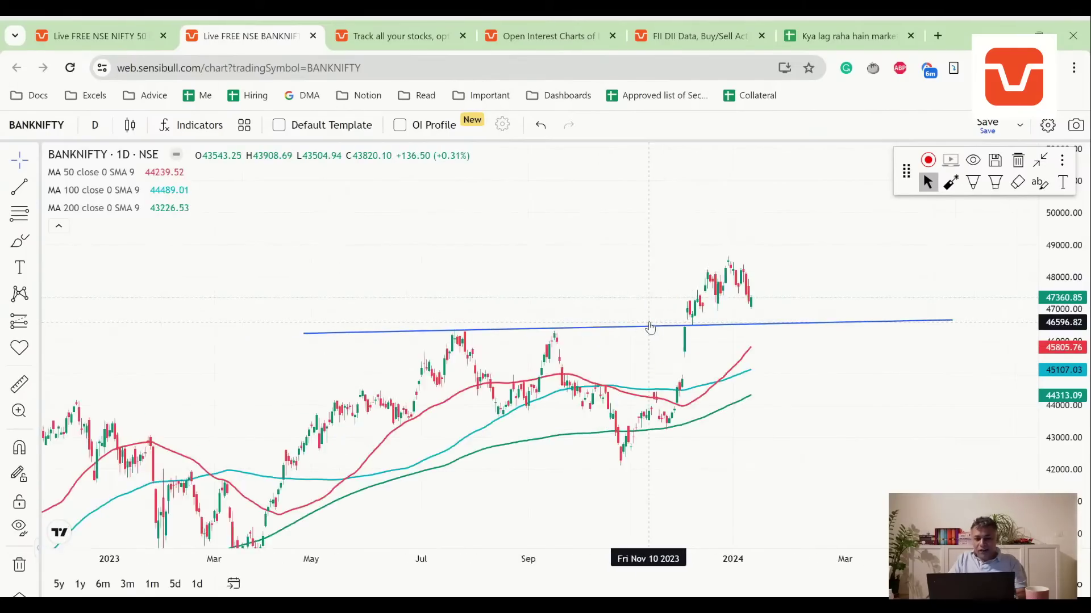
scroll(651, 323, up, 4)
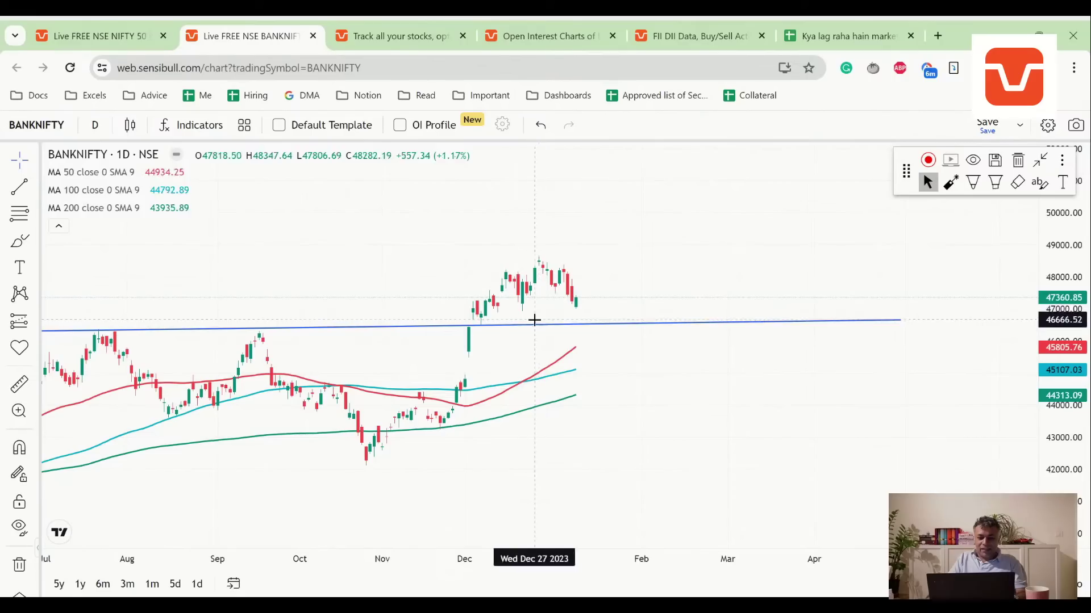
scroll(525, 316, down, 2)
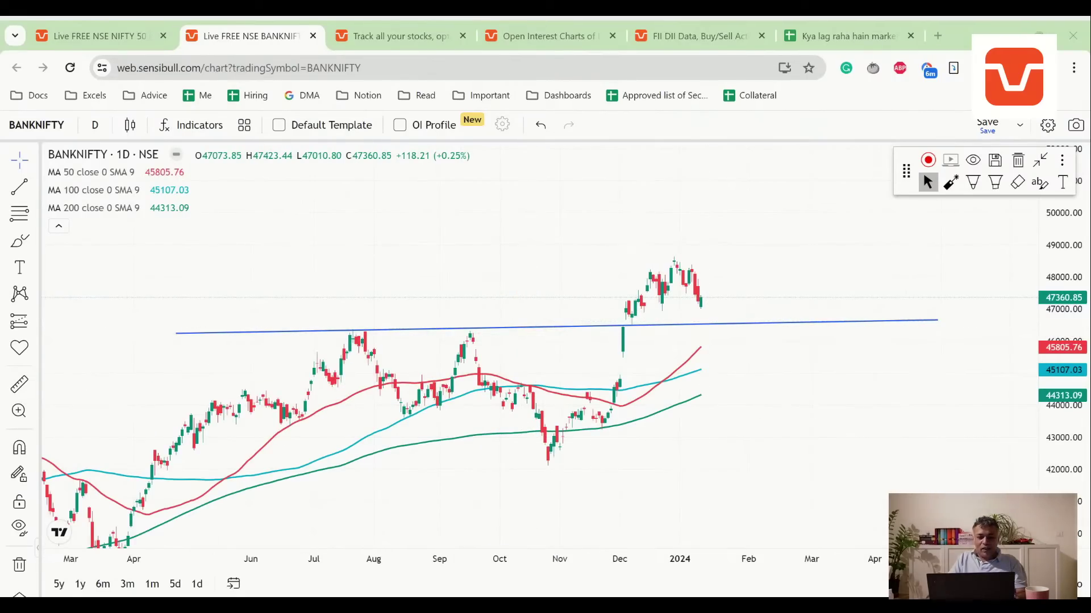
Enter 'NIFTY bouncing from the bottom of the channel. Bullish piercing candle' as the 11-Jan-2024 Chart note.
click(846, 36)
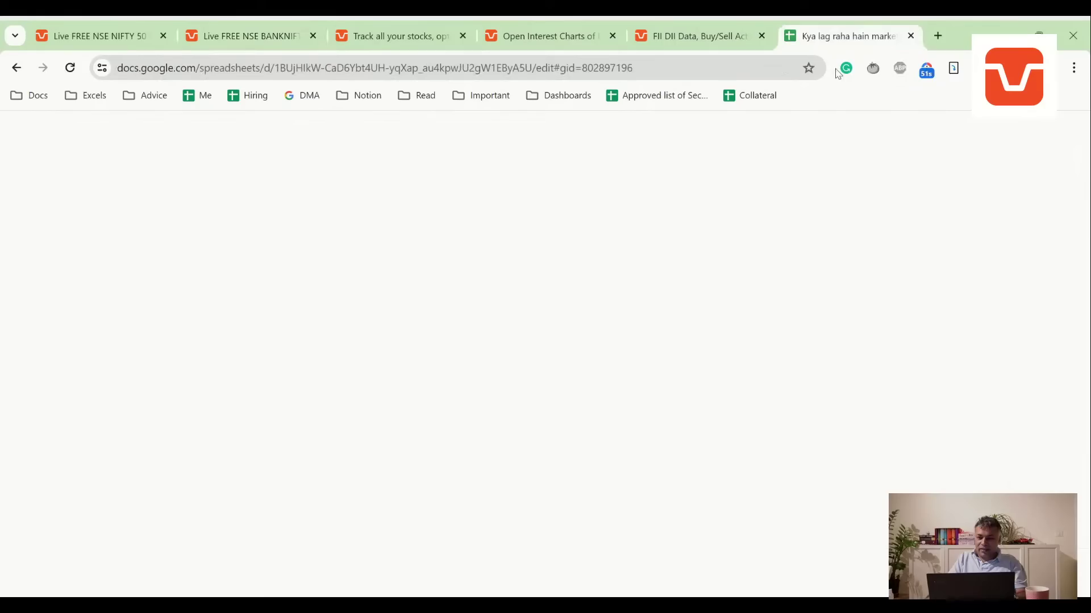
scroll(520, 397, up, 5)
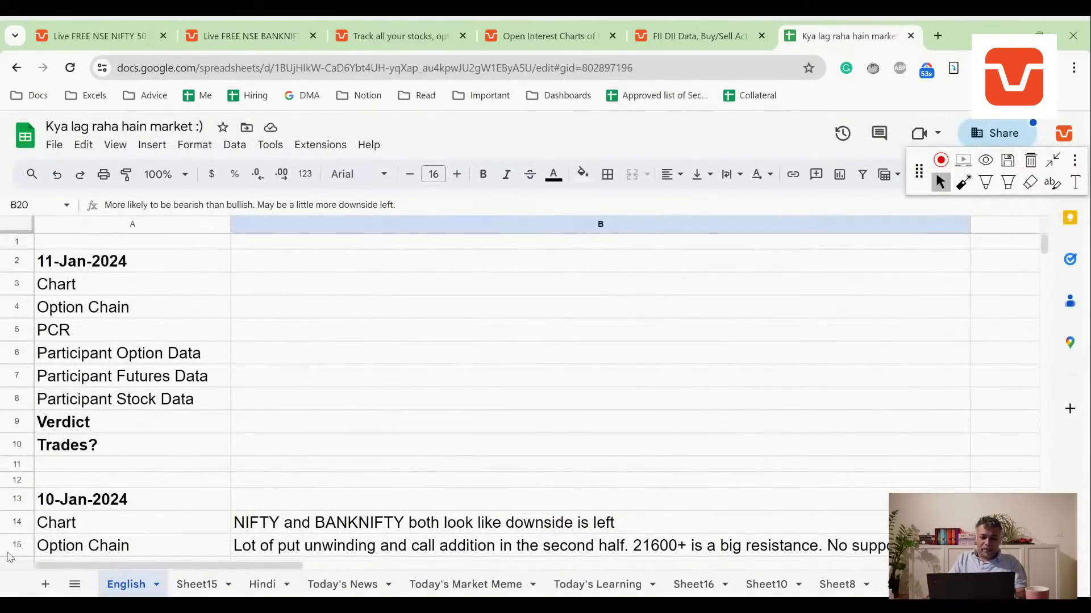
click(380, 294)
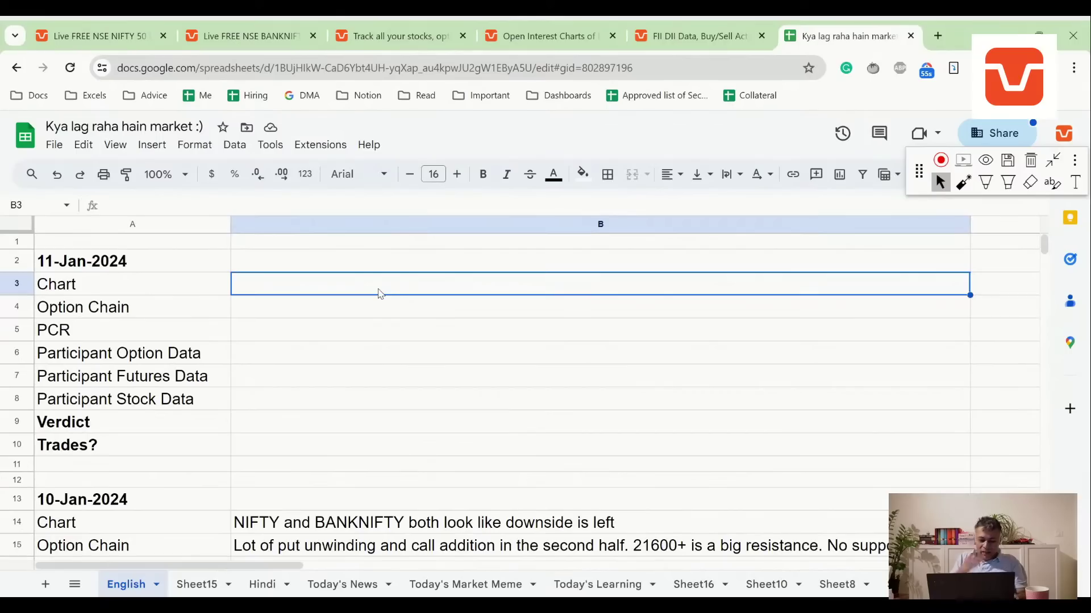
text(NIFT)
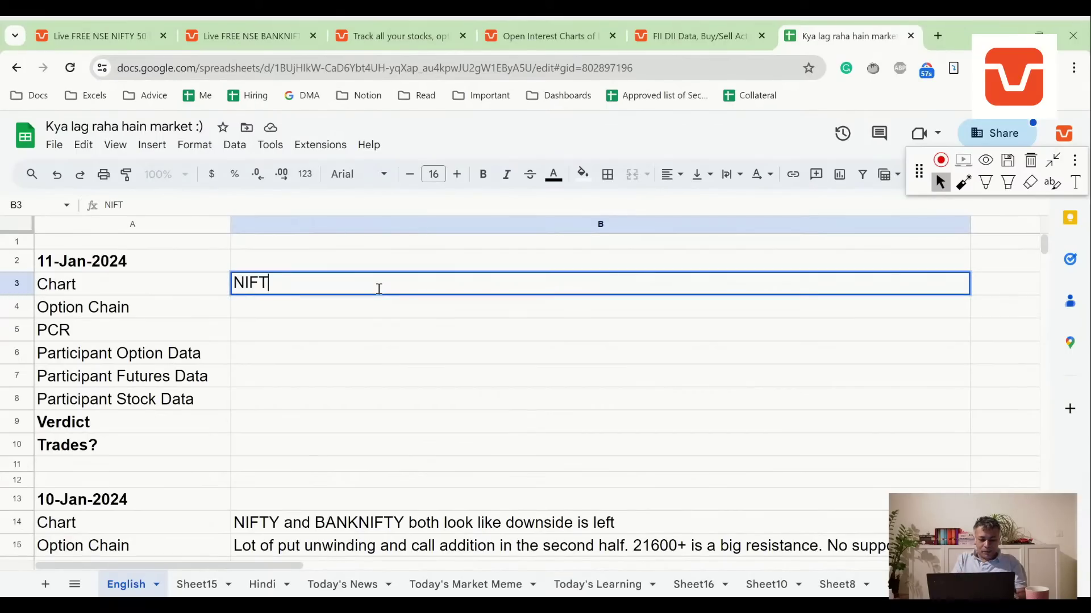
text(Y bounicng)
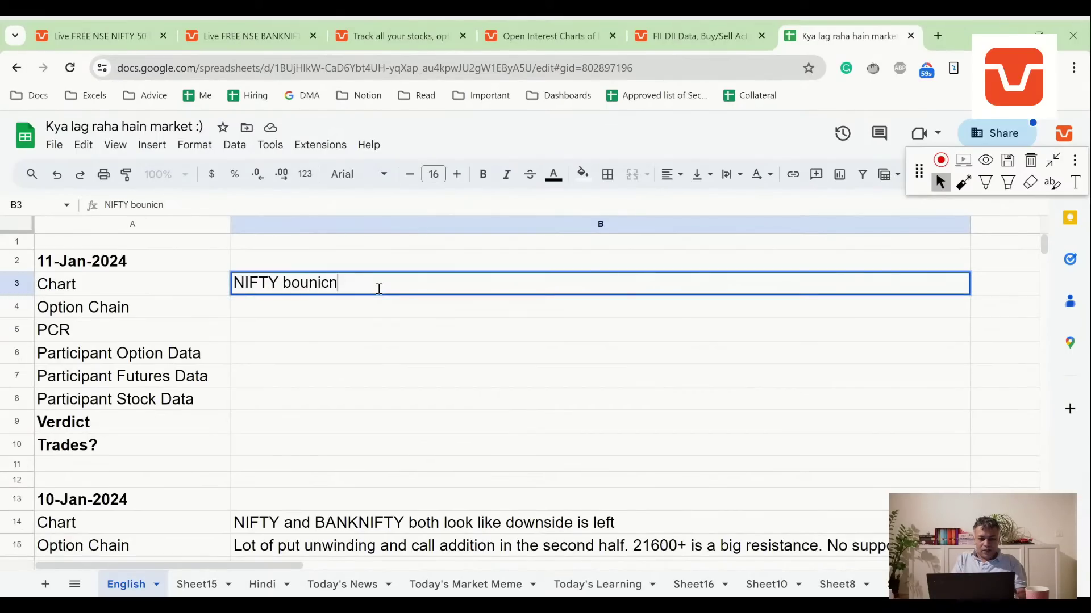
key(BackSpace)
key(BackSpace)
key(BackSpace)
text(cing from the)
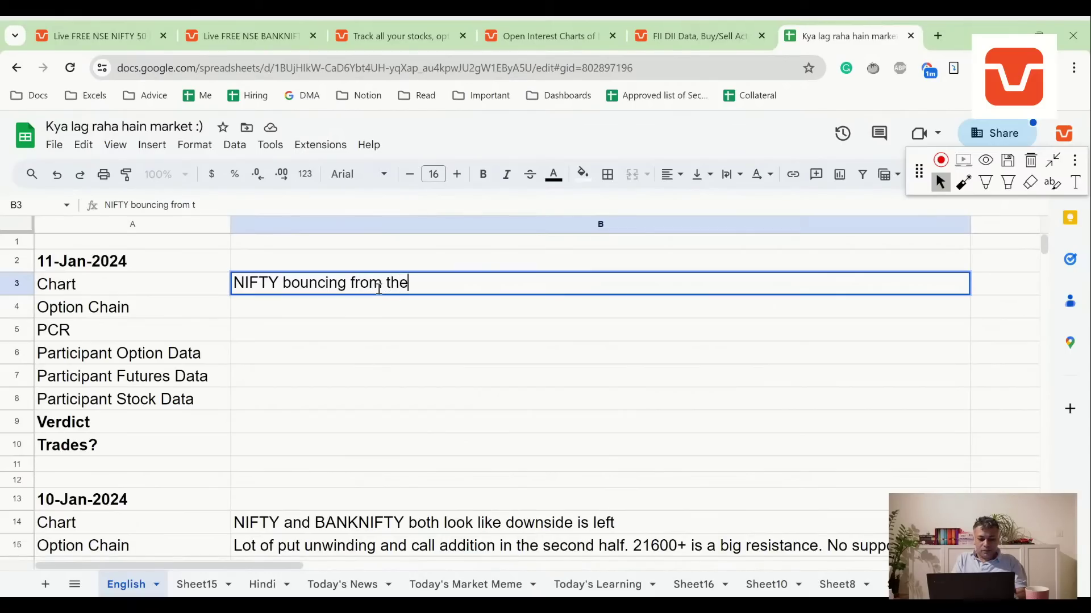
text( botto )
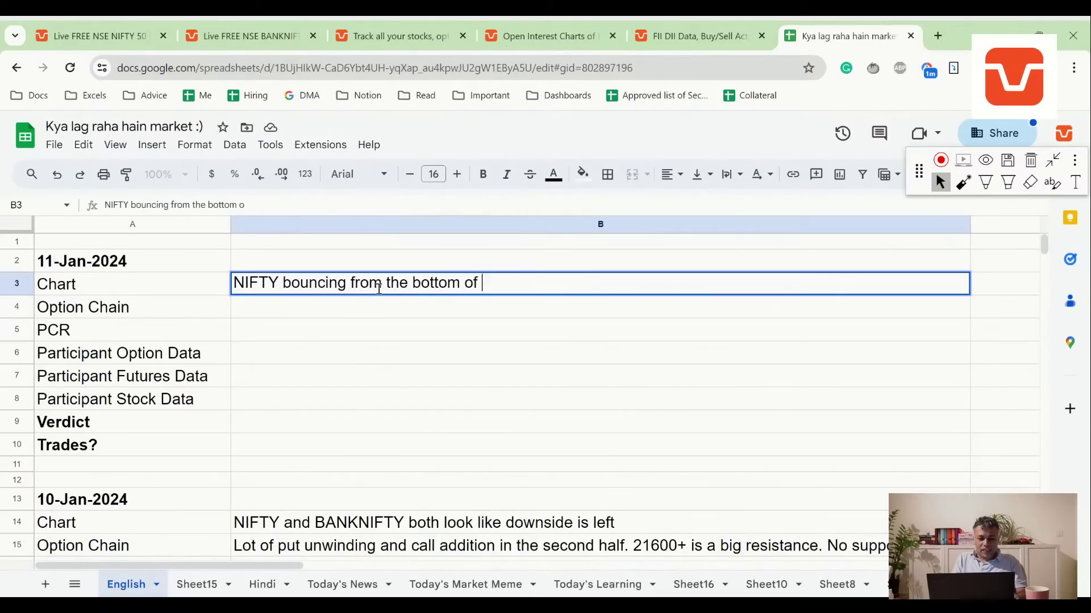
text( of the channe )
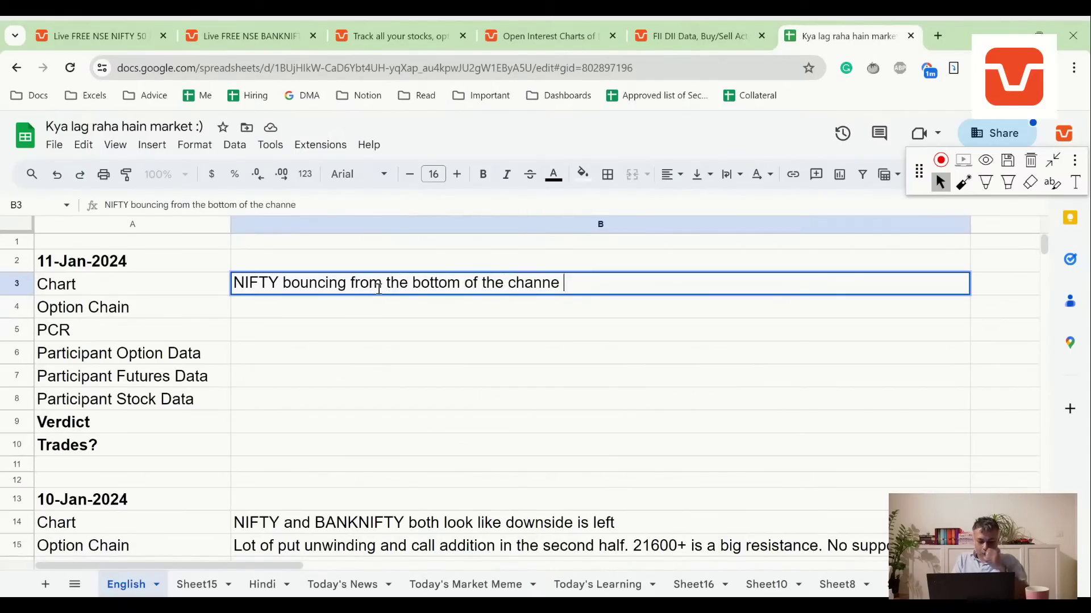
text(;)
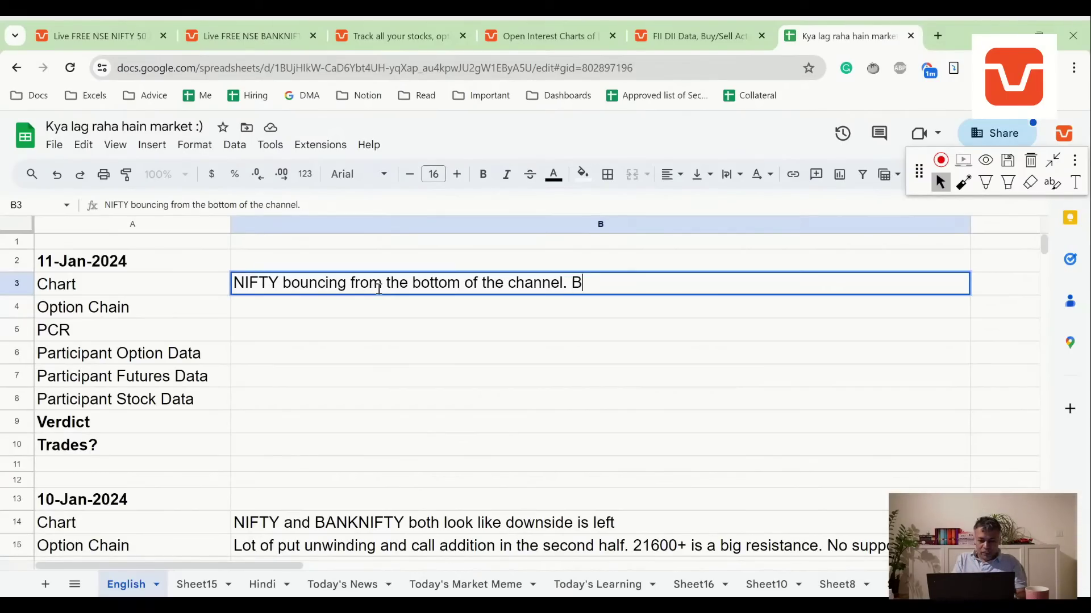
text(sh pi)
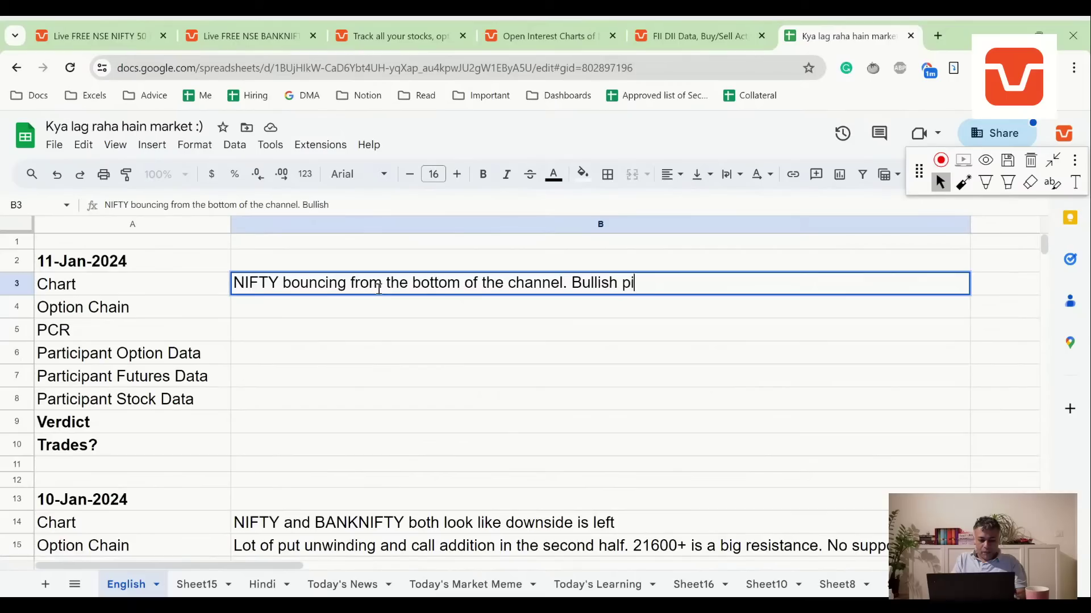
text(ercing can)
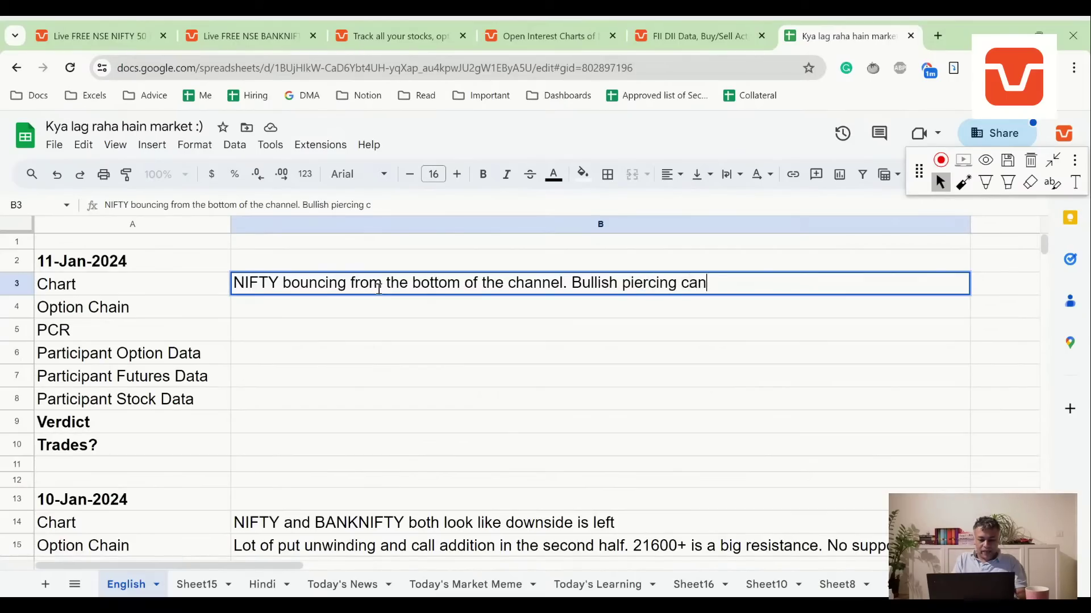
text(dle)
key(Return)
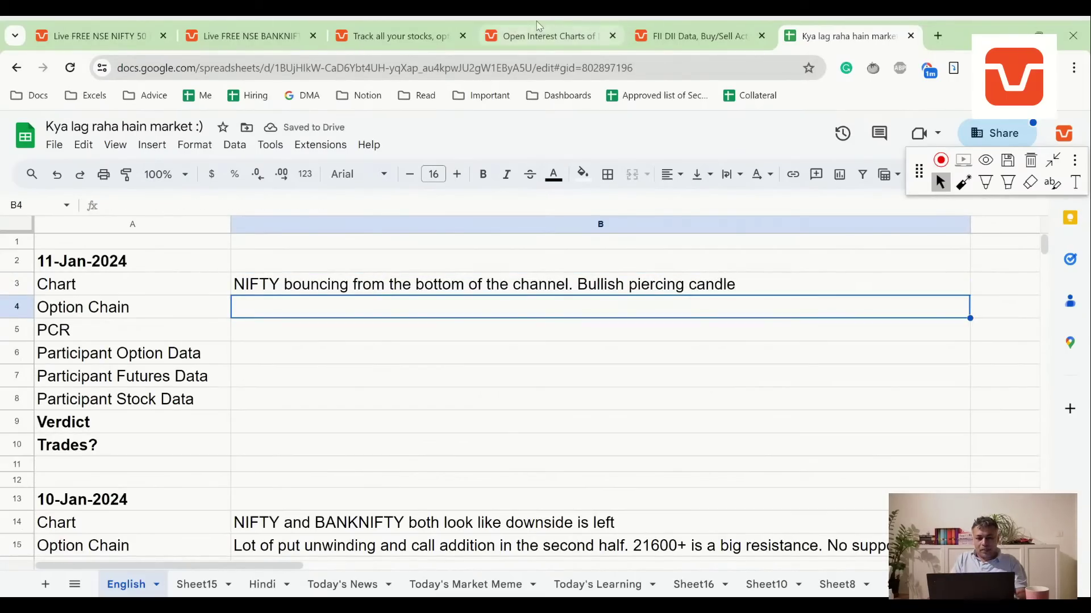
Scroll through NIFTY's OI Change and Open Interest charts for the 11 Jan expiry, PCR 0.91.
click(538, 34)
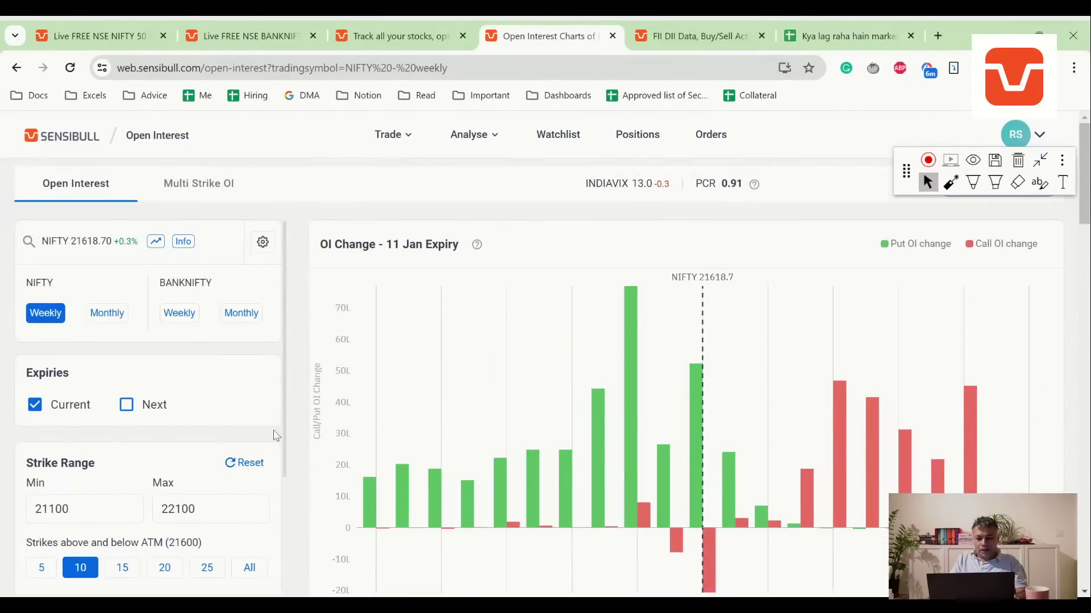
scroll(688, 414, down, 3)
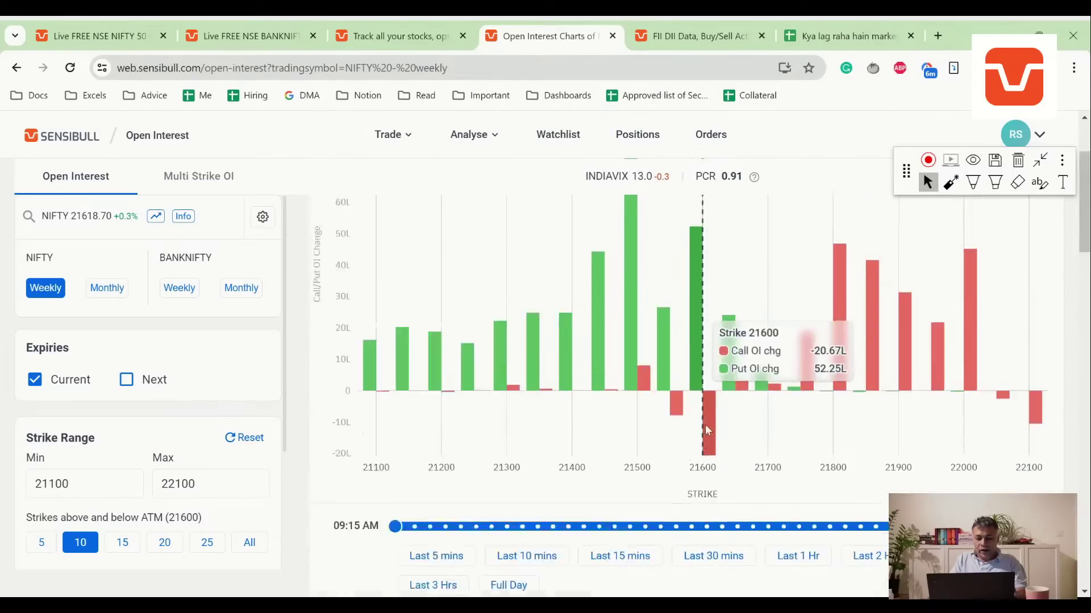
scroll(706, 430, up, 2)
scroll(706, 430, down, 10)
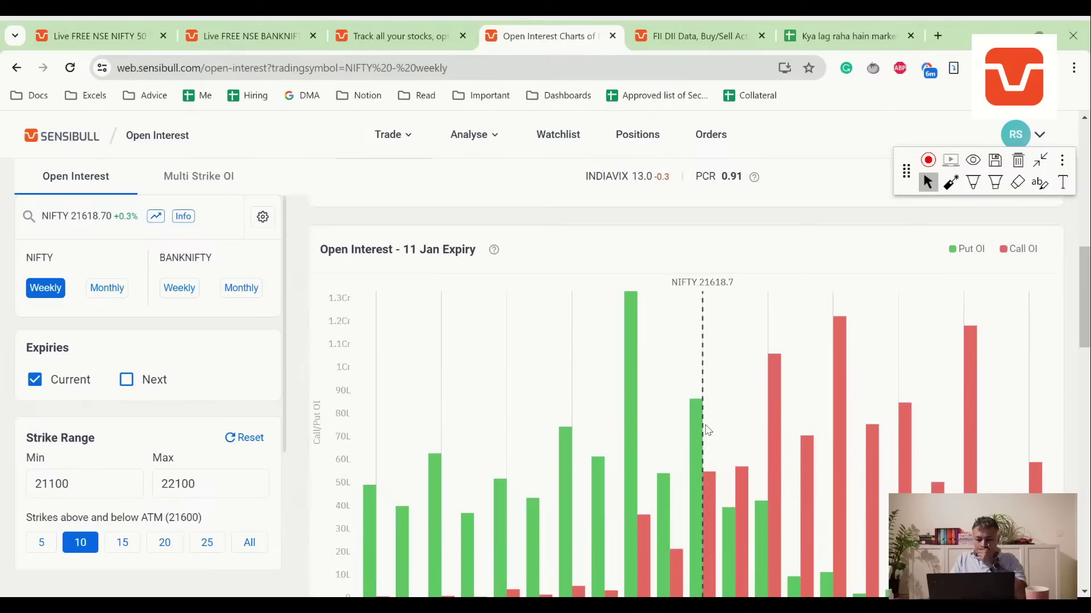
mouse_move(627, 372)
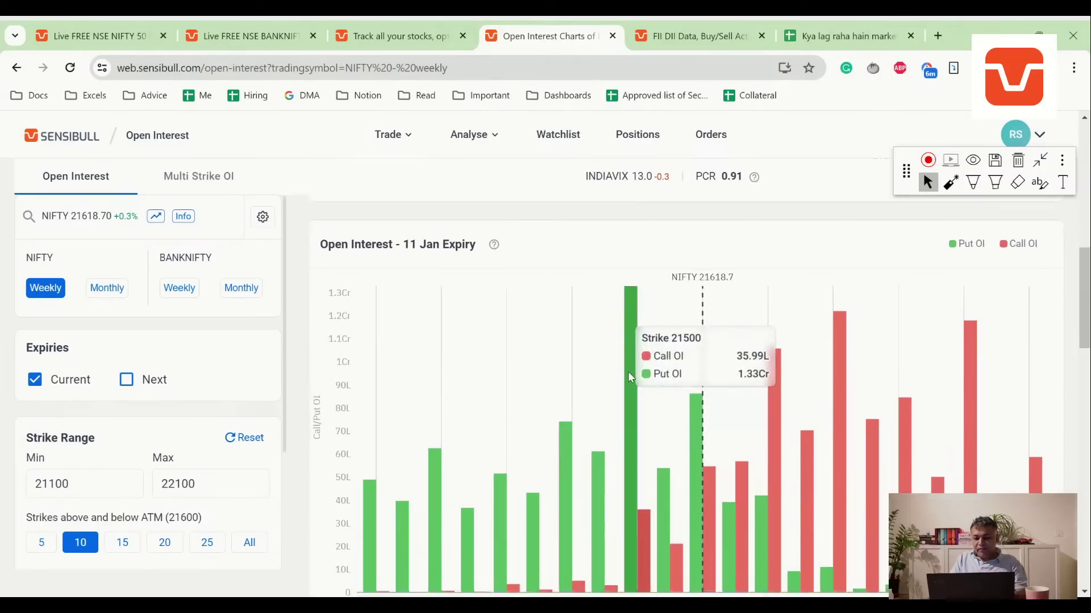
scroll(628, 372, down, 1)
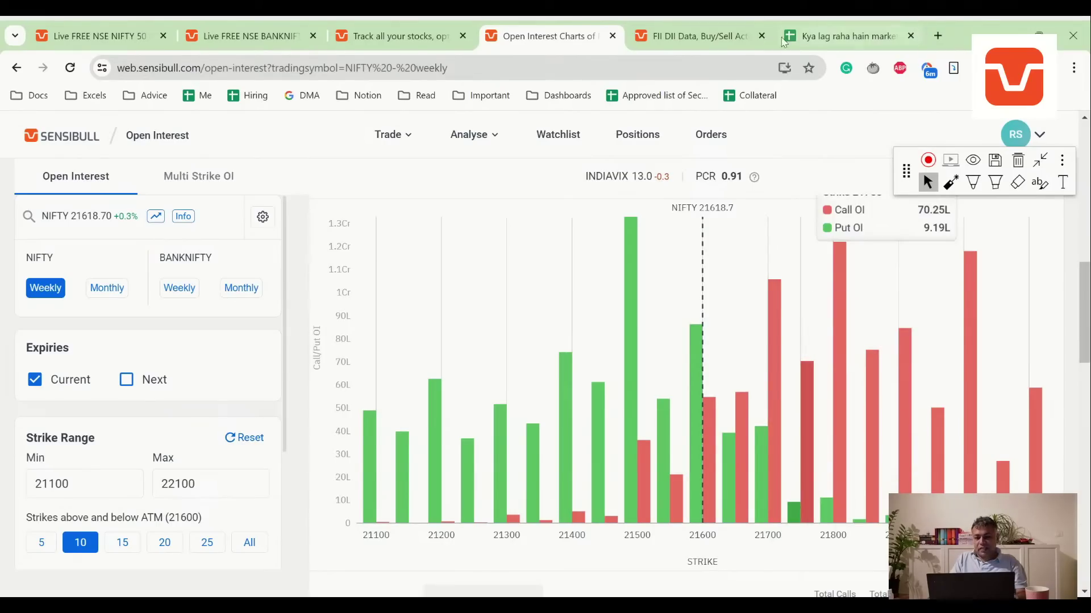
scroll(653, 364, up, 1)
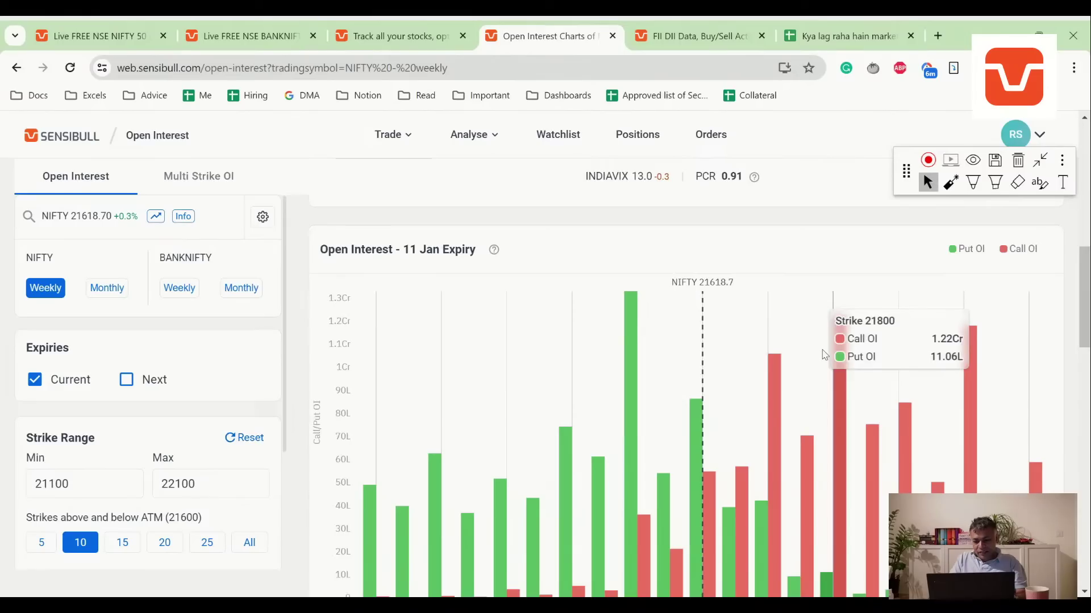
scroll(822, 355, down, 1)
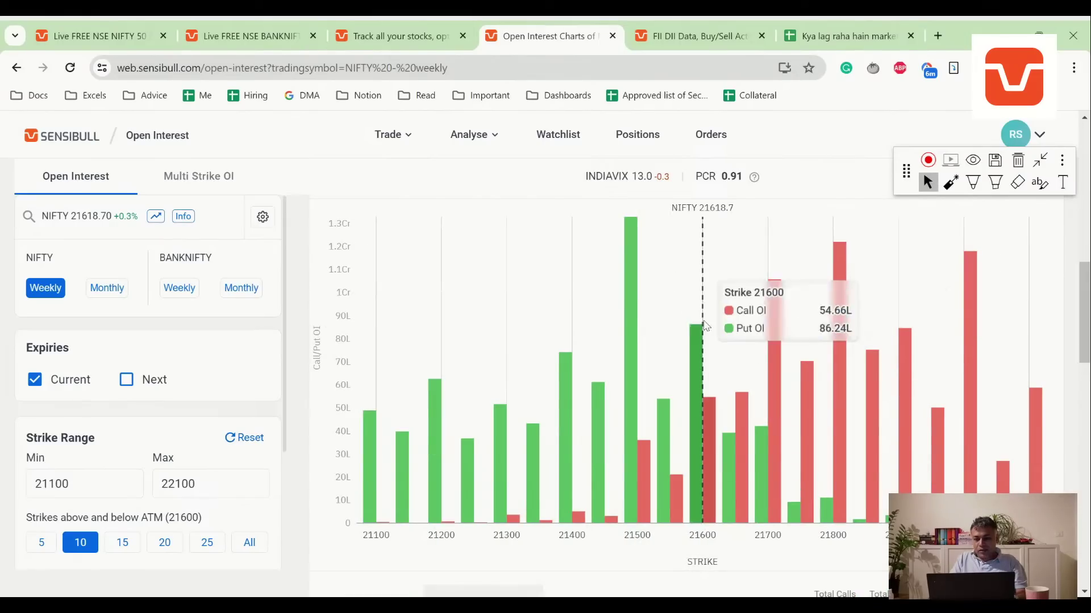
scroll(645, 322, down, 6)
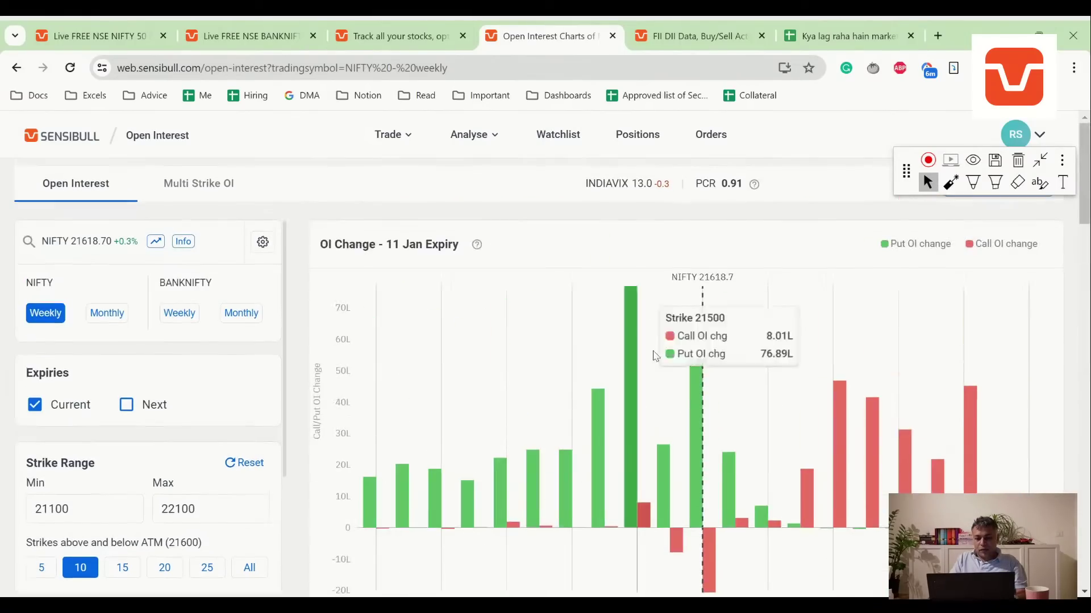
Enter the 11-Jan-2024 Option Chain note saying 21500 is a big support.
click(816, 32)
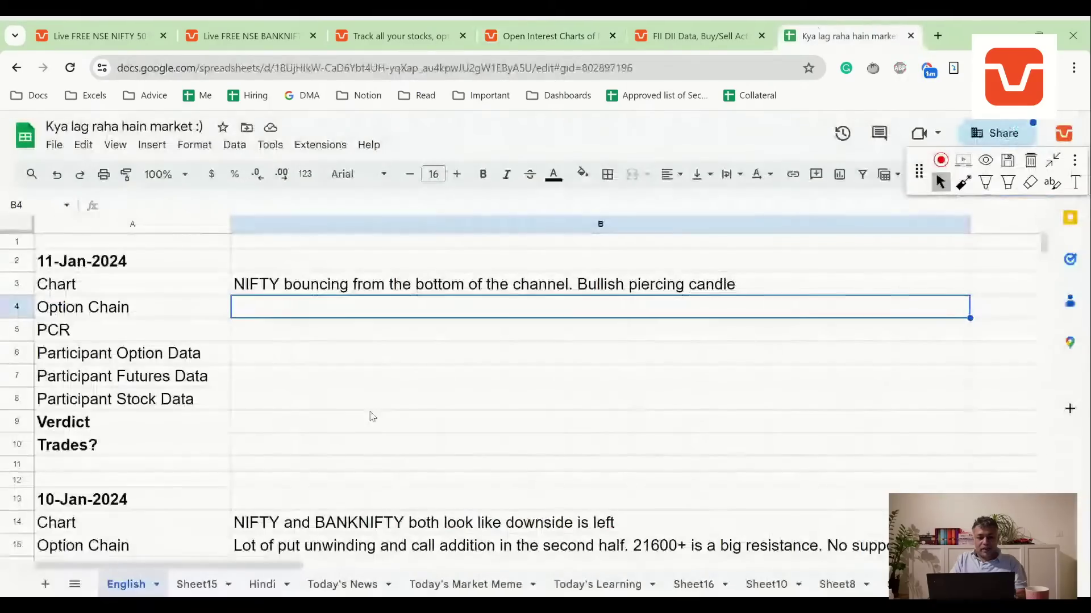
text(21500 is a)
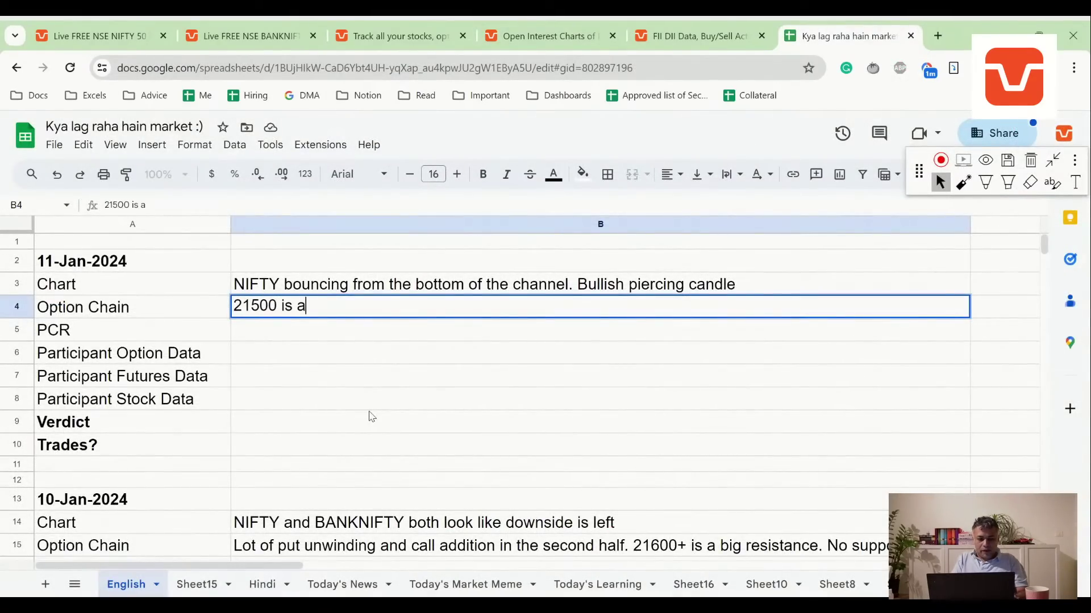
text( big suppo)
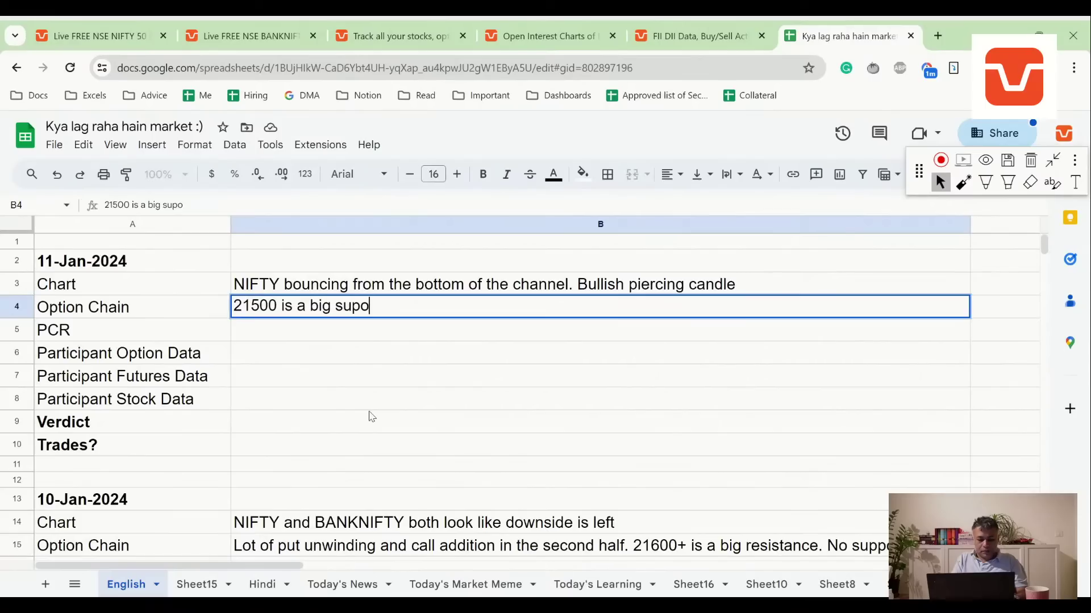
text(rt now)
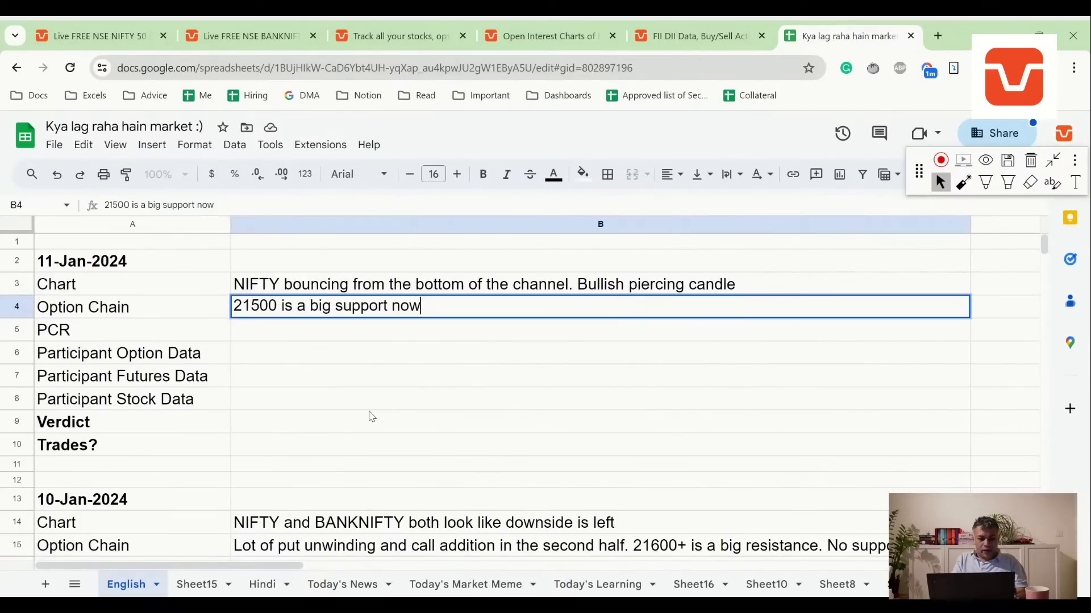
key(Return)
After rechecking the open interest charts, enter '0.9 - Bullish' in the PCR cell B5.
click(699, 35)
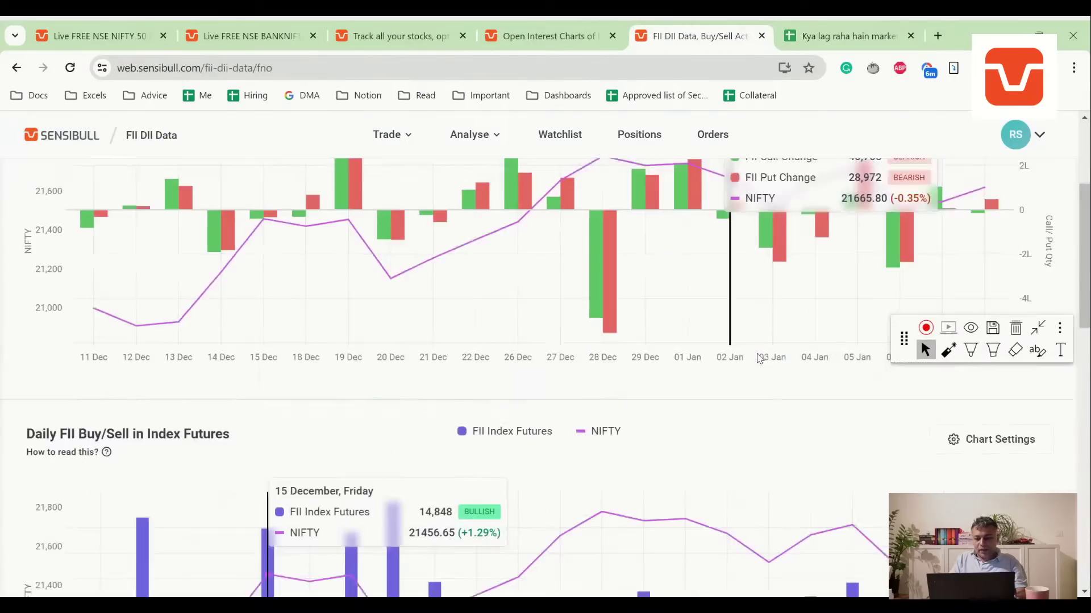
click(548, 36)
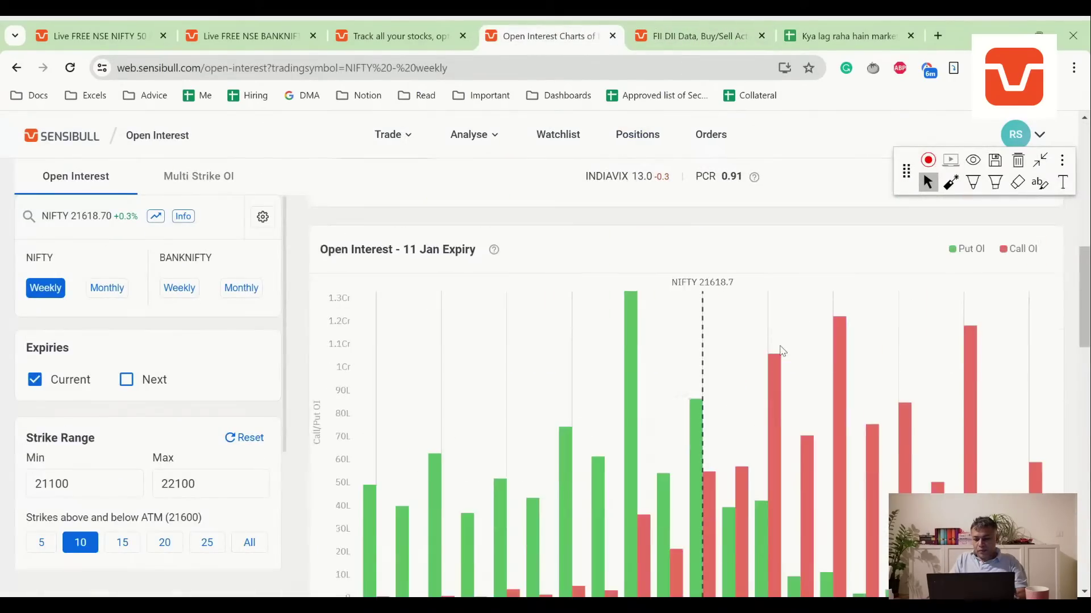
scroll(782, 351, up, 4)
scroll(971, 410, down, 4)
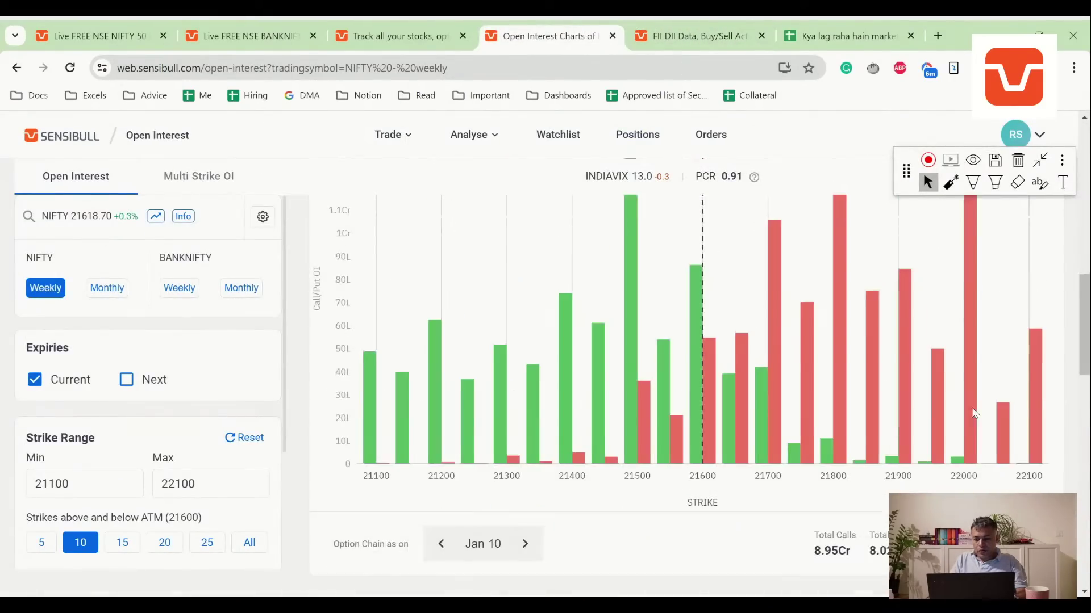
click(806, 24)
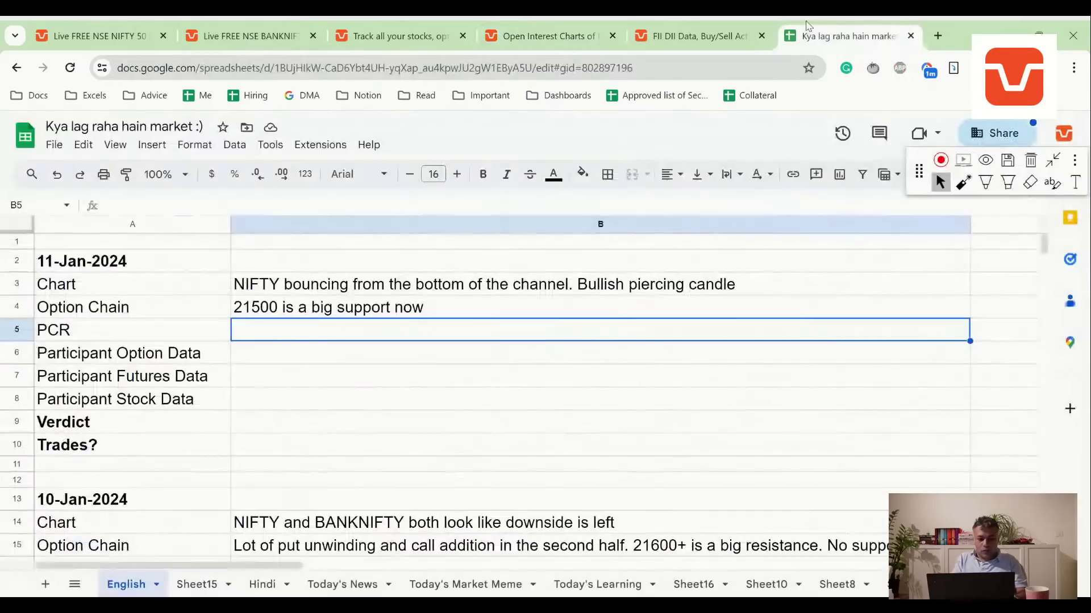
text(0.9 -)
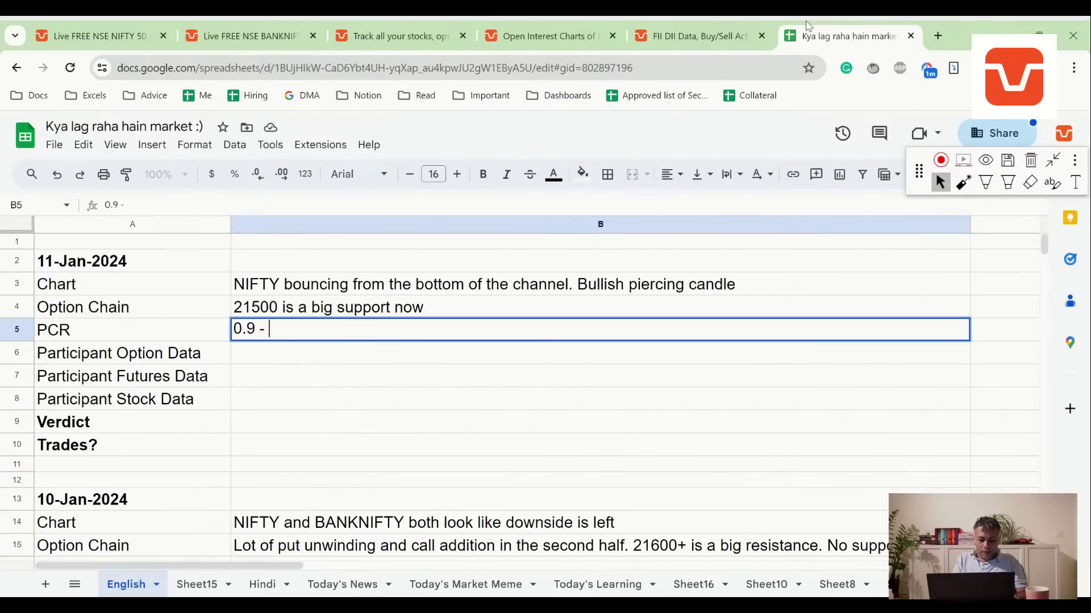
text( Bullish)
key(Return)
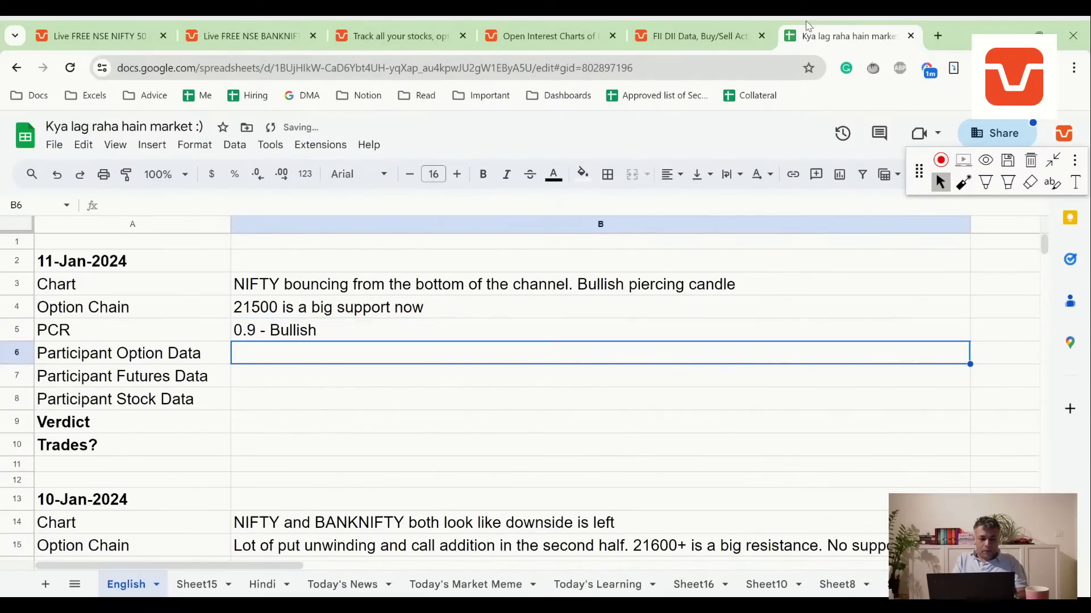
Glance over the watchlist, BANKNIFTY and NIFTY pages, then open the FII DII participant data page.
click(375, 27)
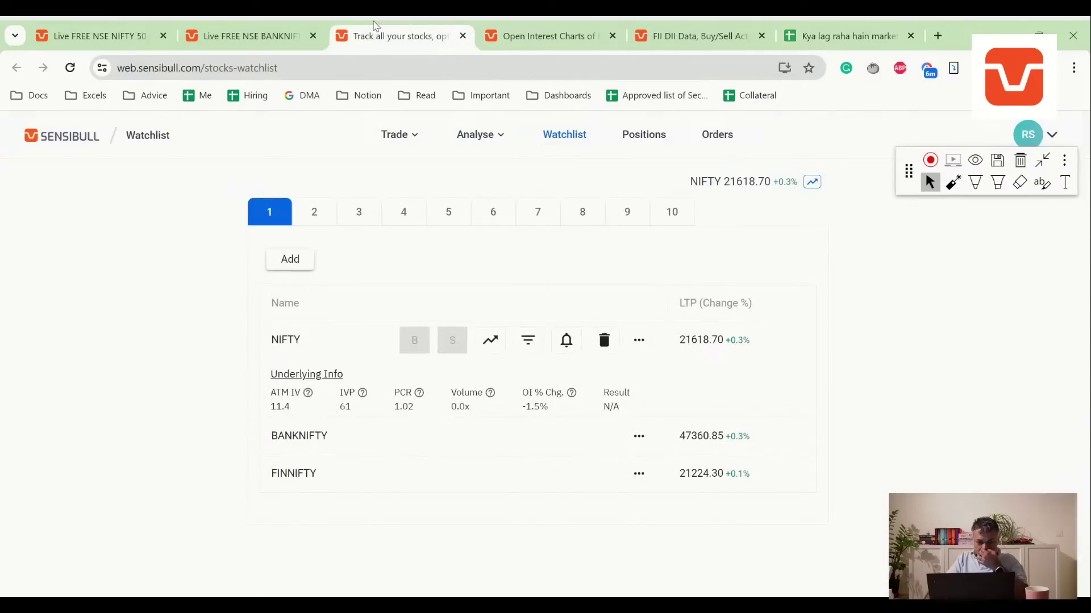
click(237, 29)
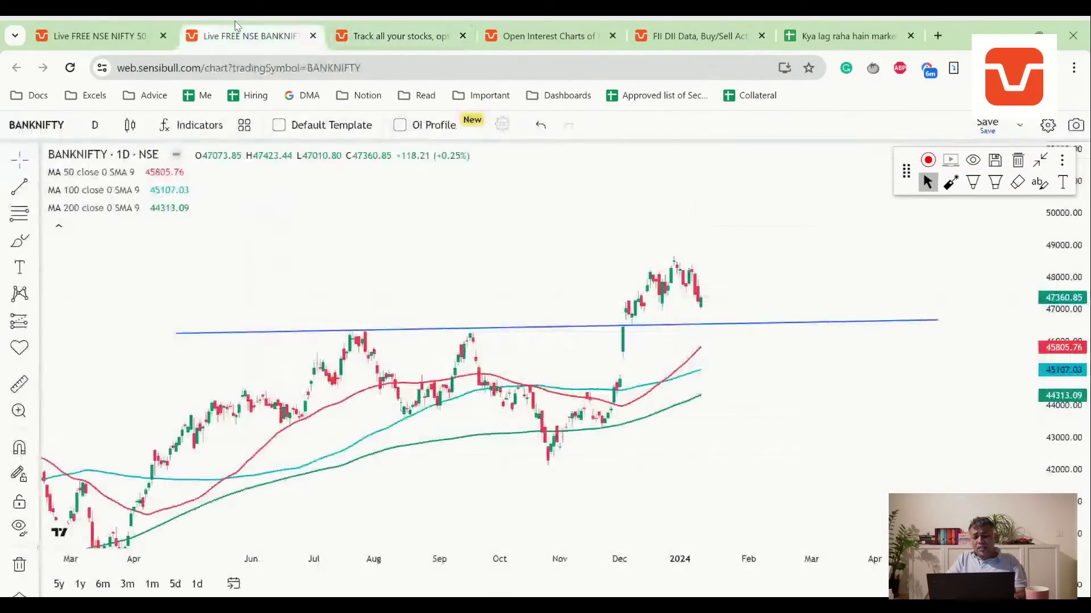
click(91, 27)
click(699, 36)
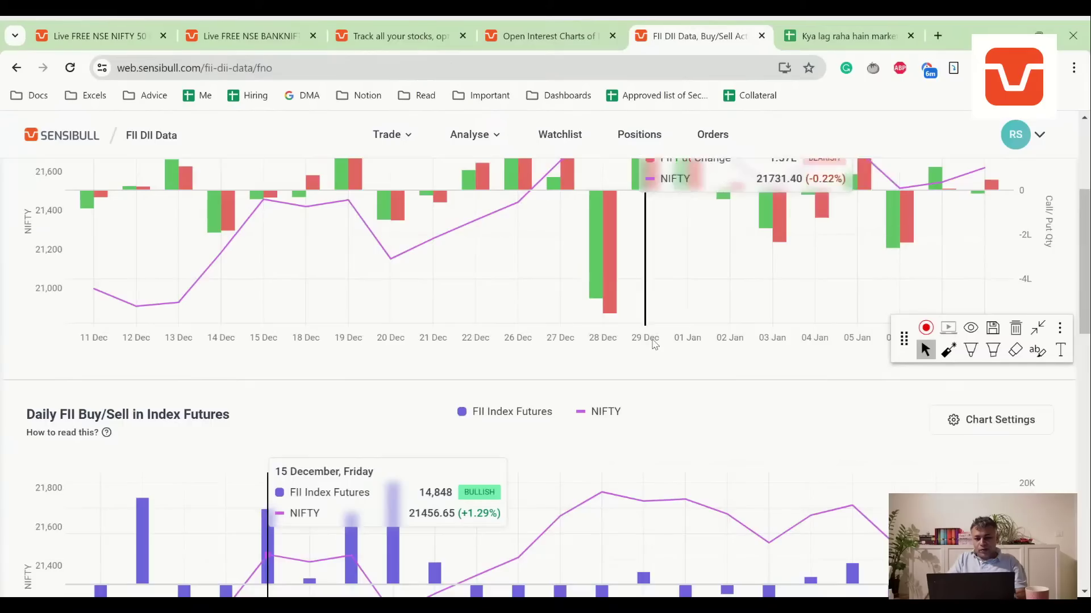
scroll(654, 344, up, 3)
scroll(654, 344, up, 1)
scroll(654, 344, down, 1)
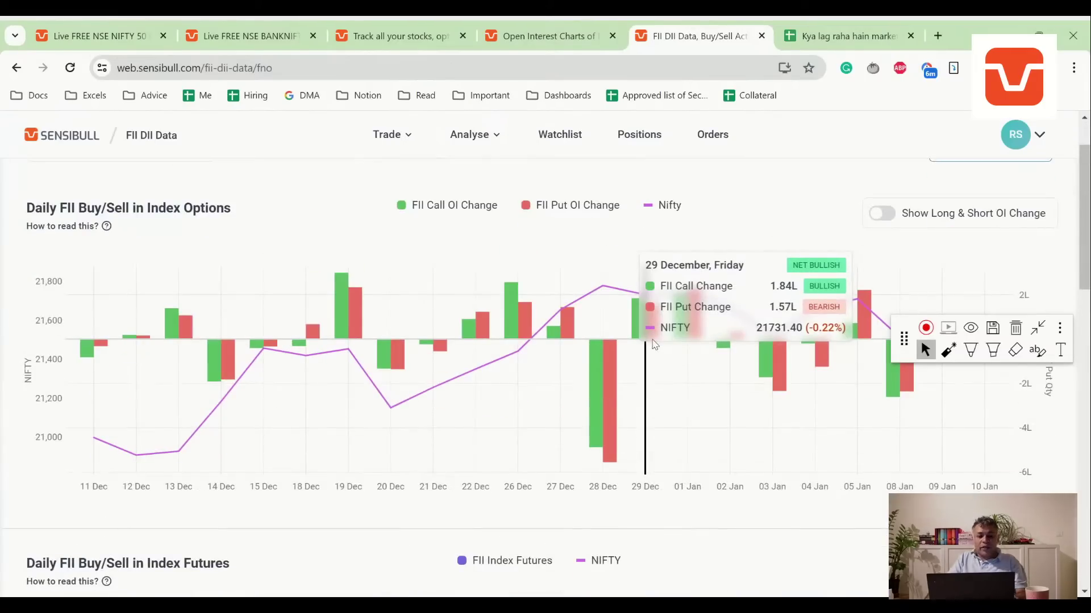
scroll(654, 344, down, 1)
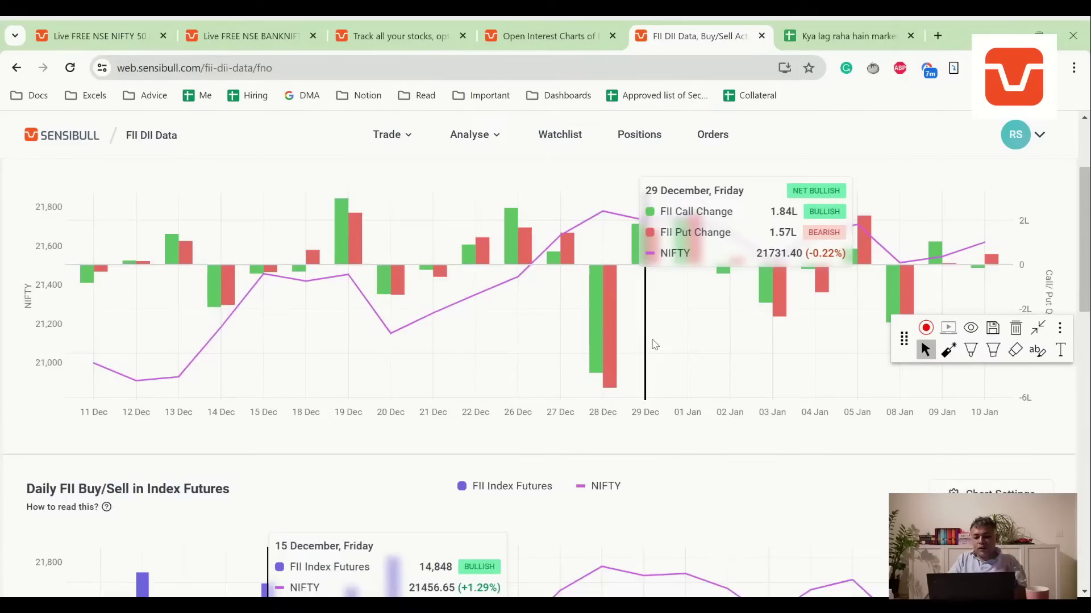
scroll(654, 343, down, 2)
scroll(655, 344, up, 4)
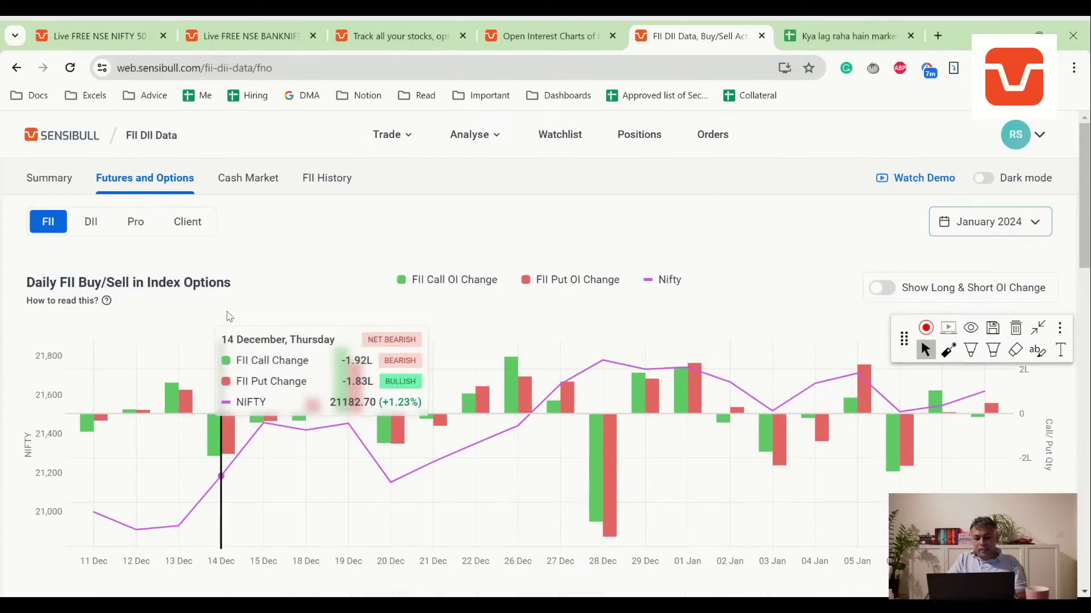
Show the 10 Jan 2024 summary with FII, Pro and Client index options split into calls and puts.
click(50, 183)
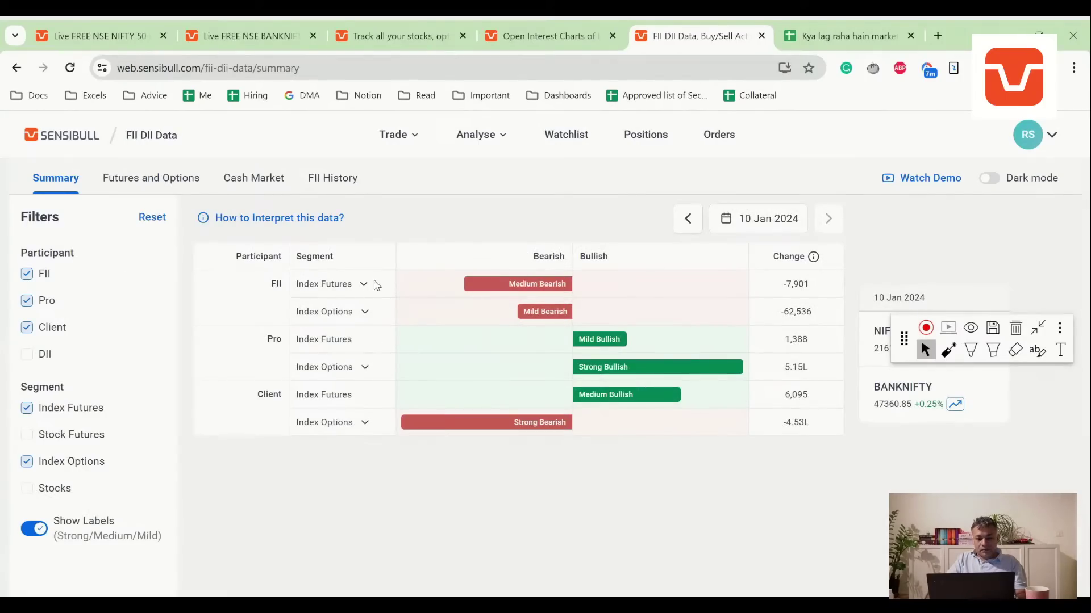
click(362, 313)
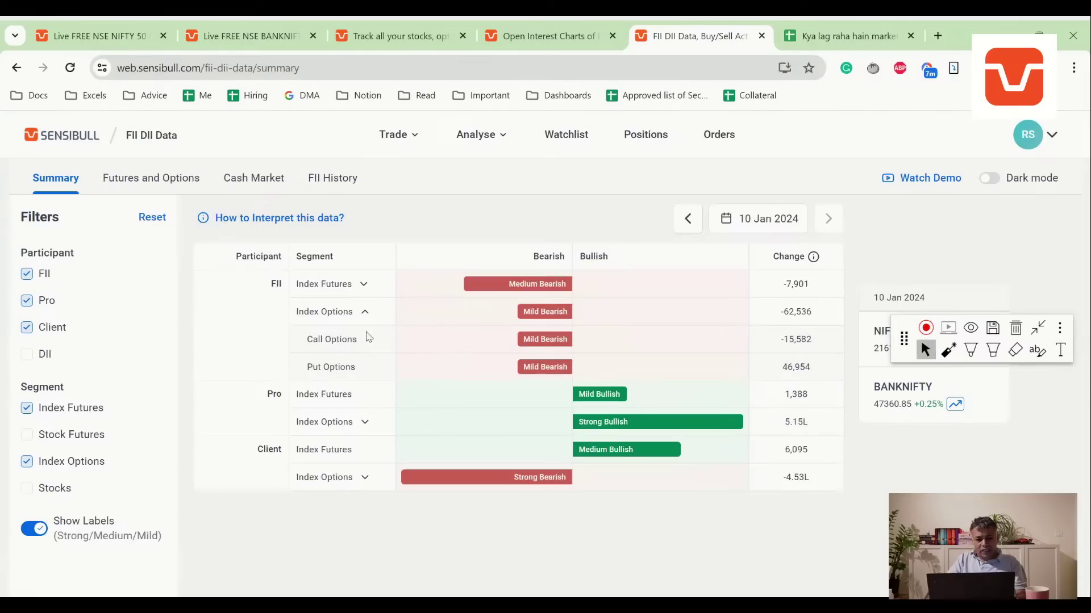
click(362, 422)
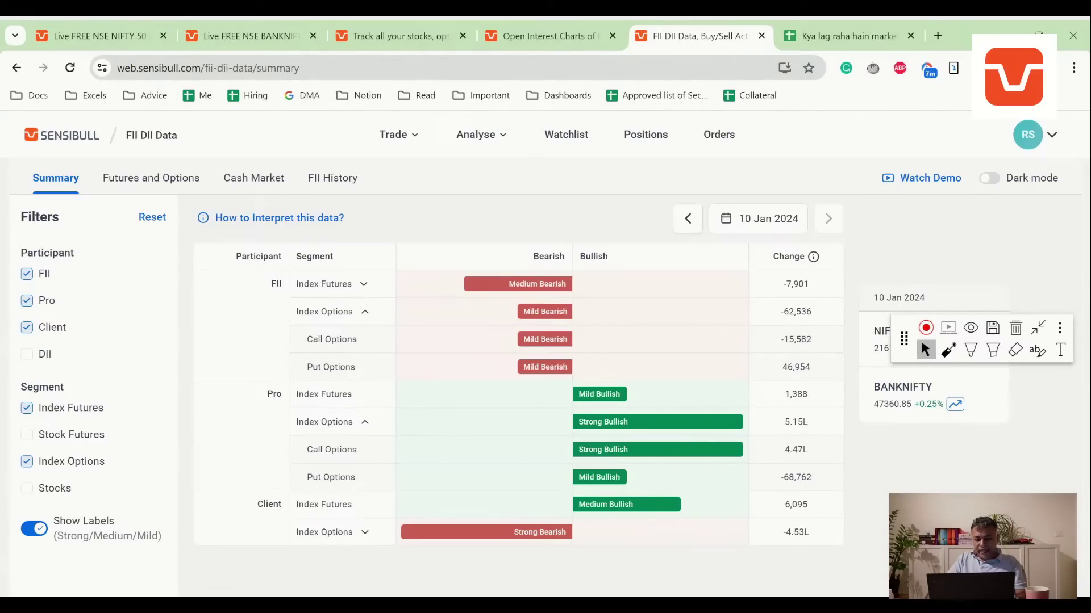
click(365, 532)
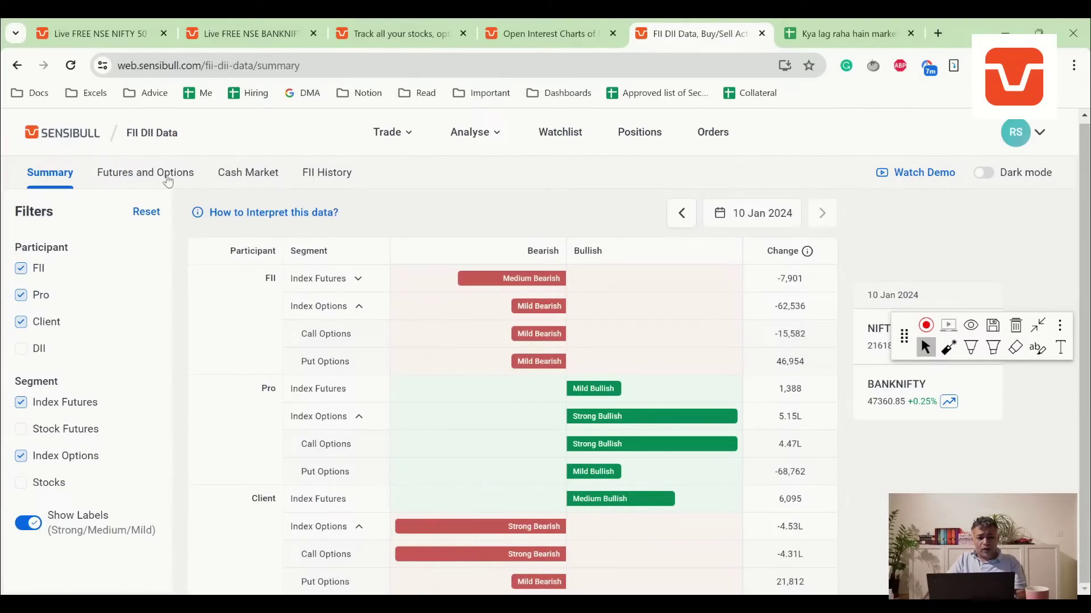
Review the FII and Pro daily futures and options charts.
click(168, 181)
scroll(823, 335, down, 5)
scroll(938, 419, up, 5)
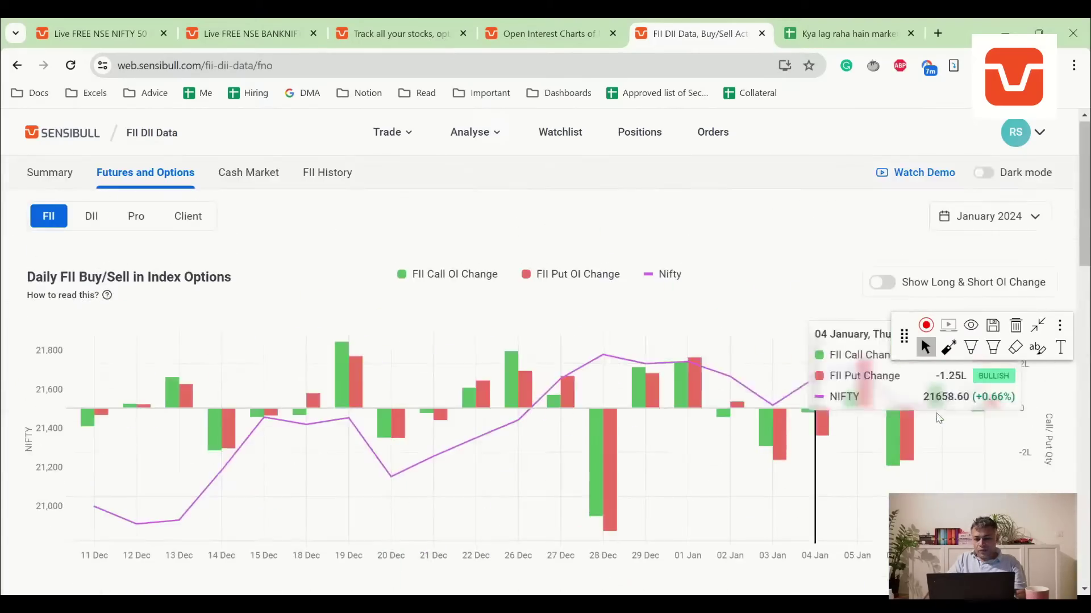
scroll(880, 426, down, 5)
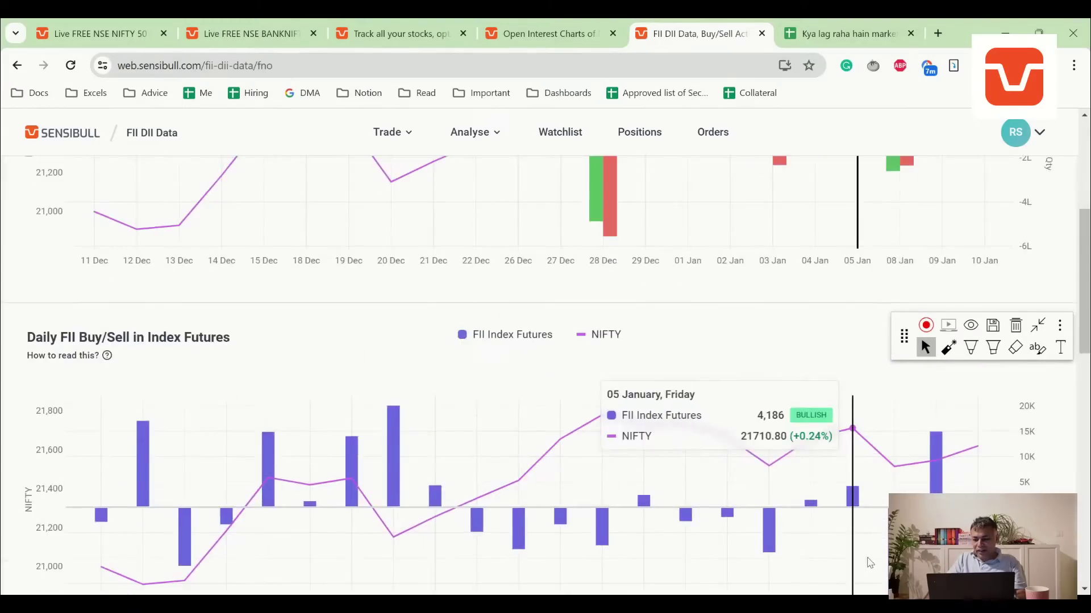
scroll(869, 563, up, 5)
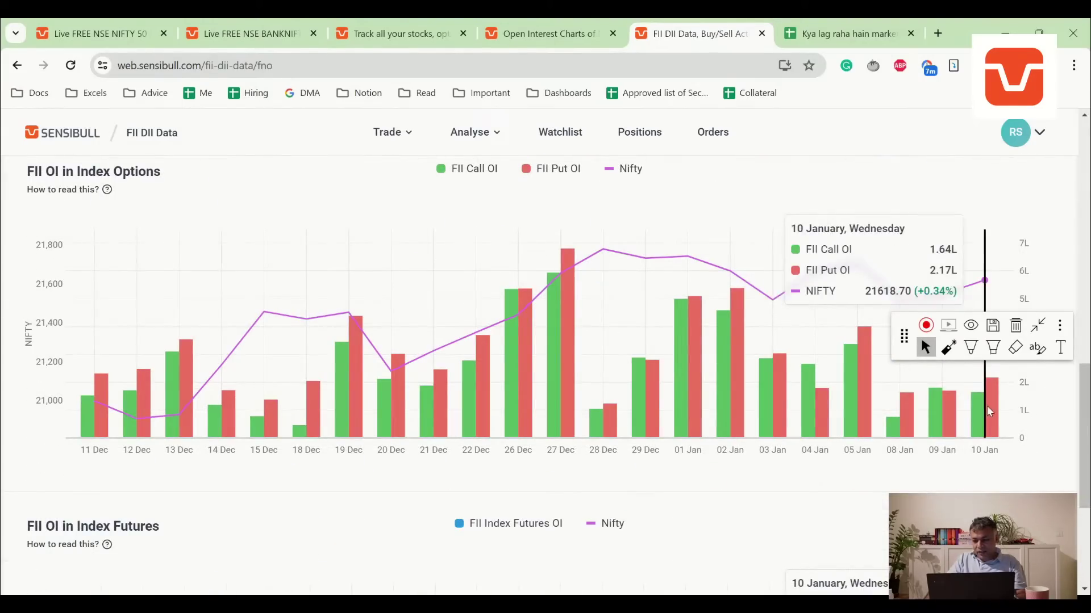
scroll(170, 247, up, 5)
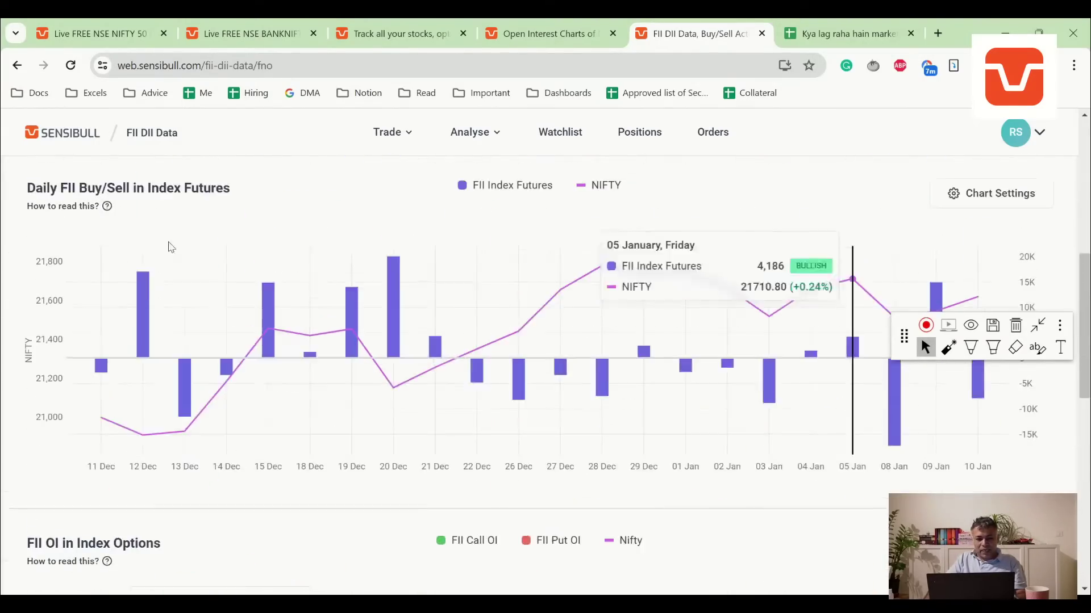
scroll(136, 230, up, 6)
click(133, 226)
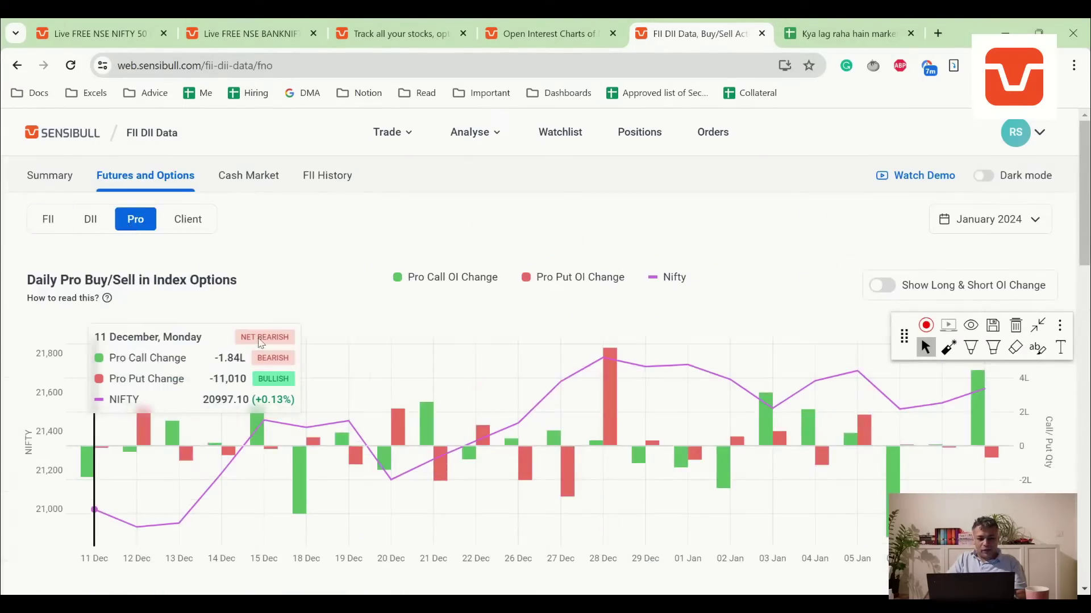
scroll(260, 343, down, 10)
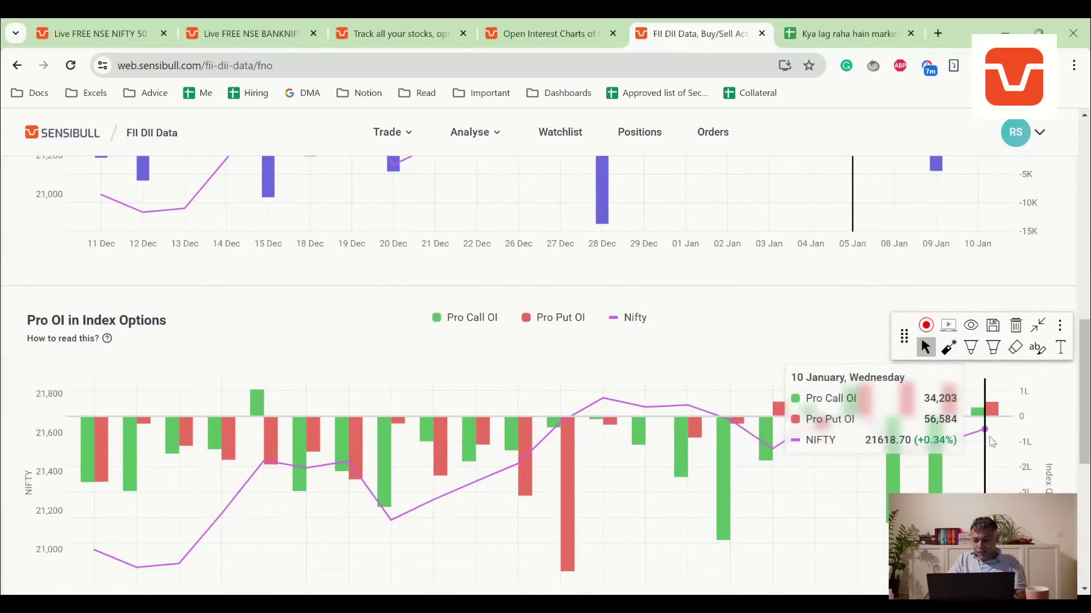
scroll(992, 442, down, 3)
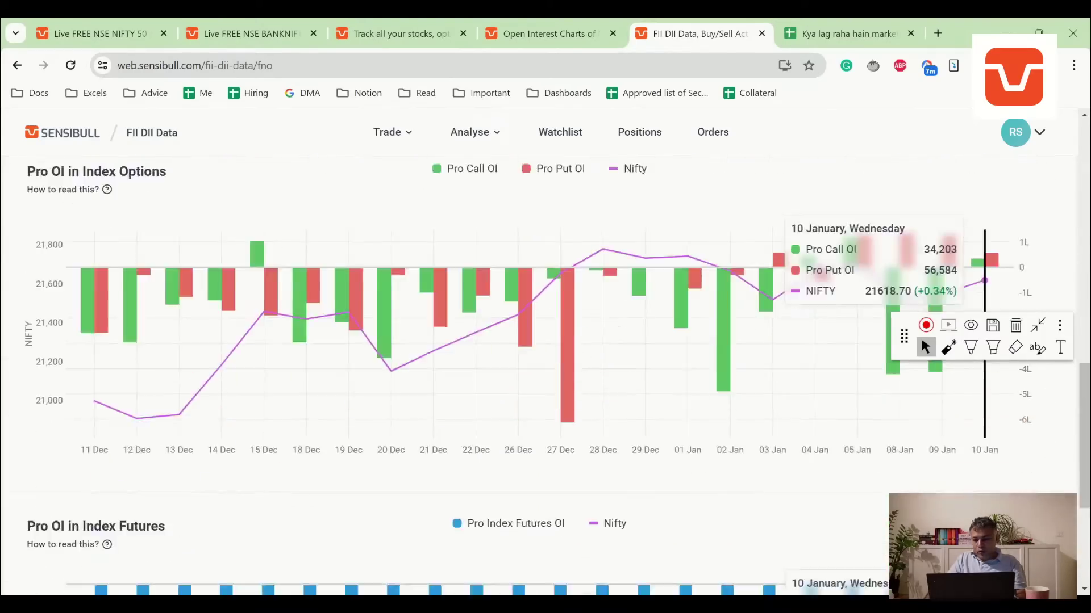
scroll(999, 263, up, 3)
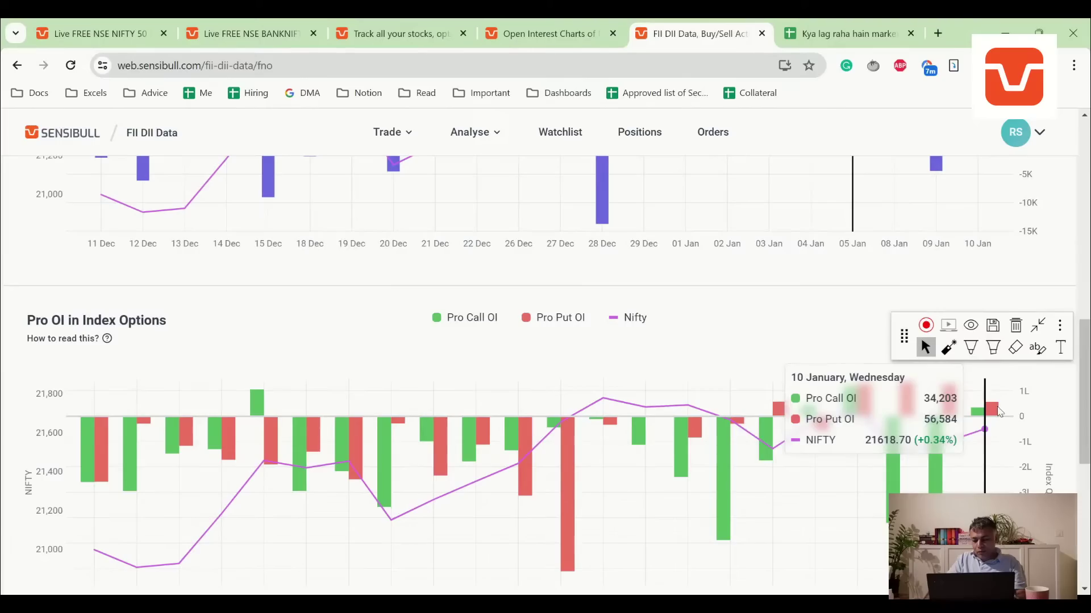
scroll(193, 273, up, 10)
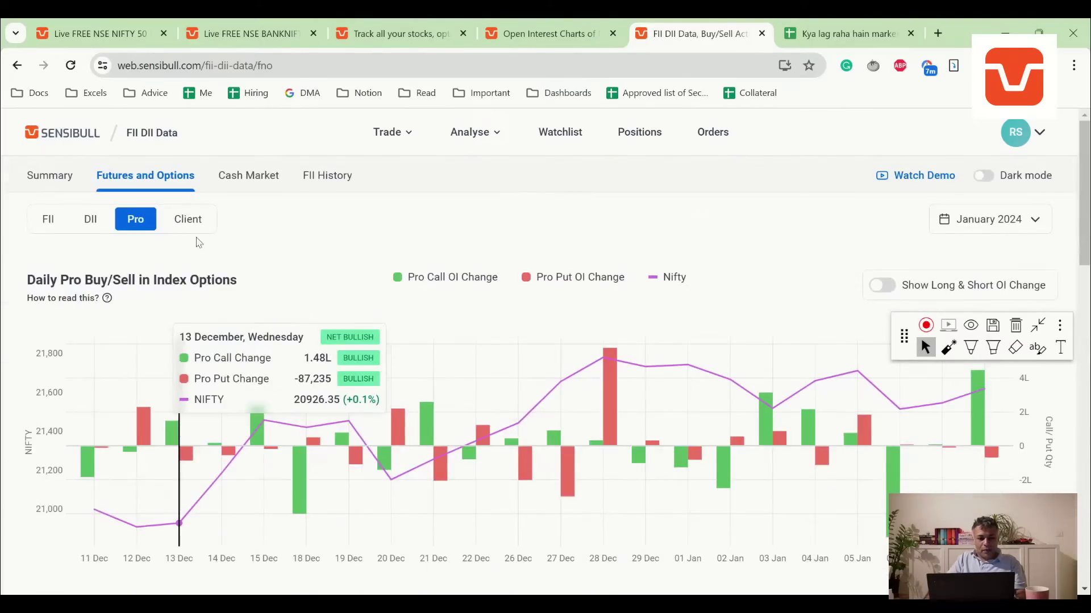
View the Client charts, then begin the Participant Option Data note with 'FII and Pro are midl'.
click(189, 219)
scroll(558, 360, down, 12)
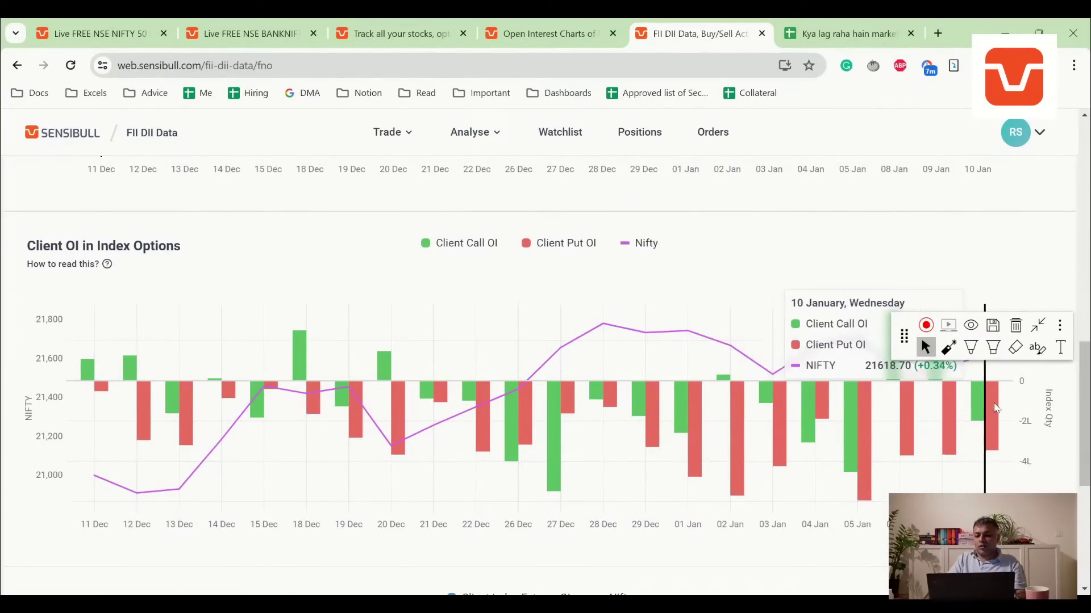
click(850, 33)
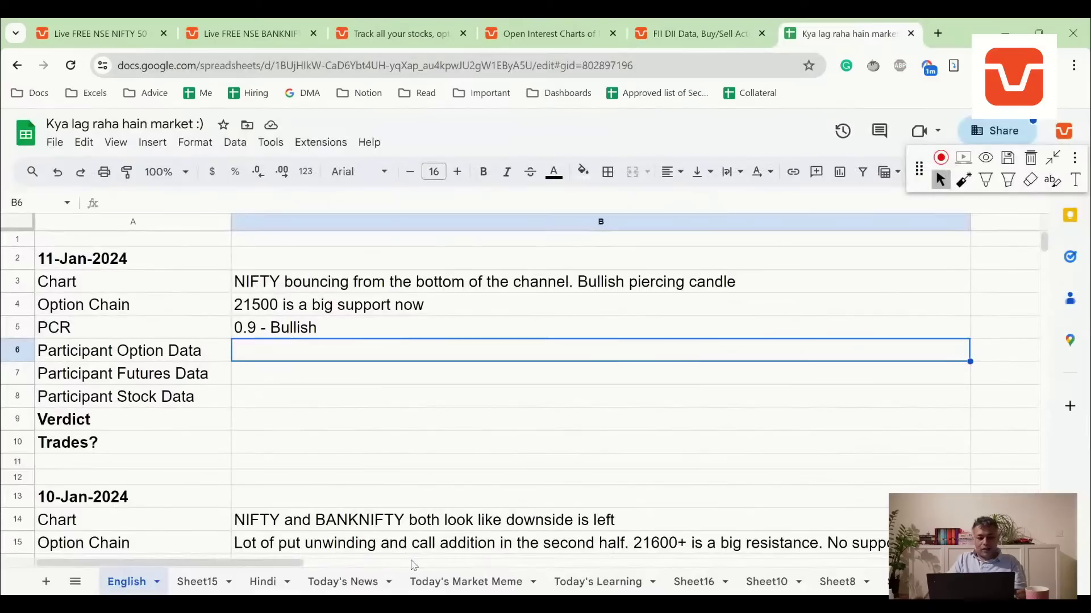
text(FII)
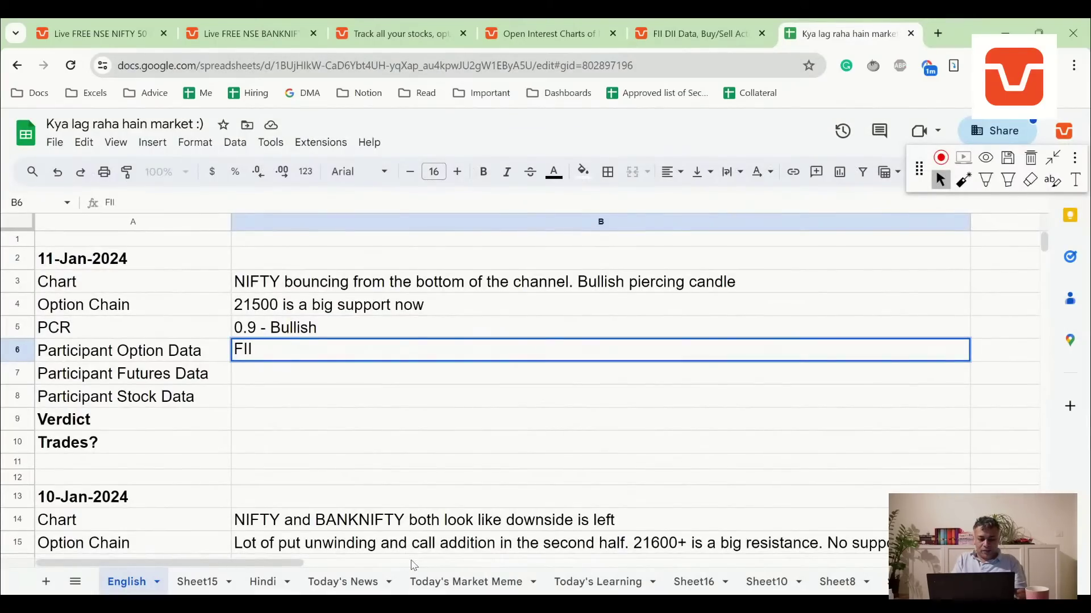
text( and Pro are)
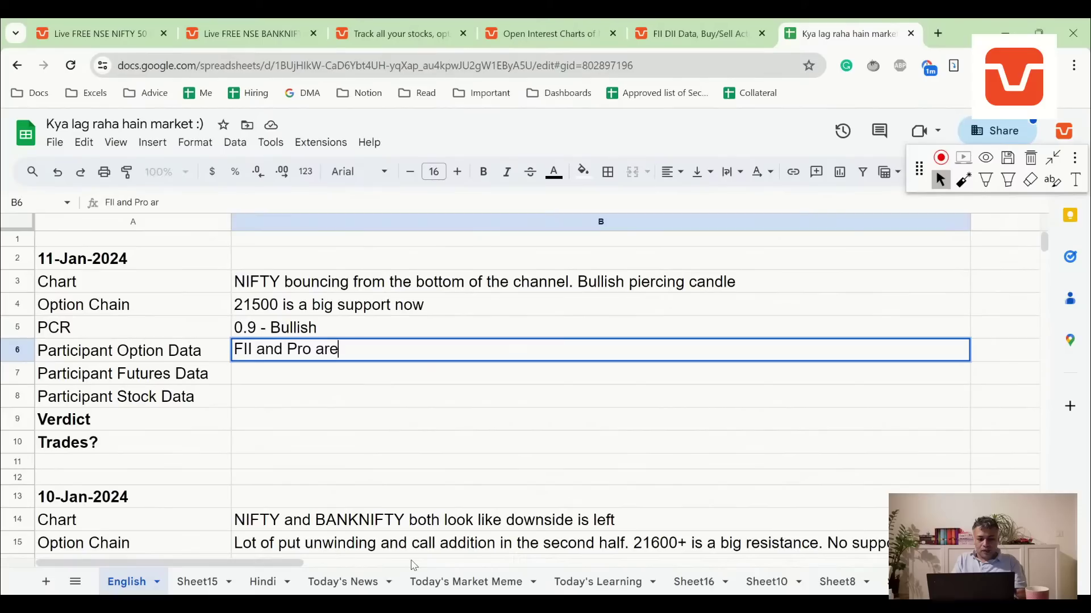
text( midl)
Revisit the FII participant futures and options charts.
click(698, 34)
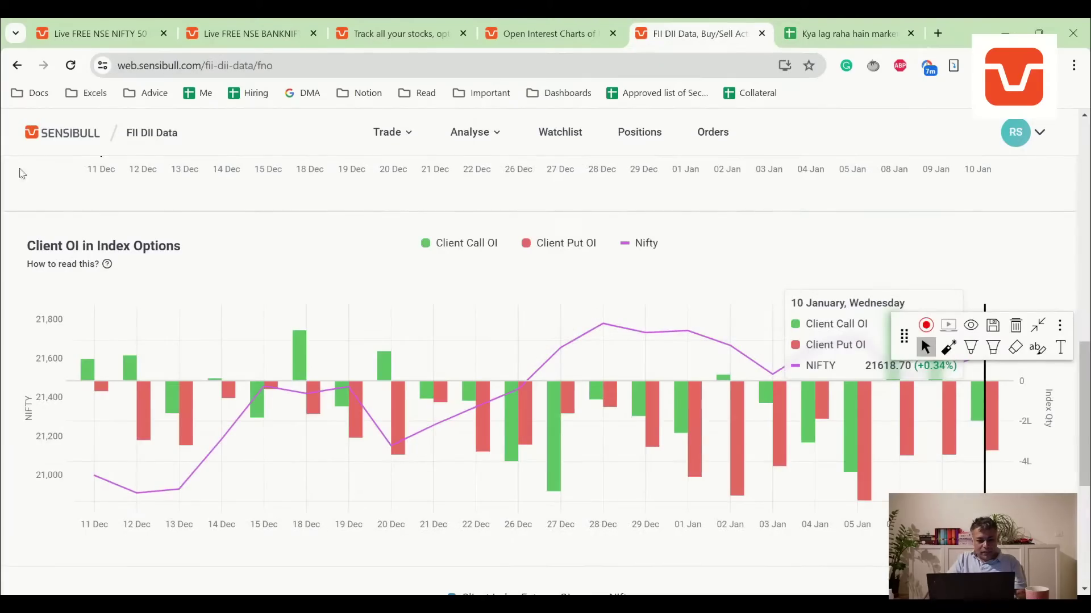
scroll(903, 384, up, 3)
scroll(921, 397, down, 4)
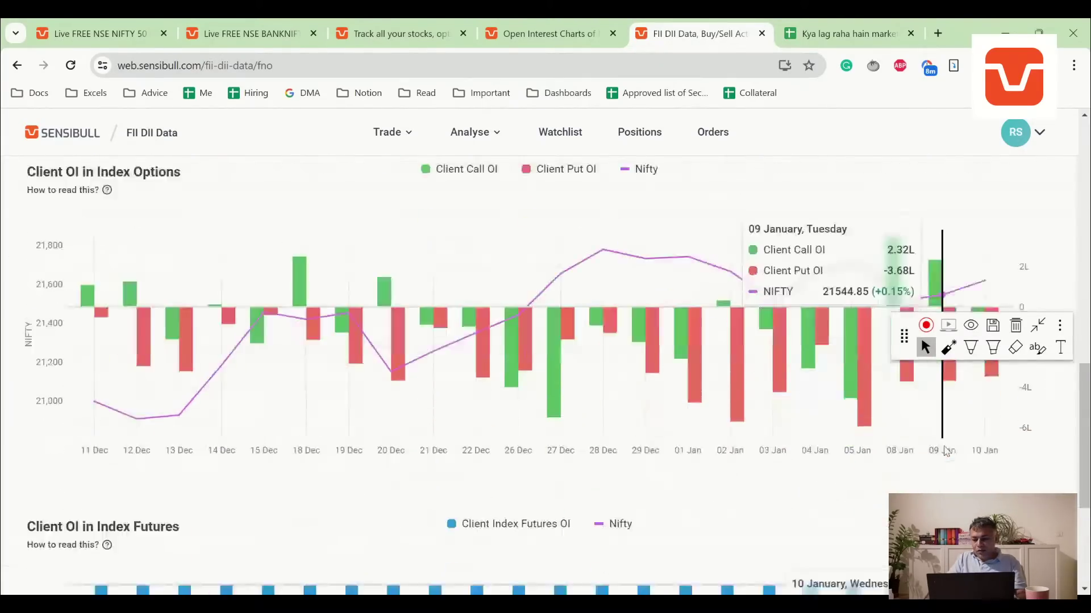
scroll(45, 227, up, 12)
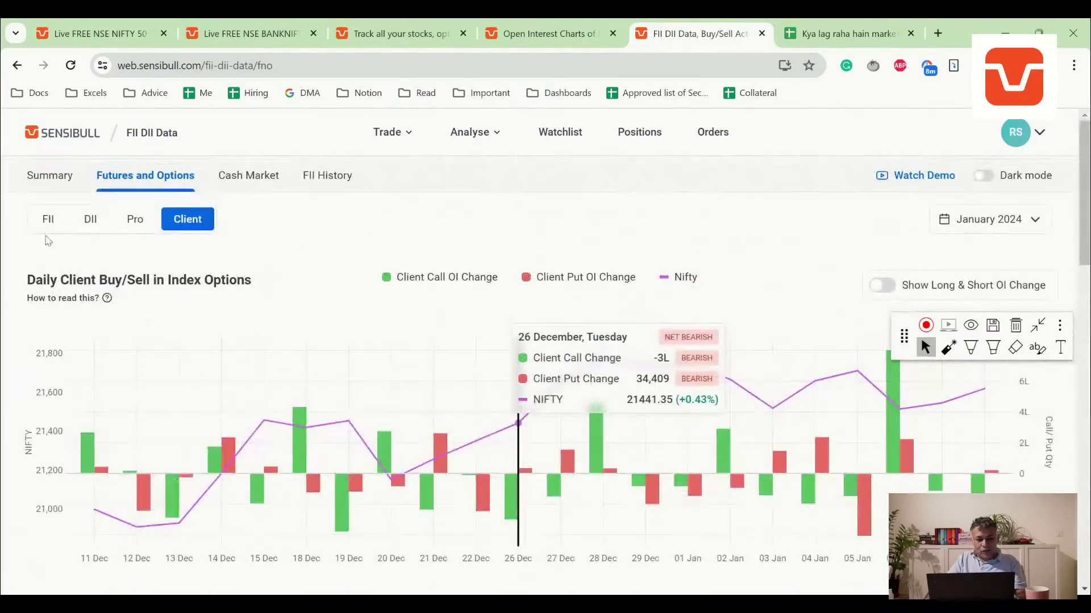
click(47, 221)
scroll(937, 511, down, 5)
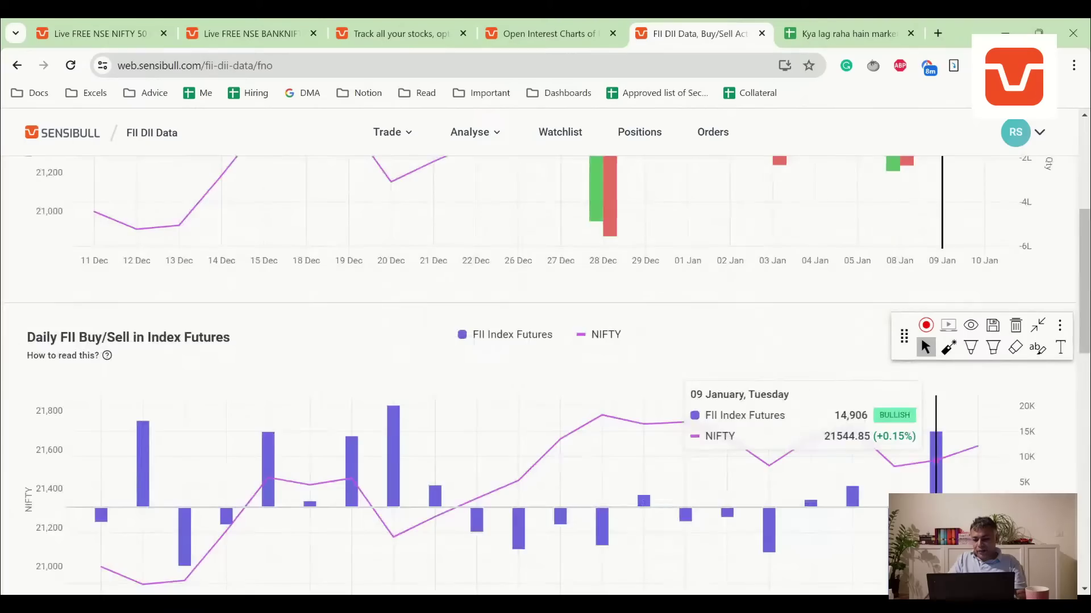
scroll(936, 454, down, 5)
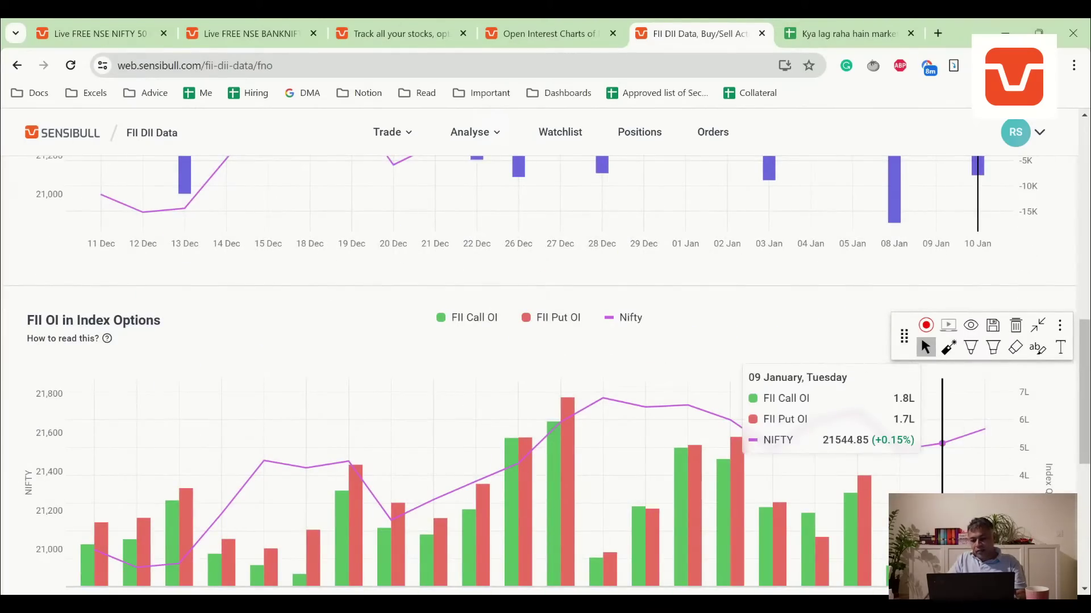
scroll(227, 341, up, 10)
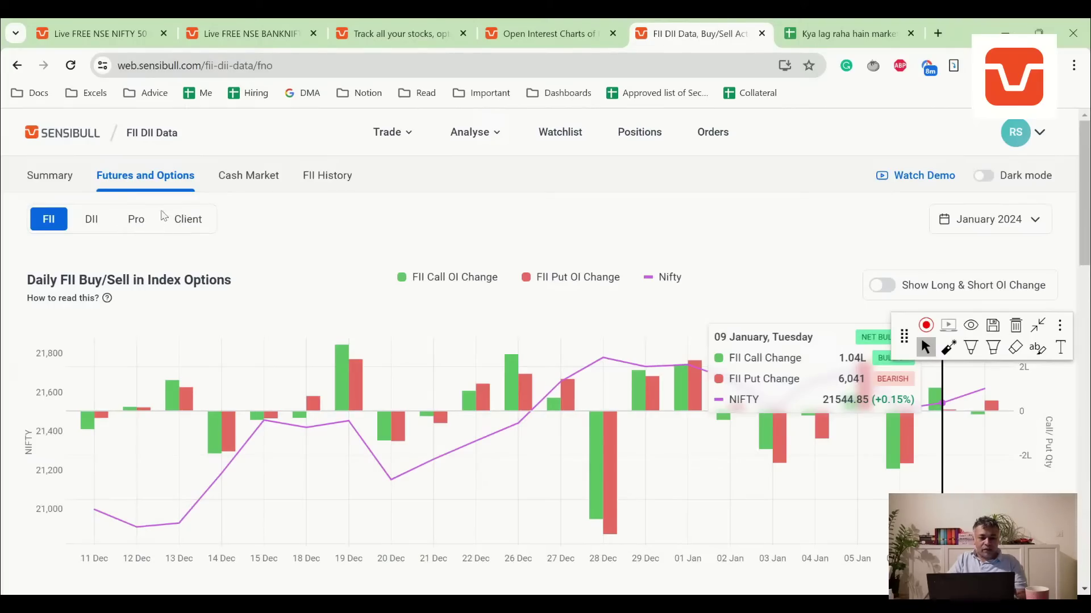
On the 10 Jan summary, circle Pro Index Futures/Options and Client Index Options in green.
click(34, 177)
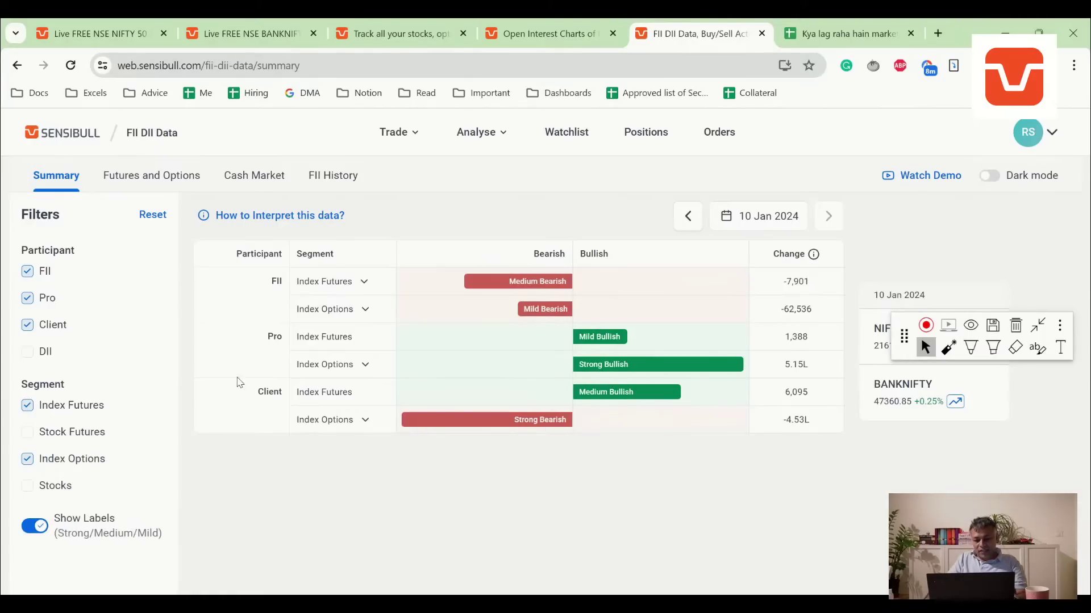
click(971, 347)
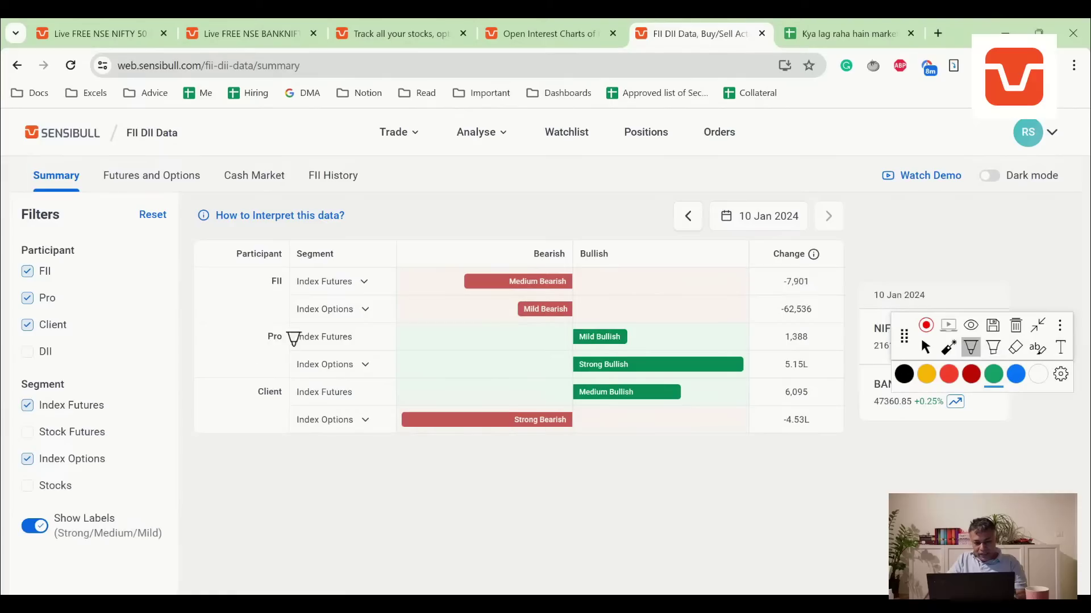
mouse_move(281, 351)
mouse_down()
mouse_move(360, 327)
mouse_move(293, 367)
mouse_move(340, 335)
mouse_up()
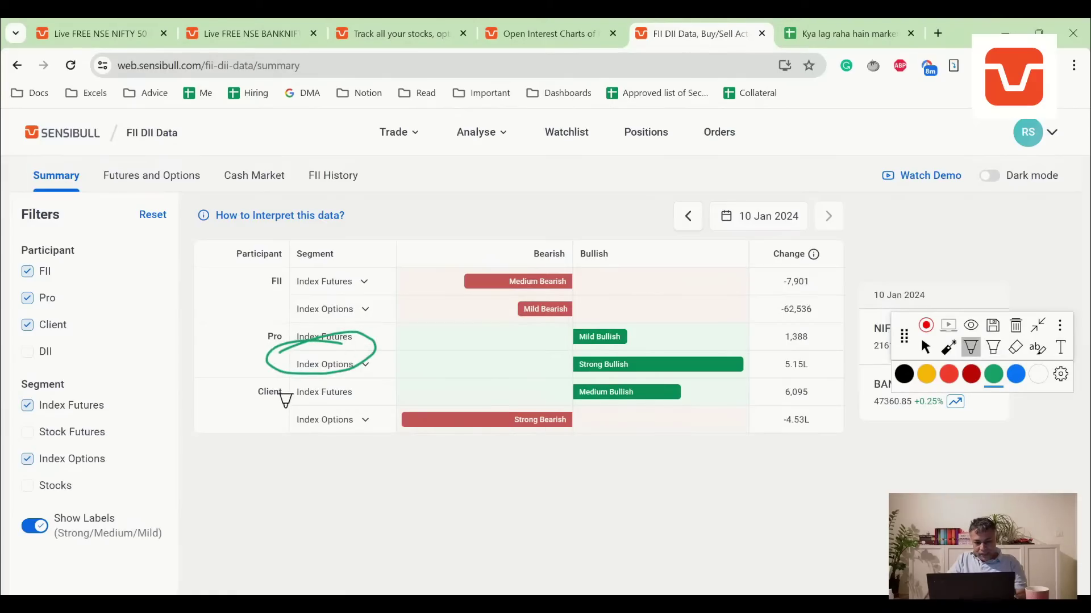
mouse_move(286, 405)
mouse_down()
mouse_move(292, 446)
mouse_move(293, 405)
mouse_up()
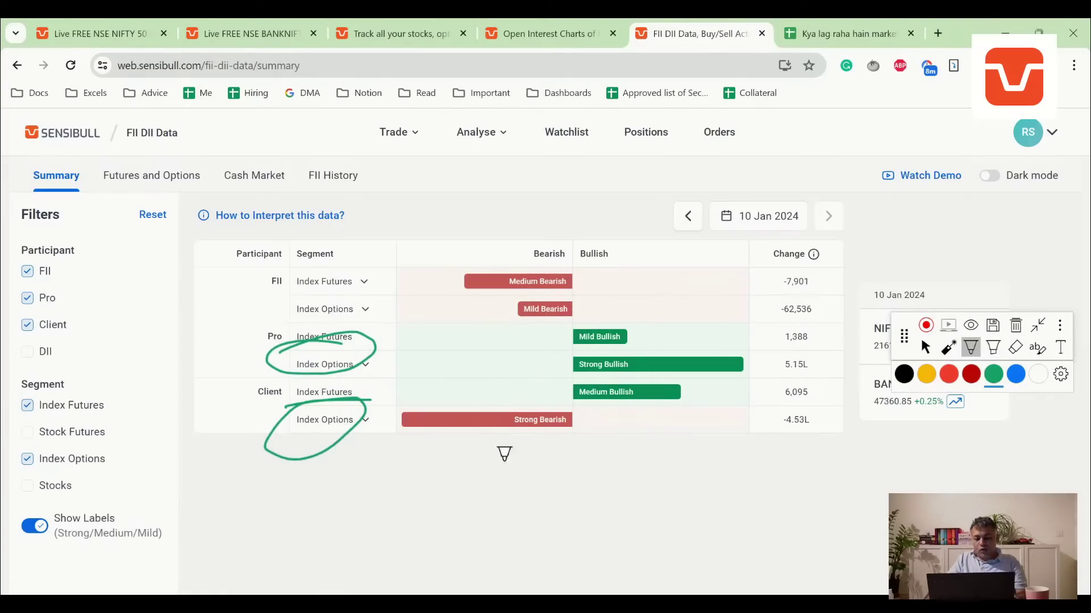
Replace the 11-Jan Participant Option Data note with 'Pro is bullish. Retail is bearish. Market expected to bounce back'.
click(841, 34)
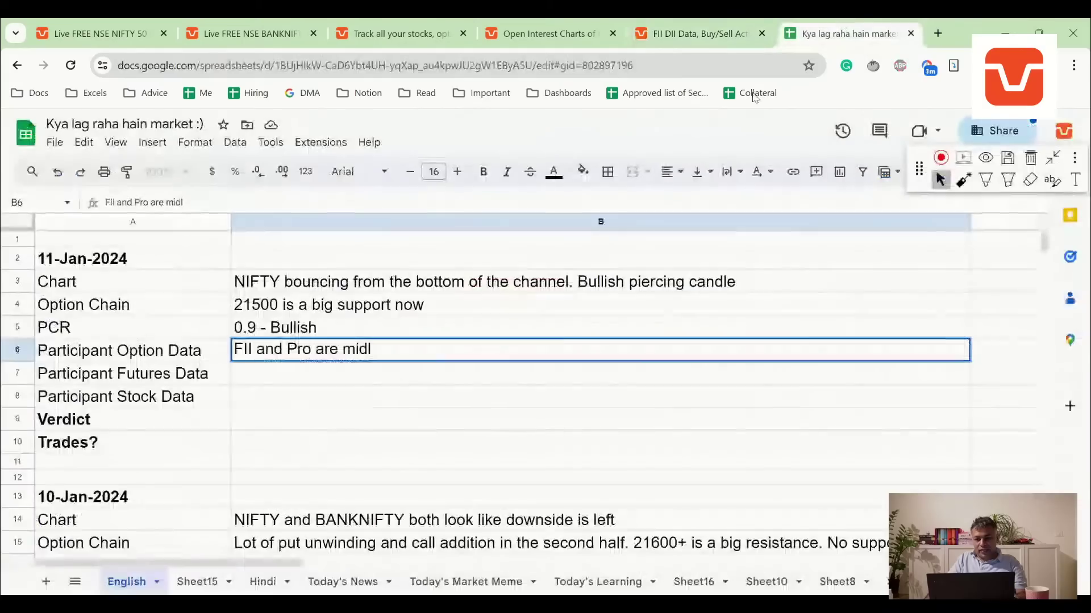
key(BackSpace)
key(BackSpace)
key(BackSpace)
key(BackSpace)
key(BackSpace)
key(BackSpace)
key(BackSpace)
key(BackSpace)
key(BackSpace)
key(BackSpace)
key(BackSpace)
key(BackSpace)
key(BackSpace)
key(BackSpace)
key(BackSpace)
key(BackSpace)
key(BackSpace)
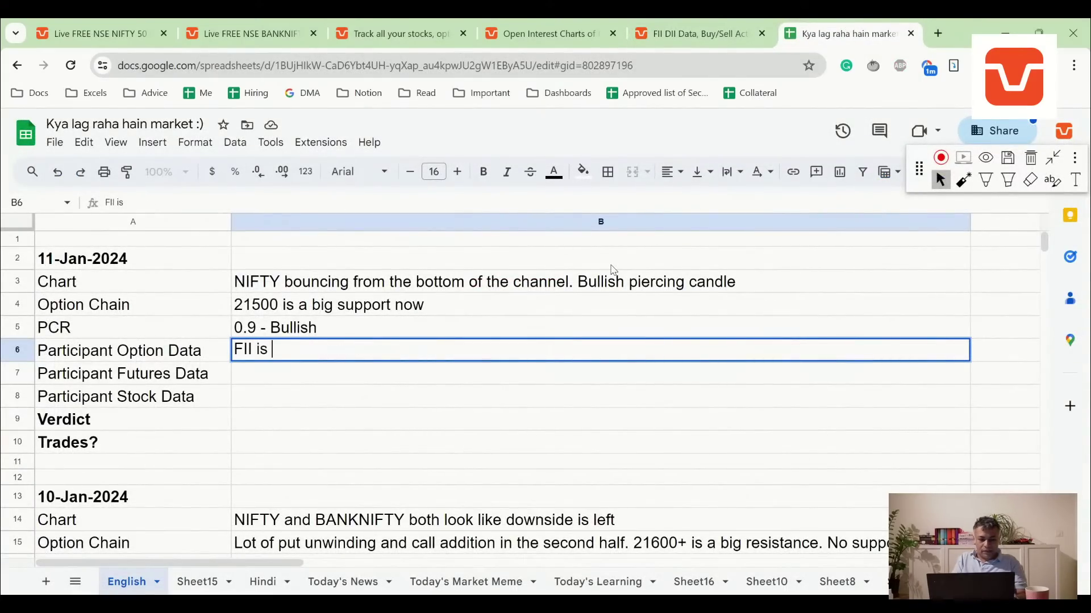
text(is kind of)
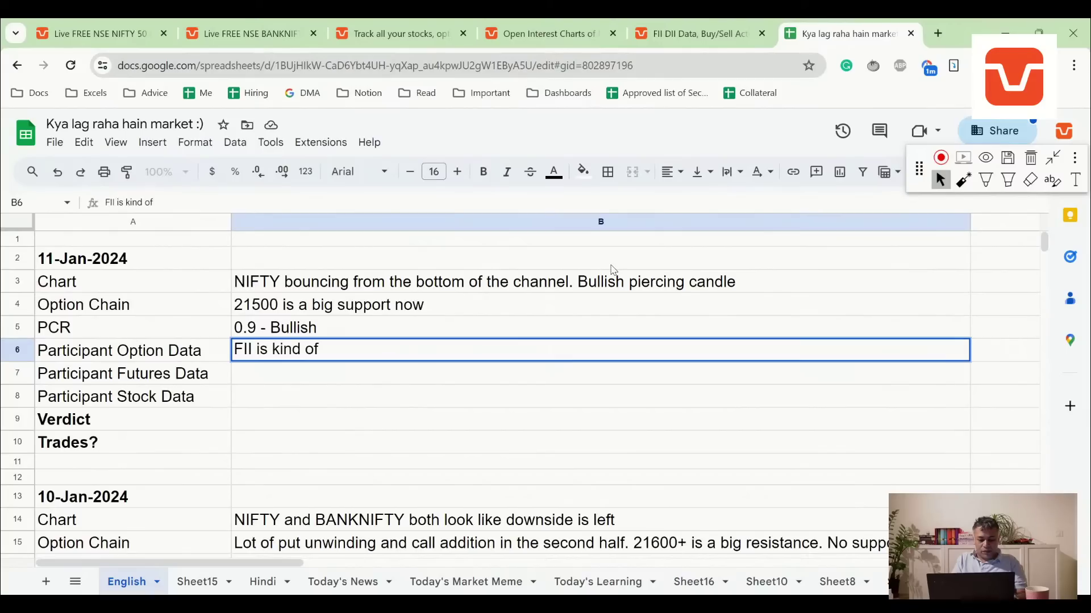
text( bullish)
key(BackSpace)
key(BackSpace)
key(BackSpace)
key(BackSpace)
key(BackSpace)
key(BackSpace)
key(BackSpace)
key(BackSpace)
key(BackSpace)
key(BackSpace)
key(BackSpace)
key(BackSpace)
key(BackSpace)
key(BackSpace)
key(BackSpace)
text(mid)
key(BackSpace)
key(BackSpace)
key(BackSpace)
key(BackSpace)
key(BackSpace)
key(BackSpace)
key(BackSpace)
key(BackSpace)
key(BackSpace)
key(BackSpace)
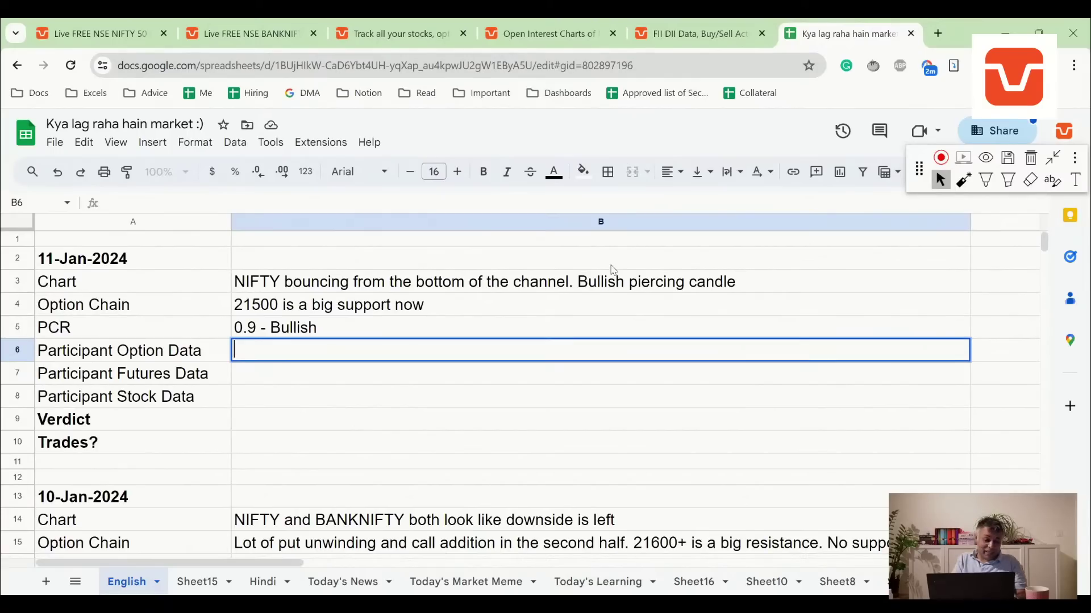
text(POI)
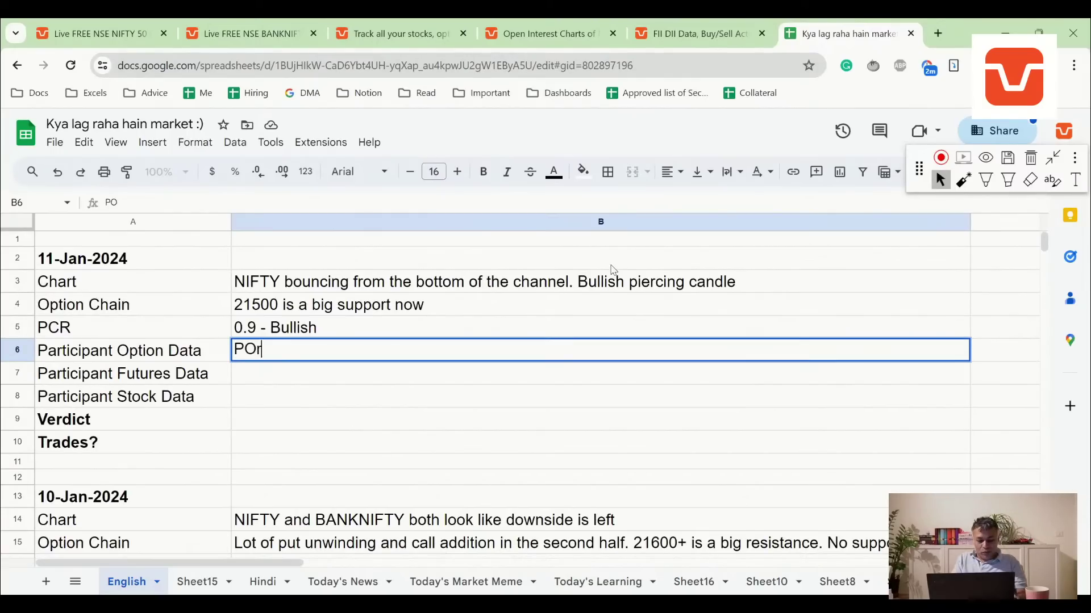
key(BackSpace)
key(BackSpace)
text(pro)
key(BackSpace)
key(BackSpace)
key(BackSpace)
key(BackSpace)
text(ro is bu)
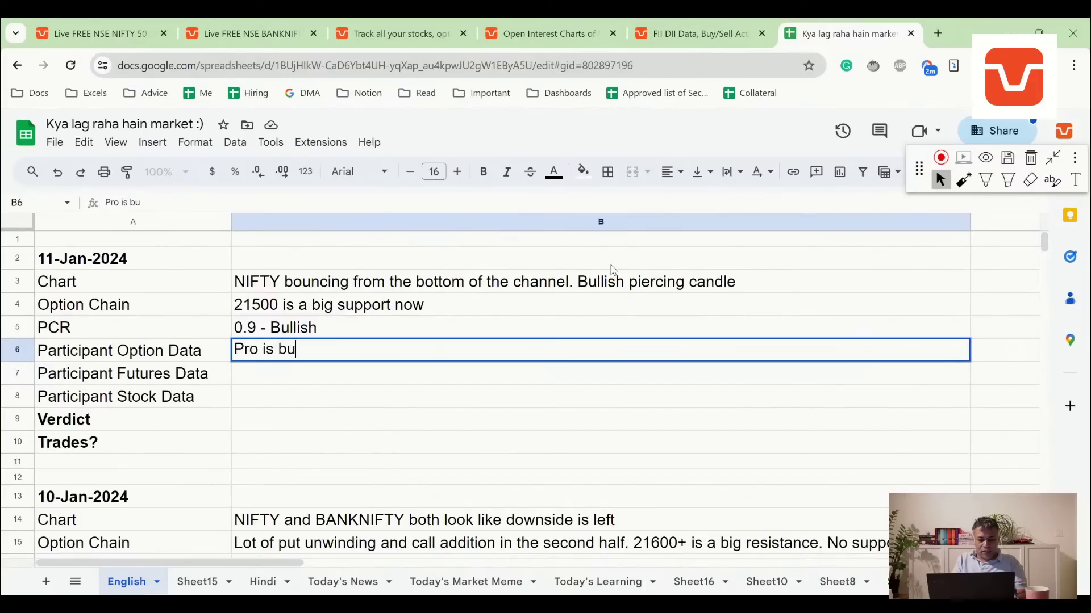
text(llish. Retau)
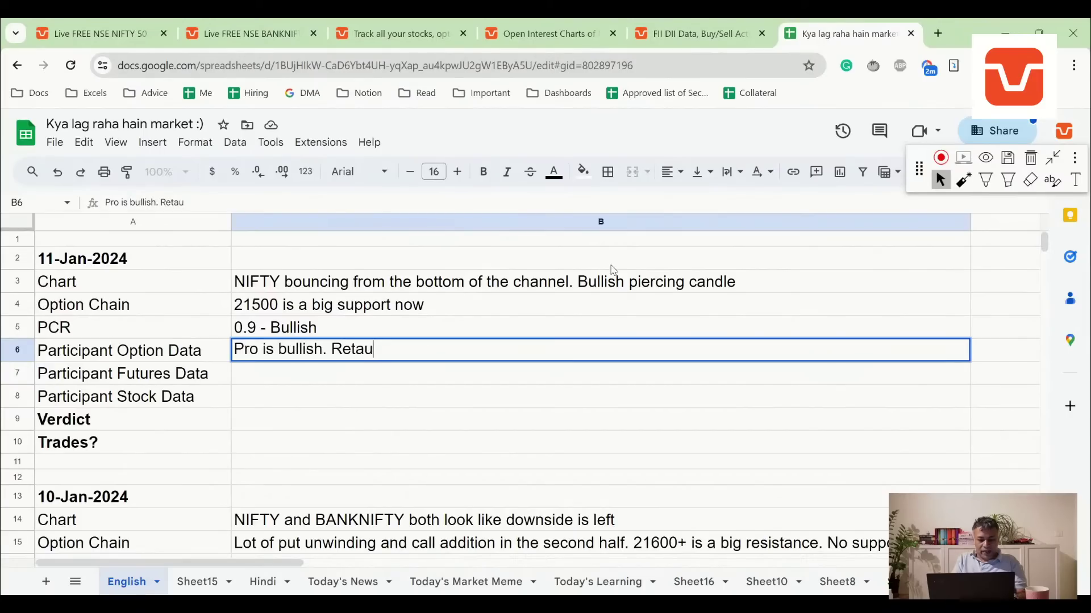
text(l)
key(BackSpace)
key(BackSpace)
text(il is be)
key(BackSpace)
text(bear)
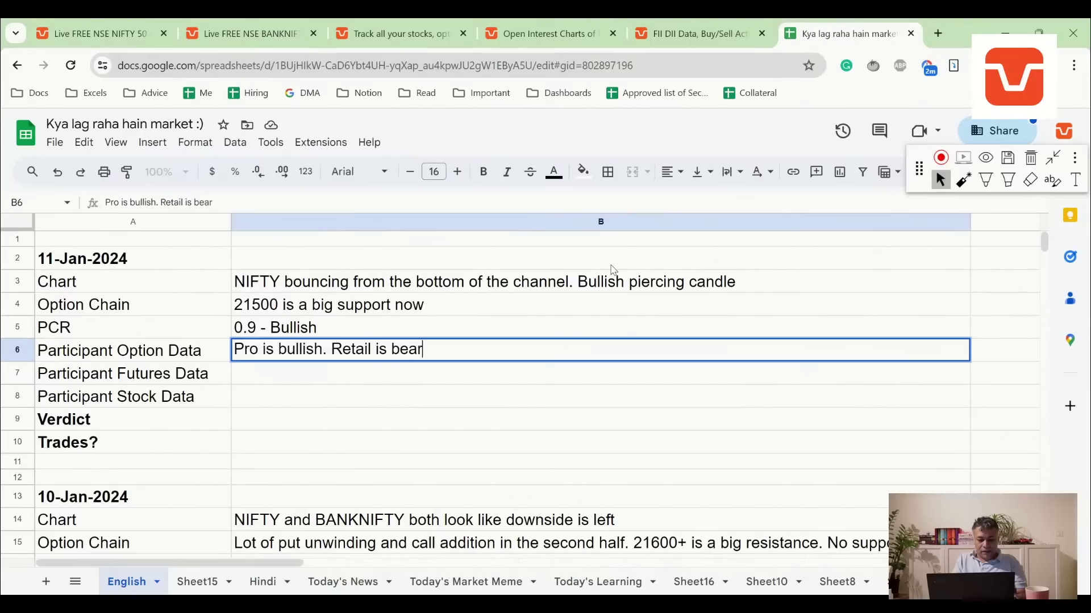
text(ish. Mar)
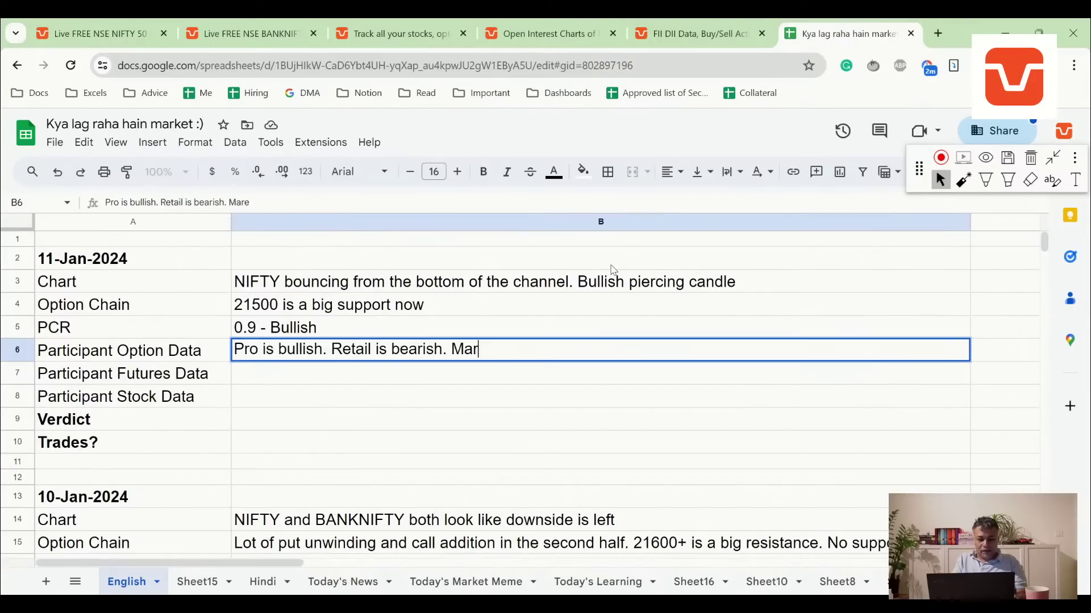
text(ket expecte)
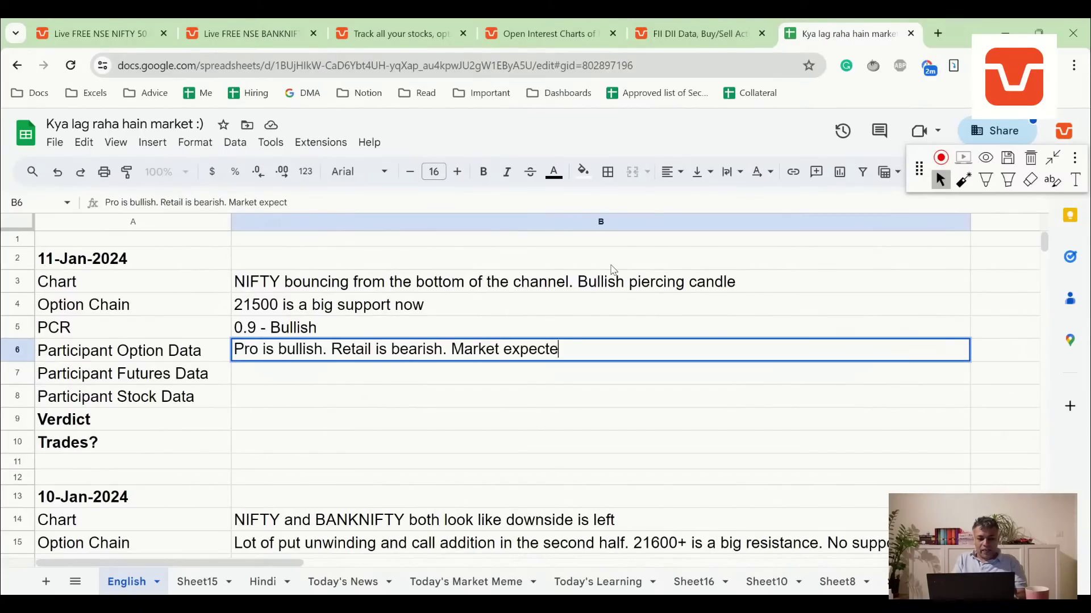
text(d to bou)
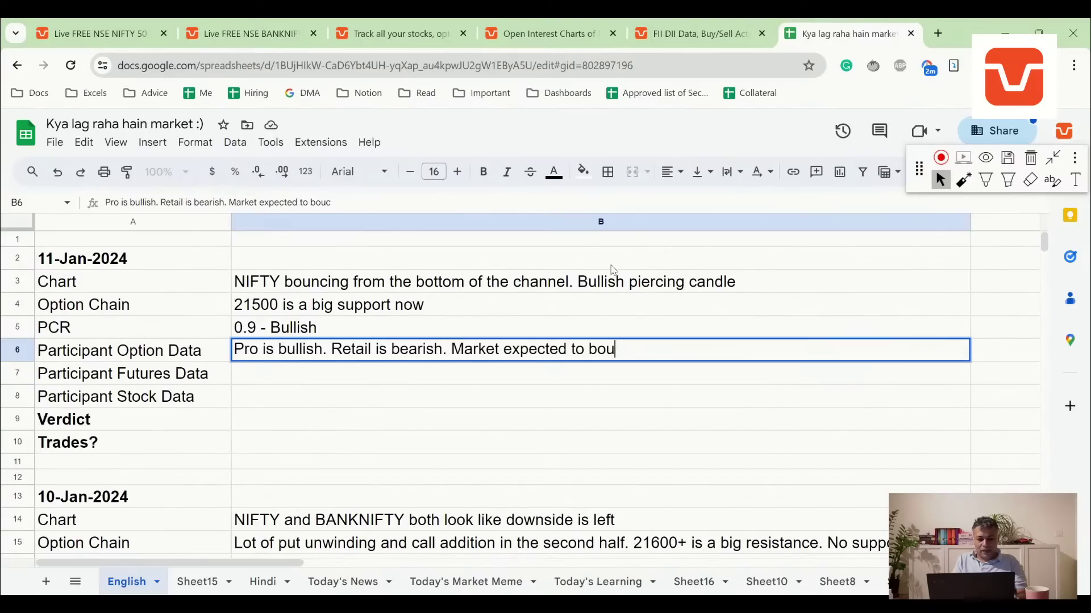
text(dnce back)
key(Return)
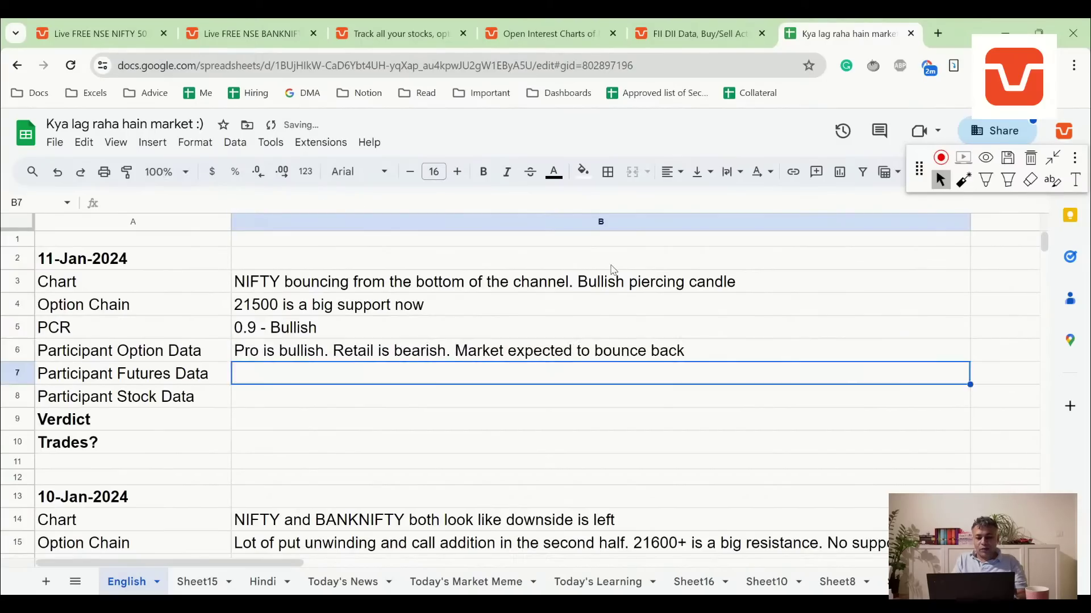
Look over the notes above, then return to Sensibull's FII DII data.
key(Up)
key(Up)
key(Up)
key(Down)
key(Down)
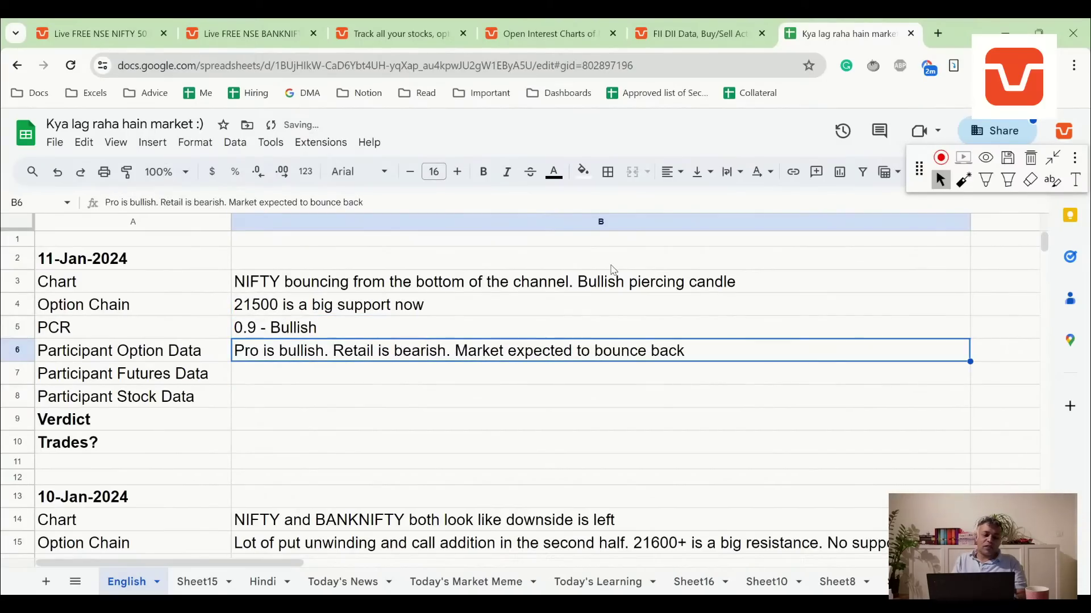
key(Down)
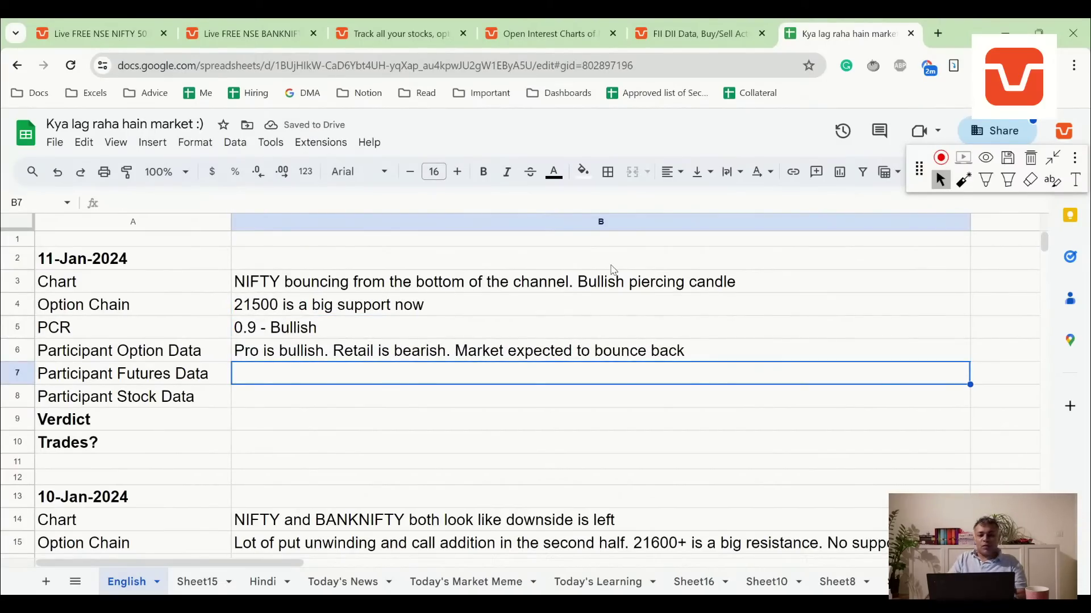
click(661, 25)
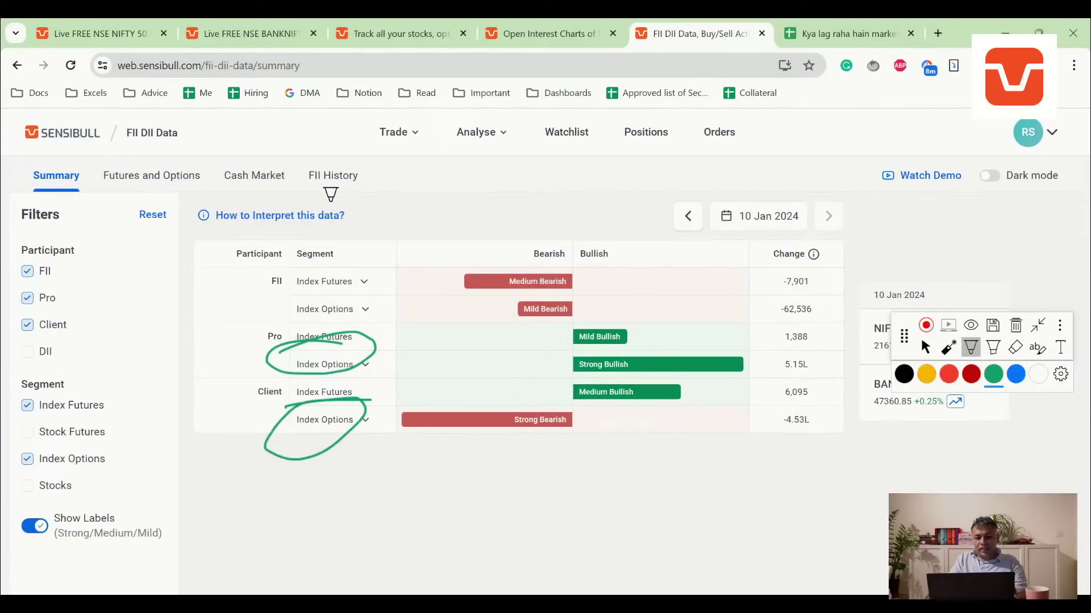
Check Sensibull's January 2024 FII History table with the cash columns uncovered, then return to the spreadsheet.
key(Escape)
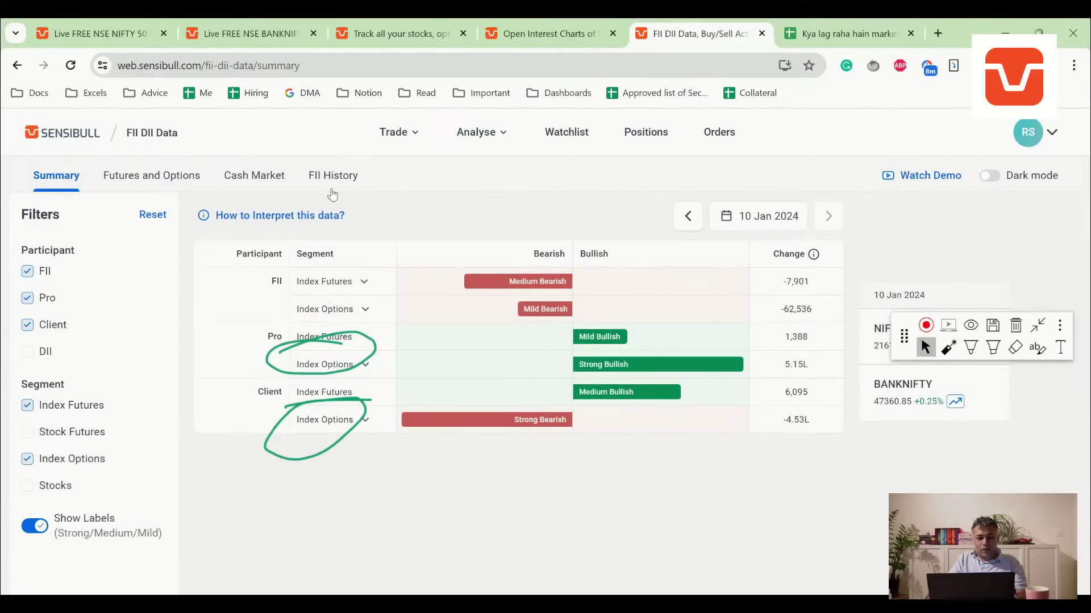
click(327, 183)
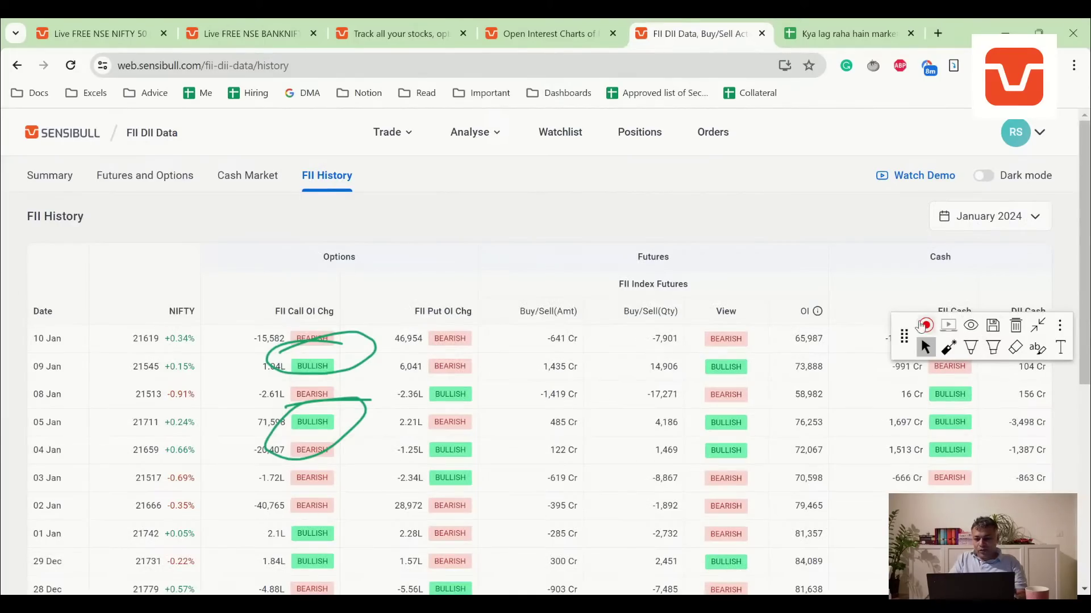
drag(920, 335, 894, 189)
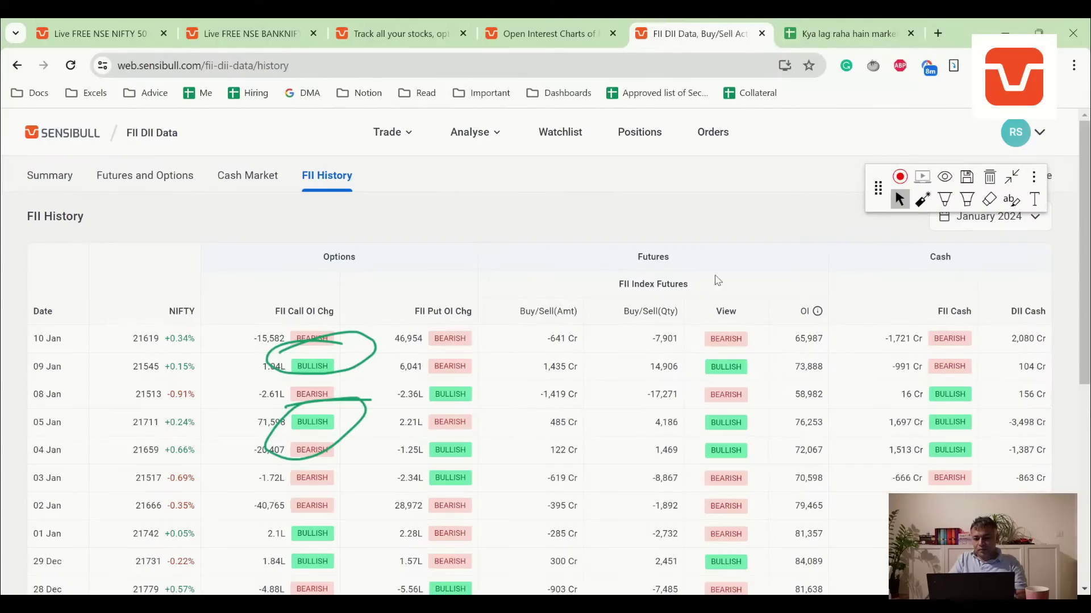
click(795, 33)
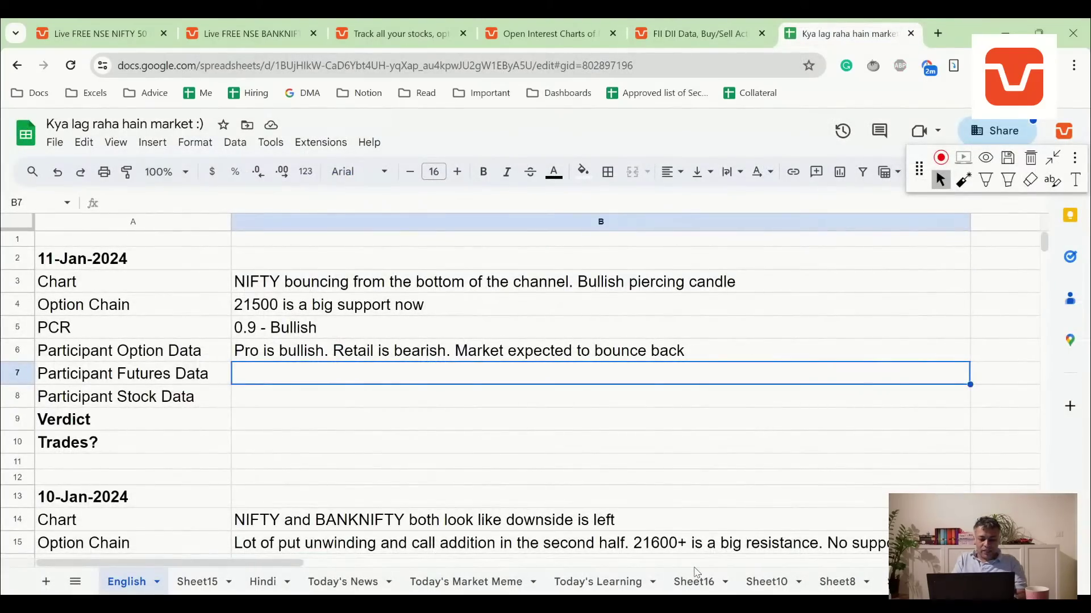
Enter the futures note '650 Cr FII sold in futures. But overal OI usis +ve' and stock note '1700 Cr sold by FII'.
text(650)
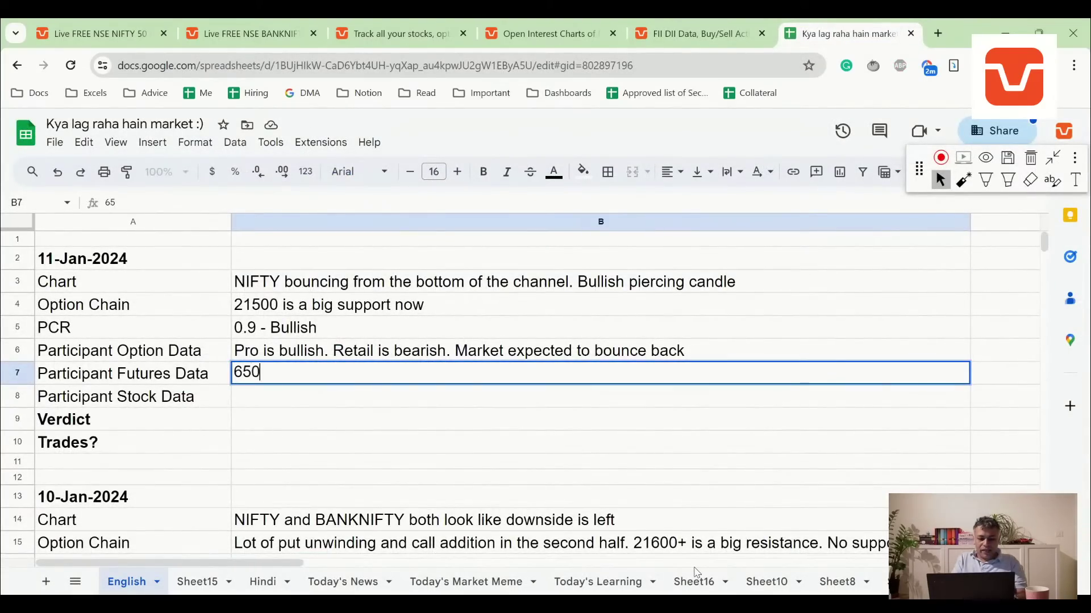
text( Cr FII sold in futu)
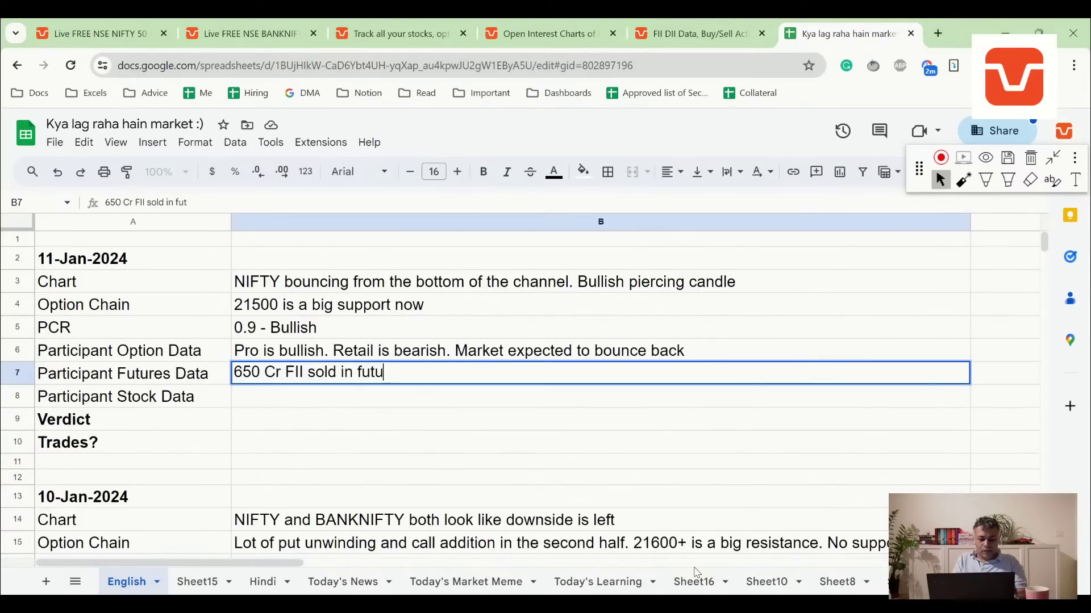
text(res. But overal )
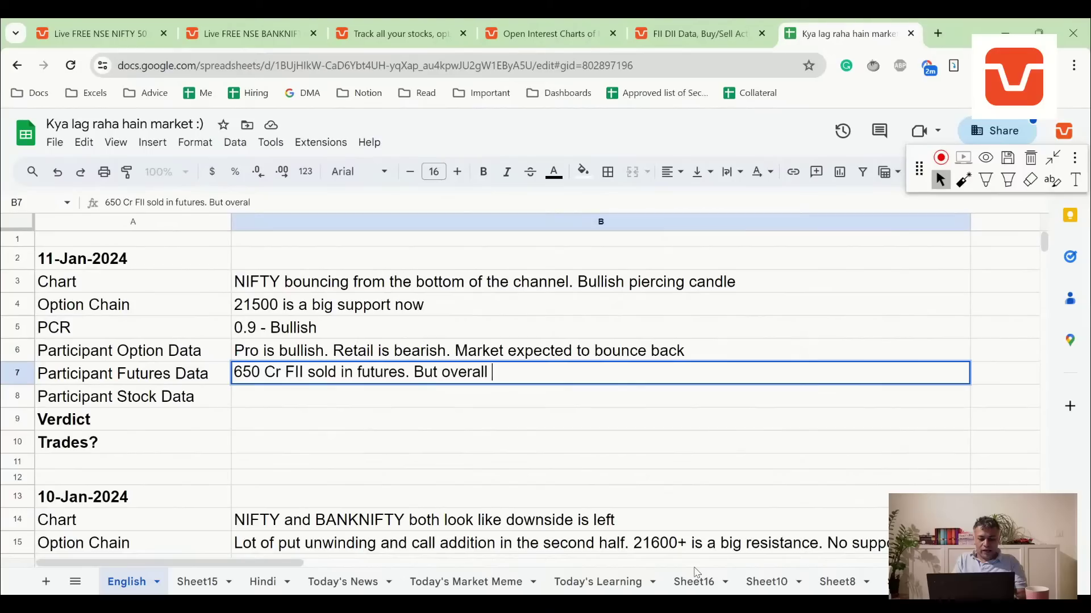
text(OI usis +)
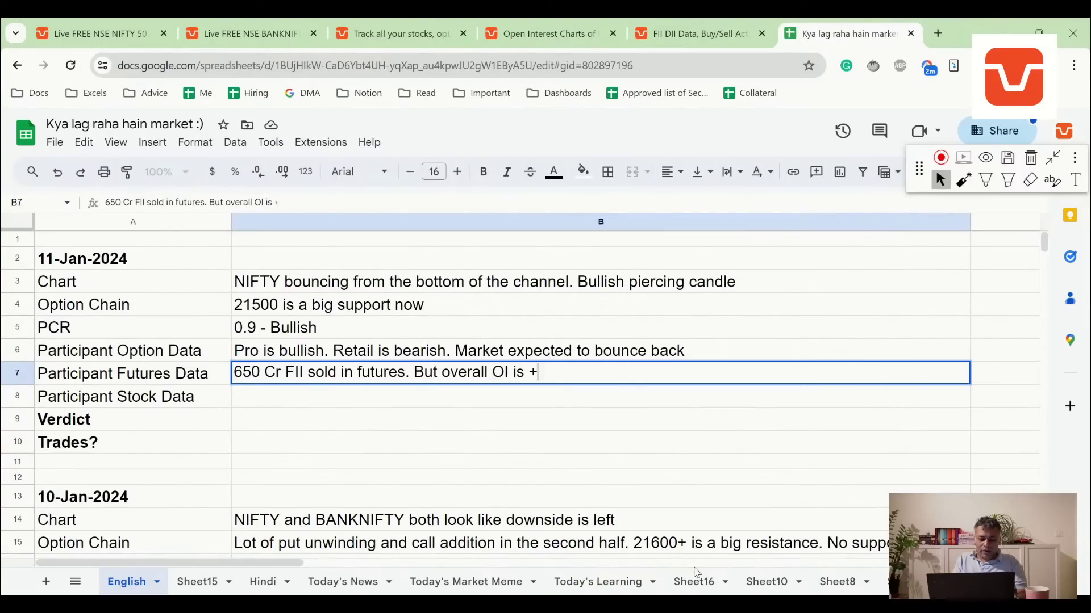
text(ve)
key(Return)
click(693, 33)
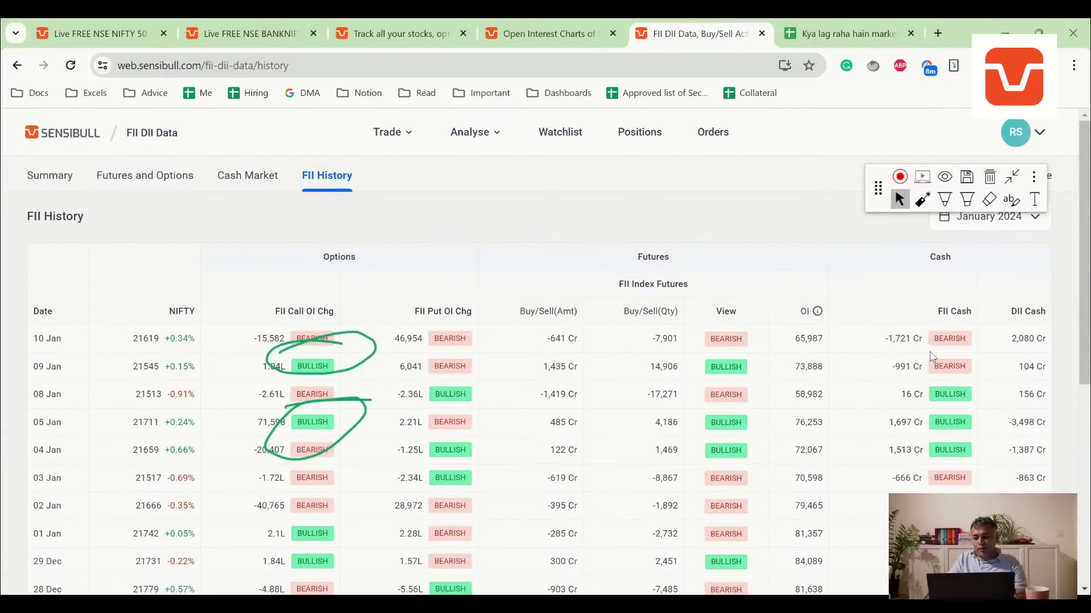
click(829, 26)
text(1700 )
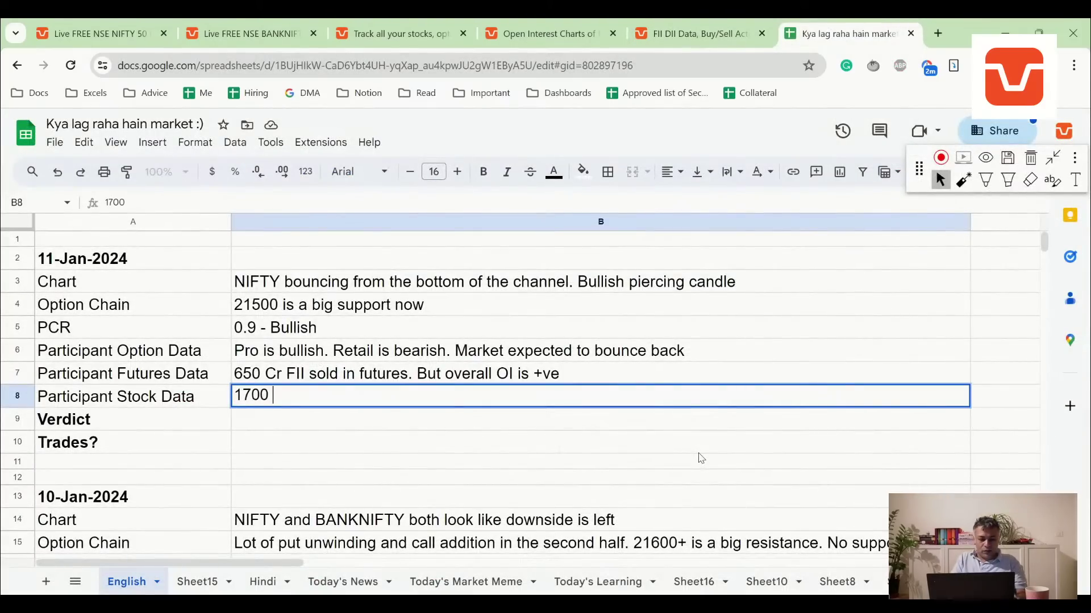
text(Cr sold)
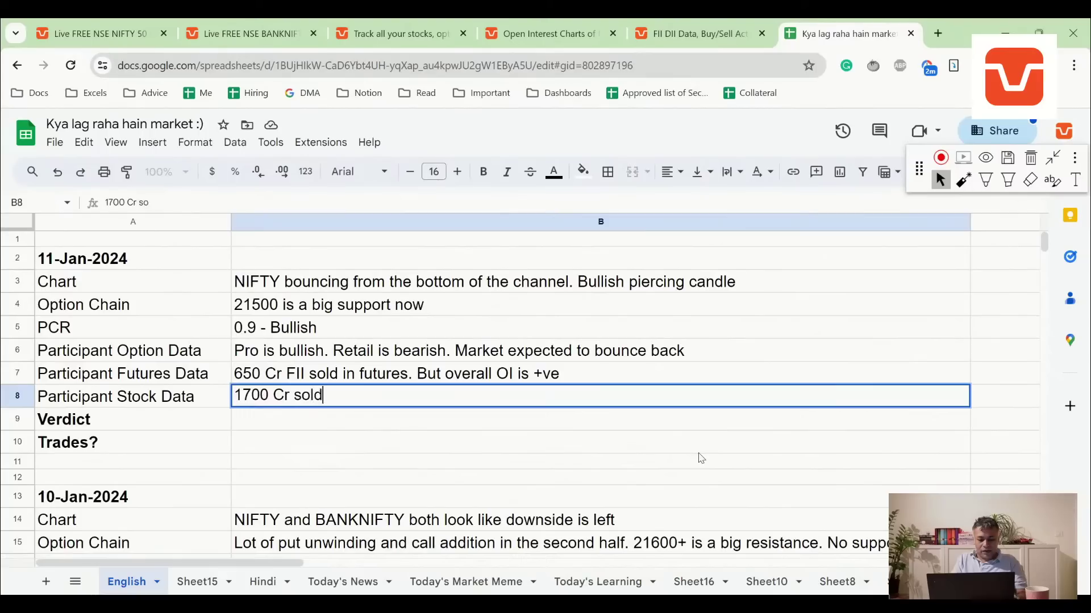
text( by FII)
key(Return)
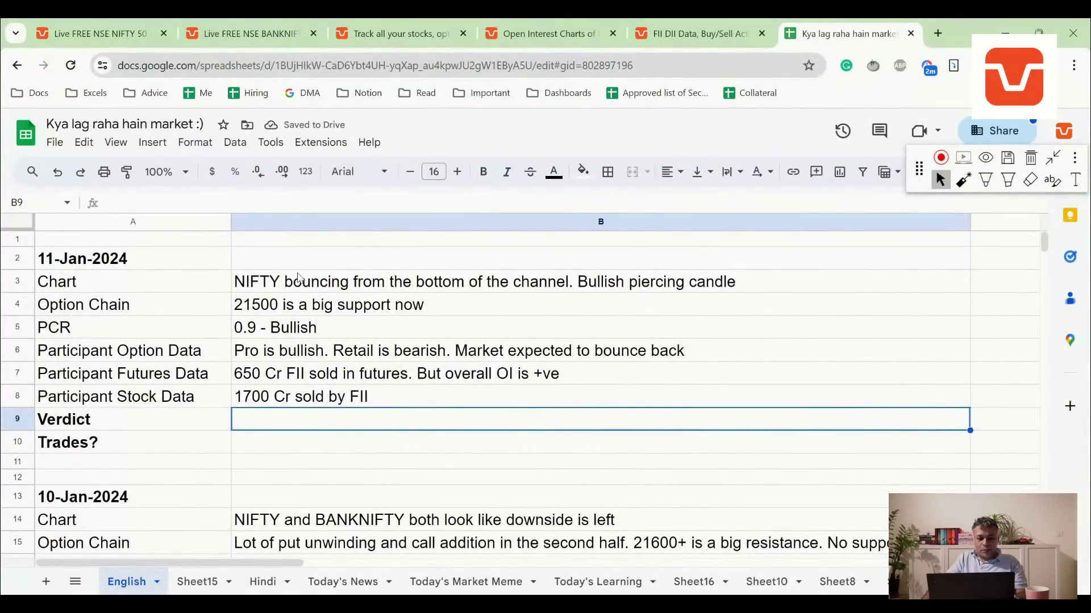
Reread the 11-Jan Chart, Option Chain, PCR and Participant Option notes, then view Sensibull's open interest charts.
click(293, 281)
click(289, 301)
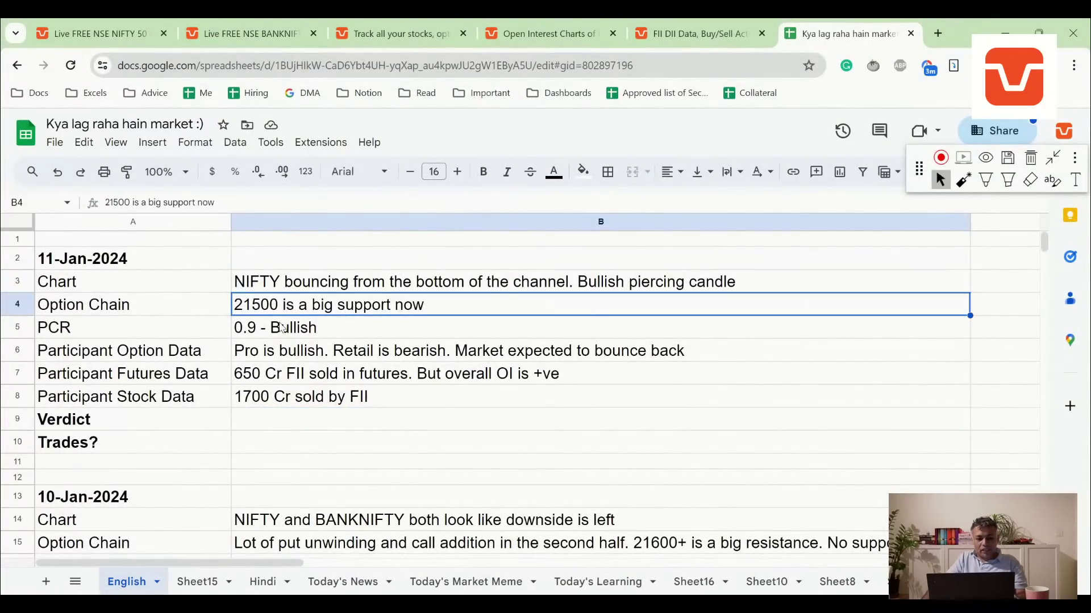
click(282, 331)
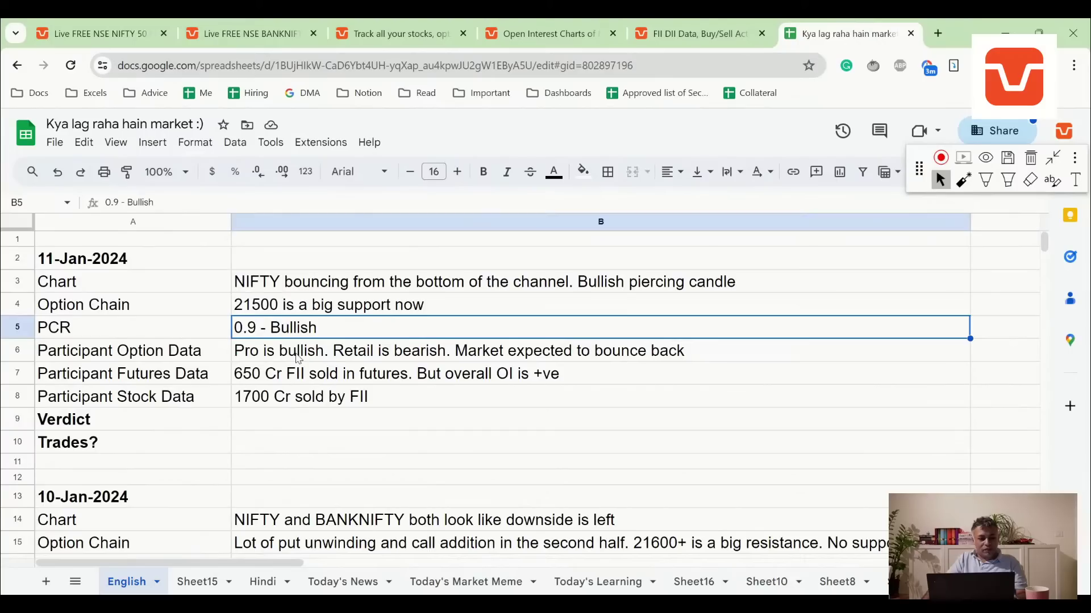
click(298, 358)
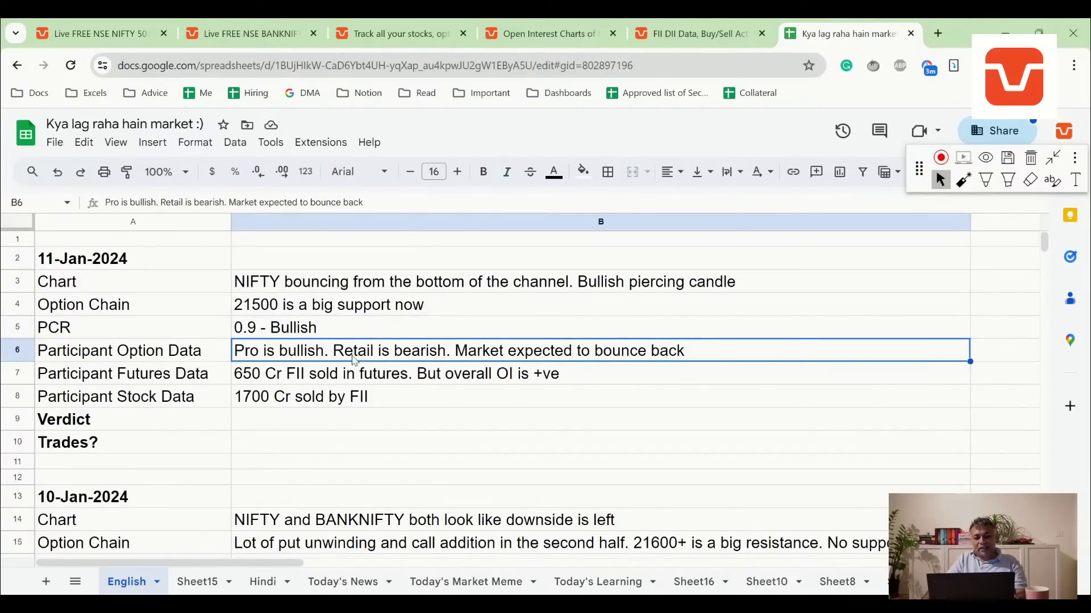
click(686, 32)
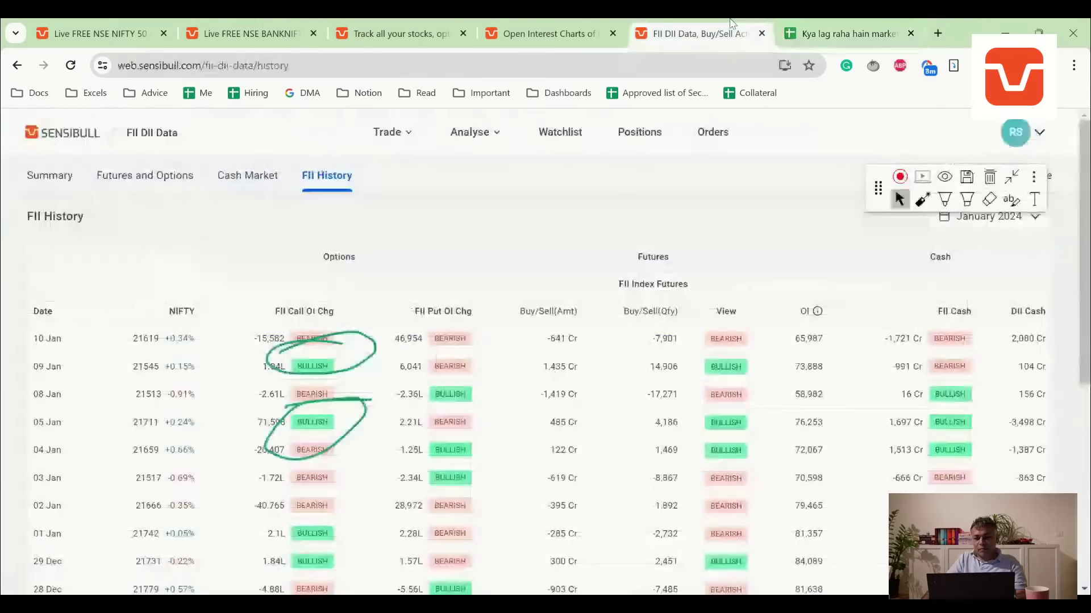
click(547, 33)
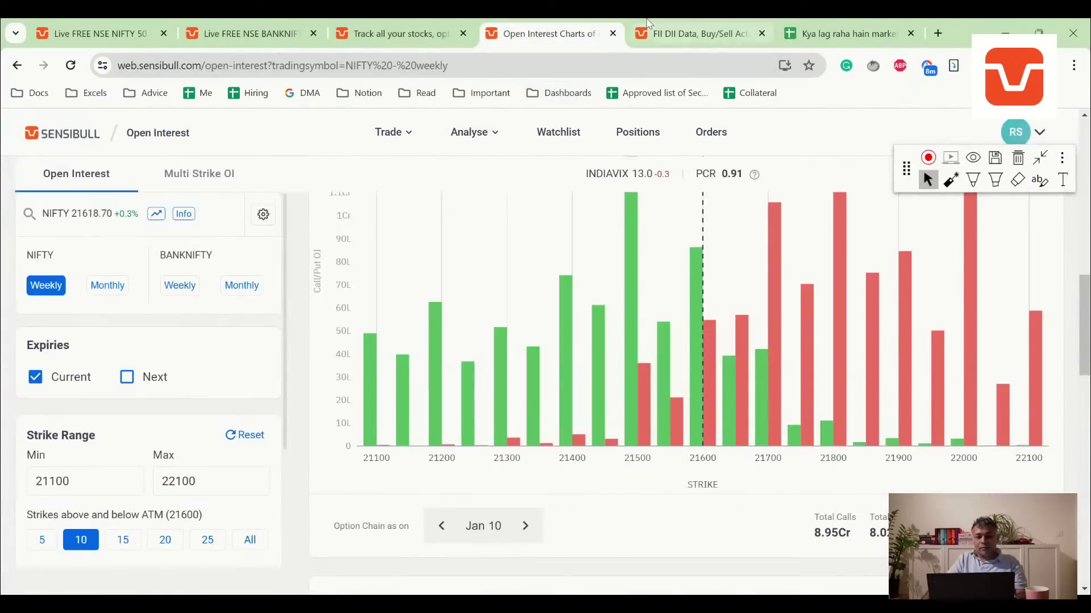
Navigate through Sensibull's menus to the FII DII Data page and reload it.
click(688, 33)
click(546, 33)
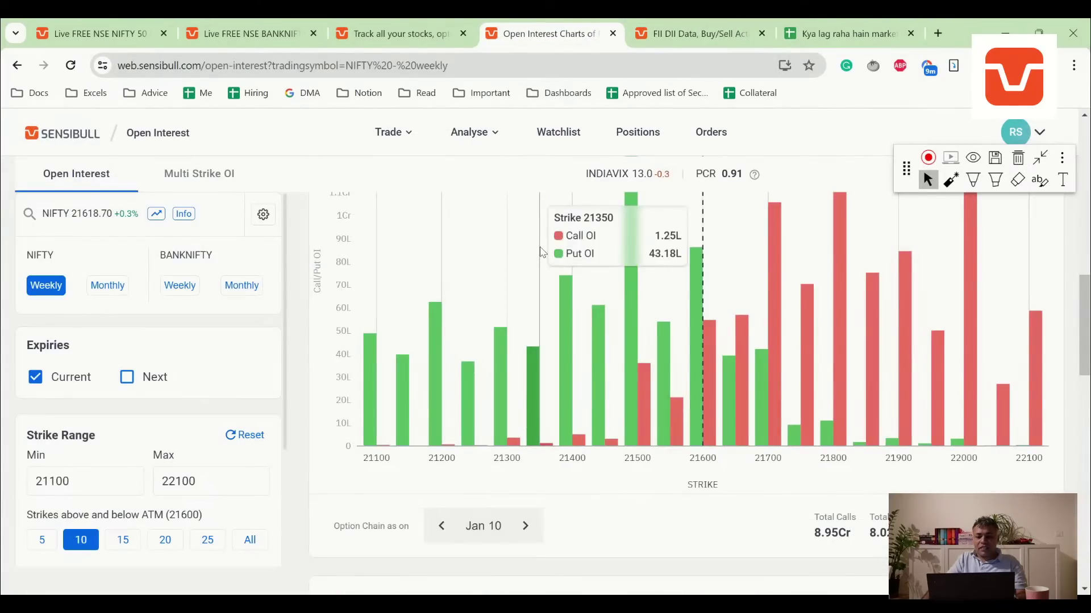
scroll(591, 282, up, 4)
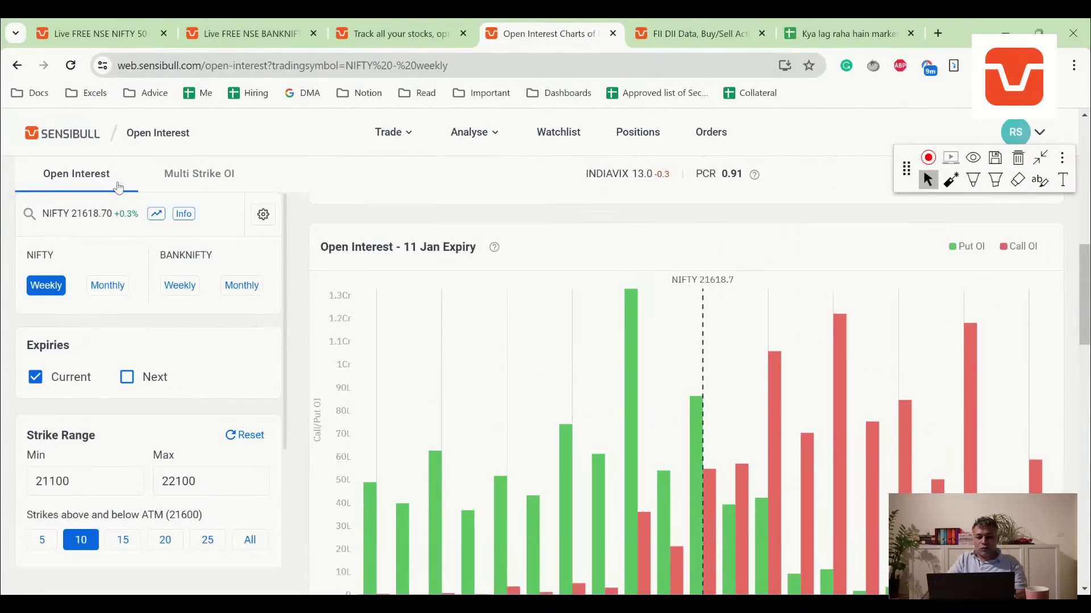
click(655, 140)
click(557, 134)
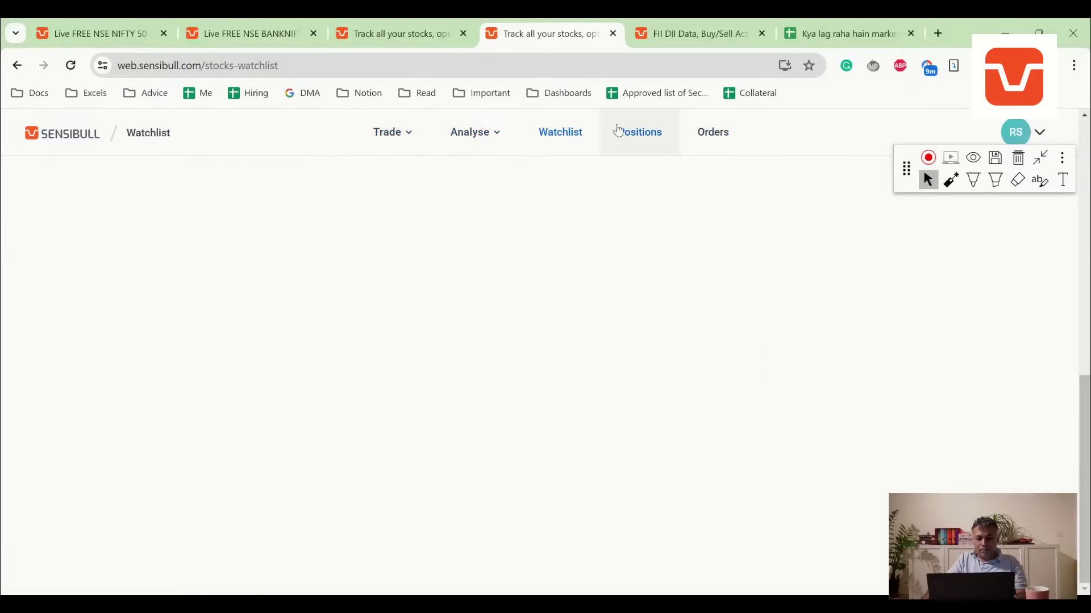
mouse_move(475, 132)
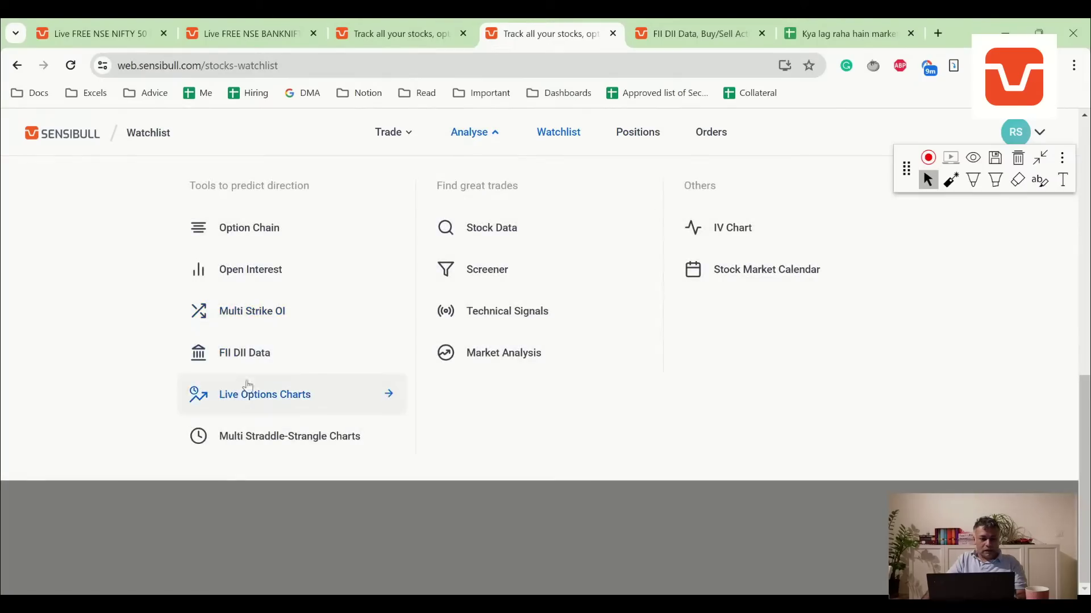
click(245, 352)
click(451, 66)
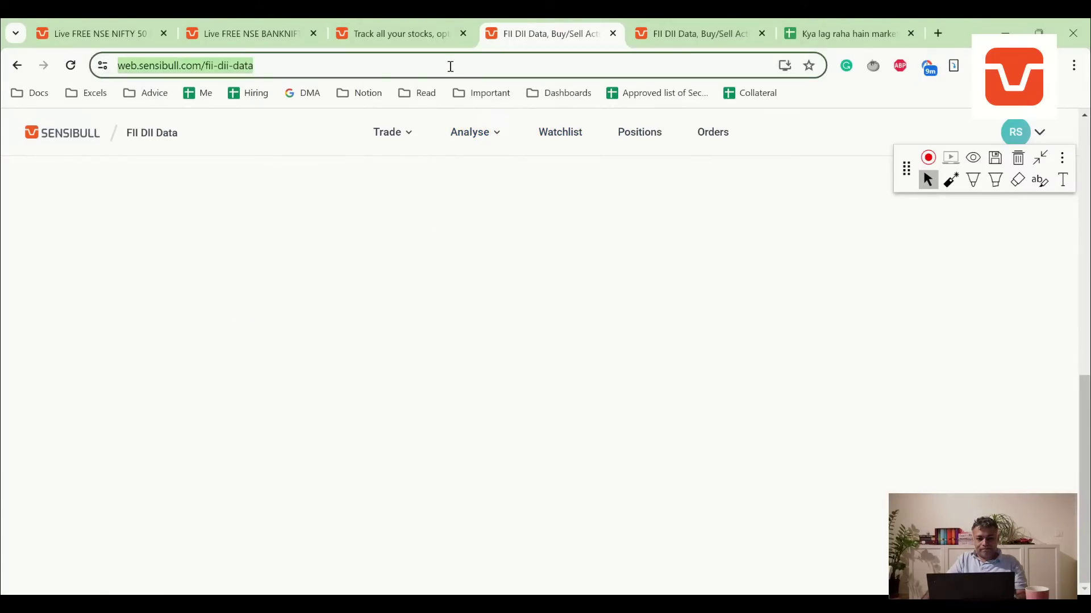
key(Return)
Open FII History's Futures and Options view and scroll through the daily FII index options chart.
click(676, 34)
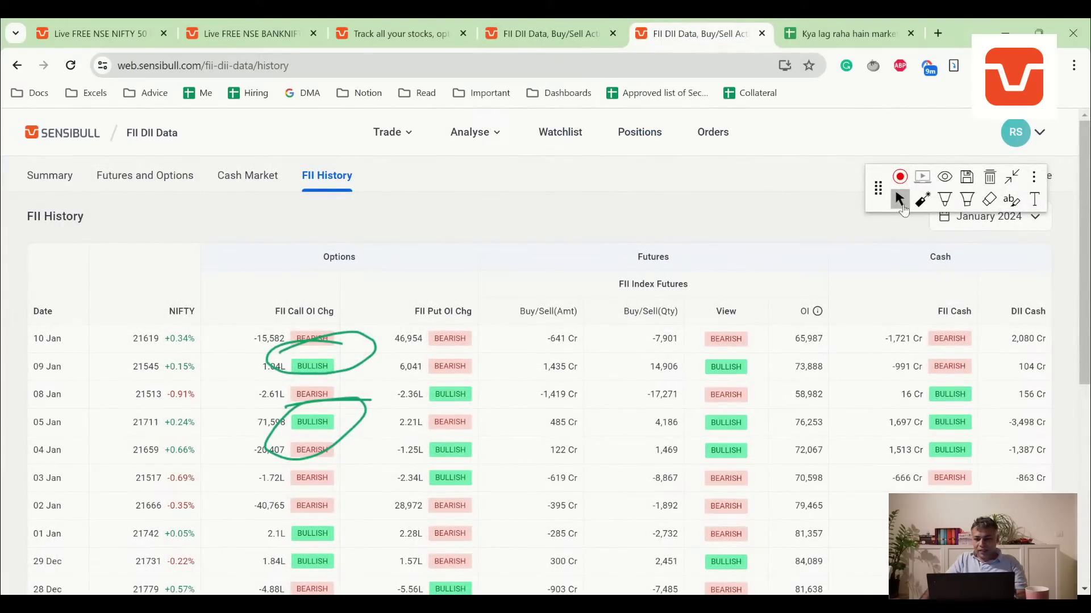
click(103, 189)
scroll(813, 394, down, 8)
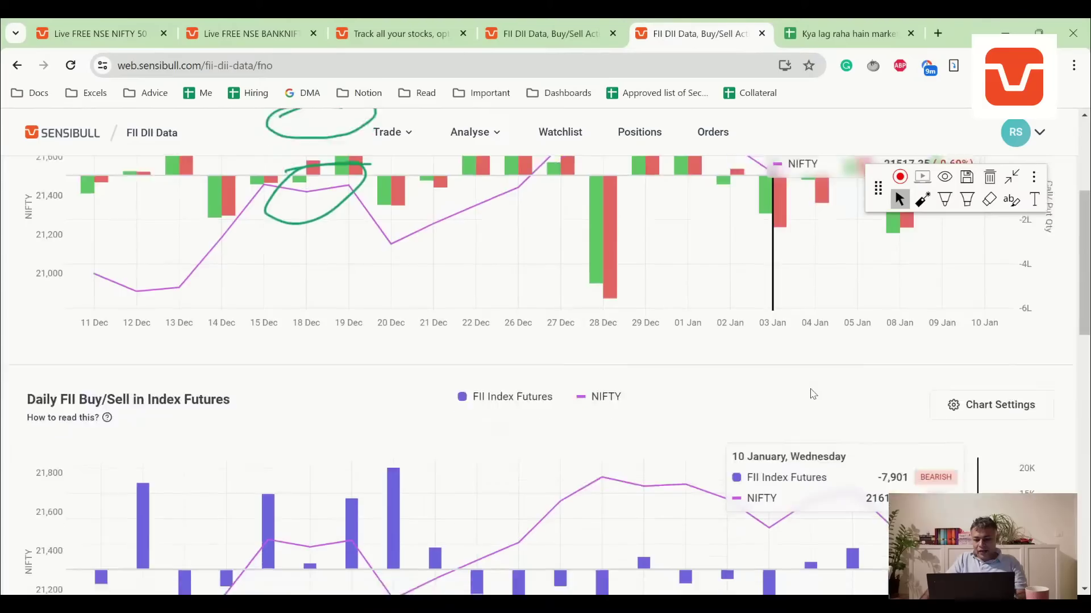
scroll(813, 394, down, 6)
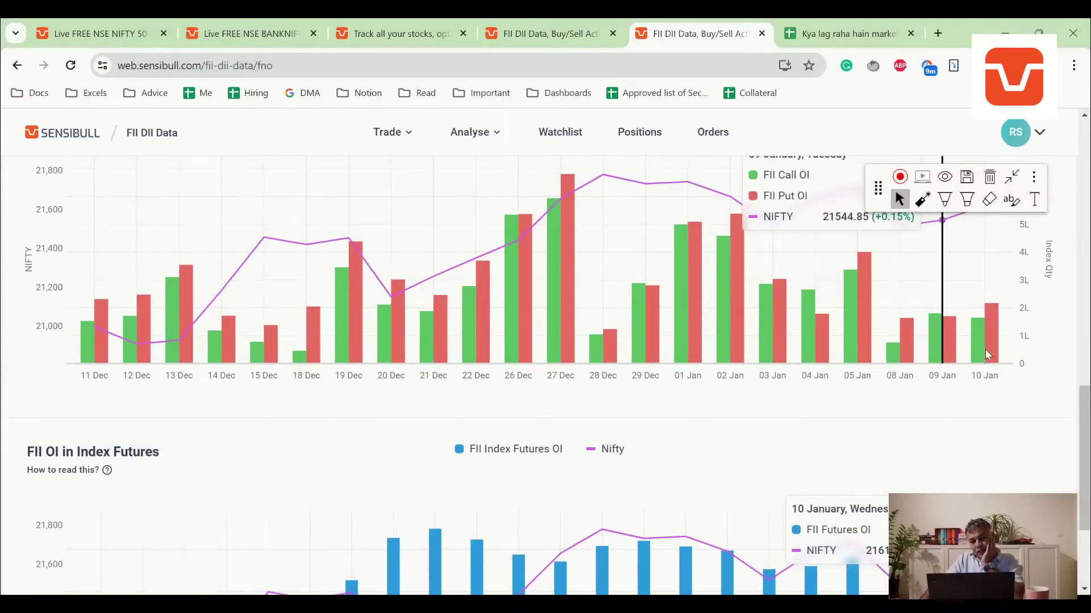
scroll(992, 345, up, 3)
scroll(991, 347, down, 5)
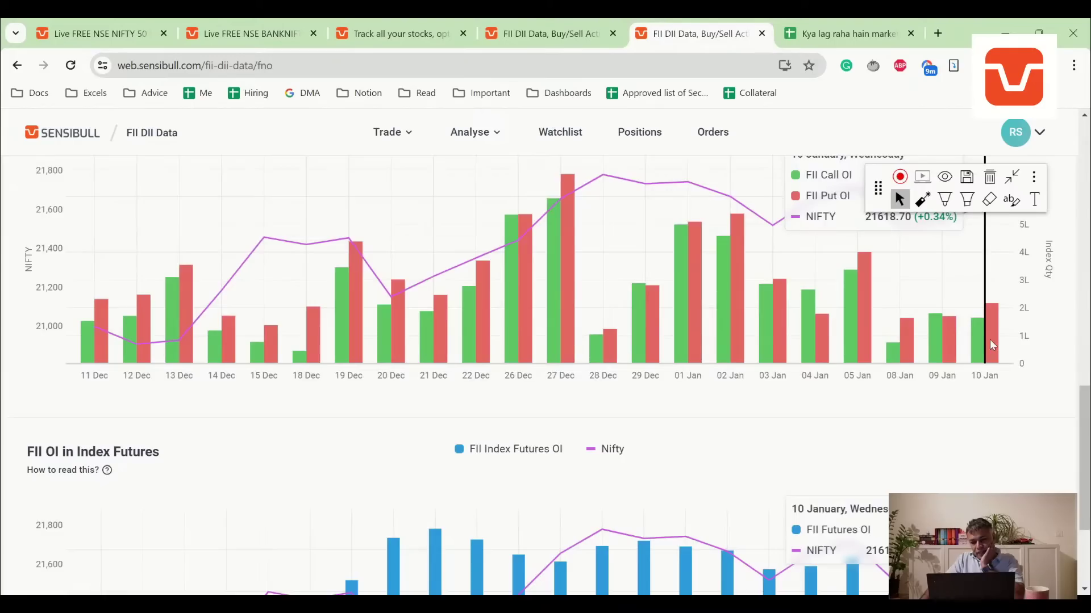
scroll(150, 179, up, 7)
scroll(149, 179, up, 13)
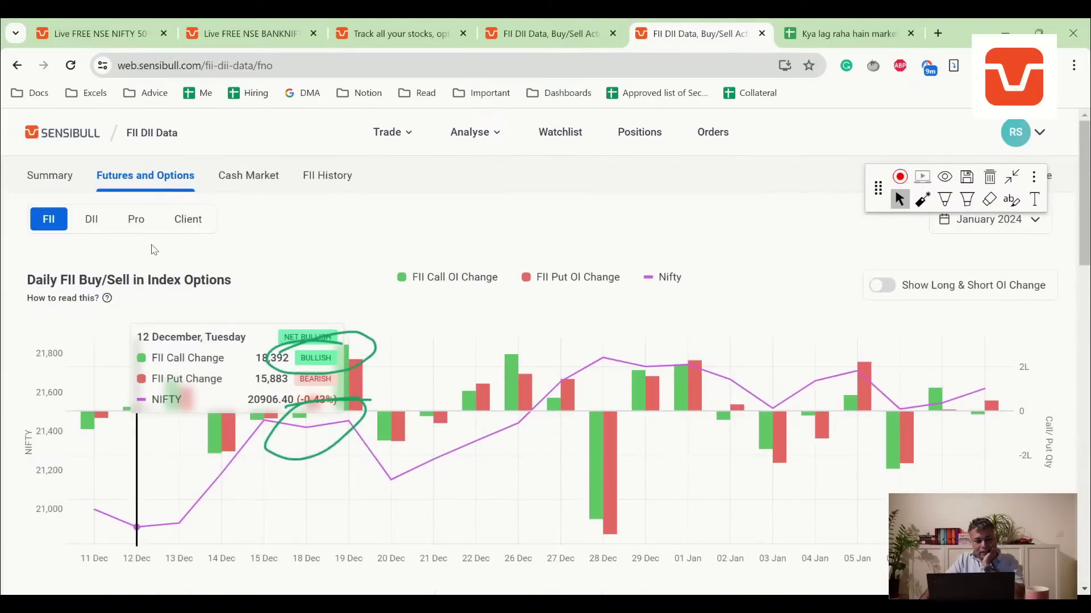
Show the Client participant's open-interest charts and scroll through them.
click(188, 216)
scroll(597, 367, down, 3)
scroll(598, 367, down, 8)
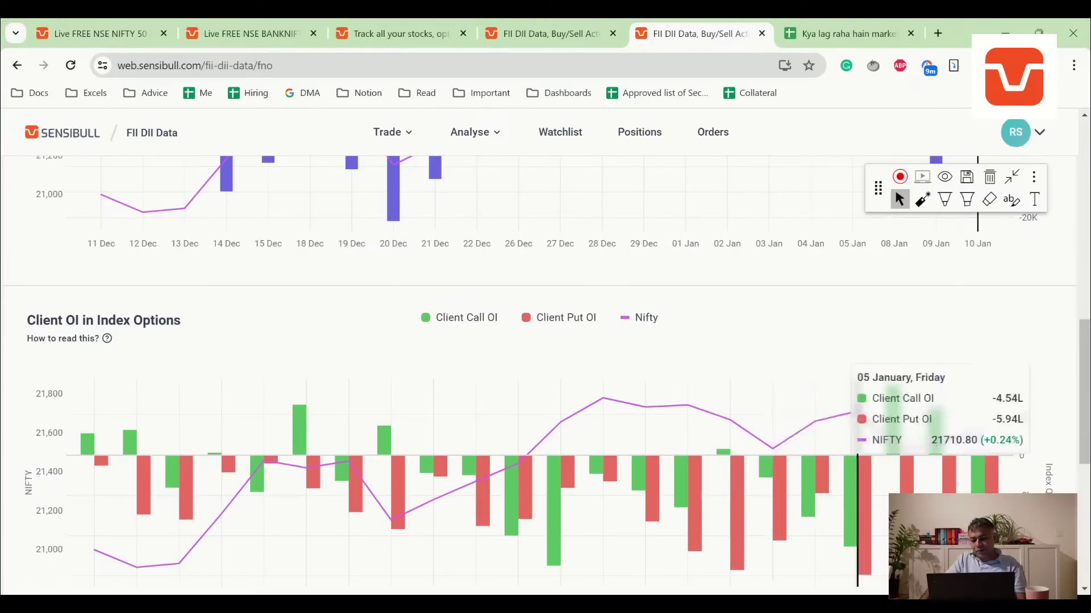
scroll(1001, 478, down, 3)
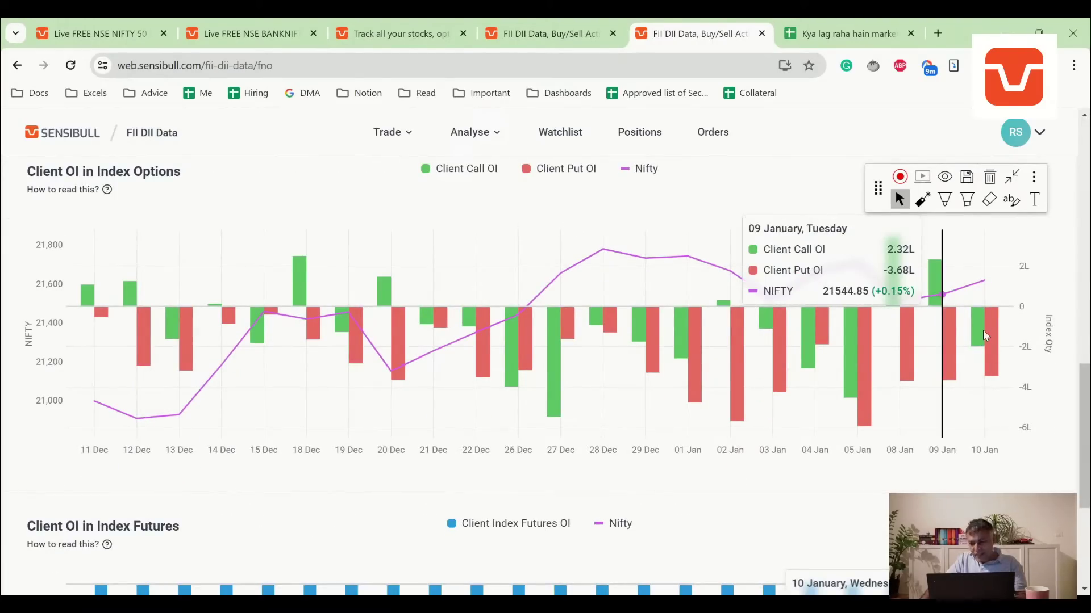
scroll(960, 323, up, 1)
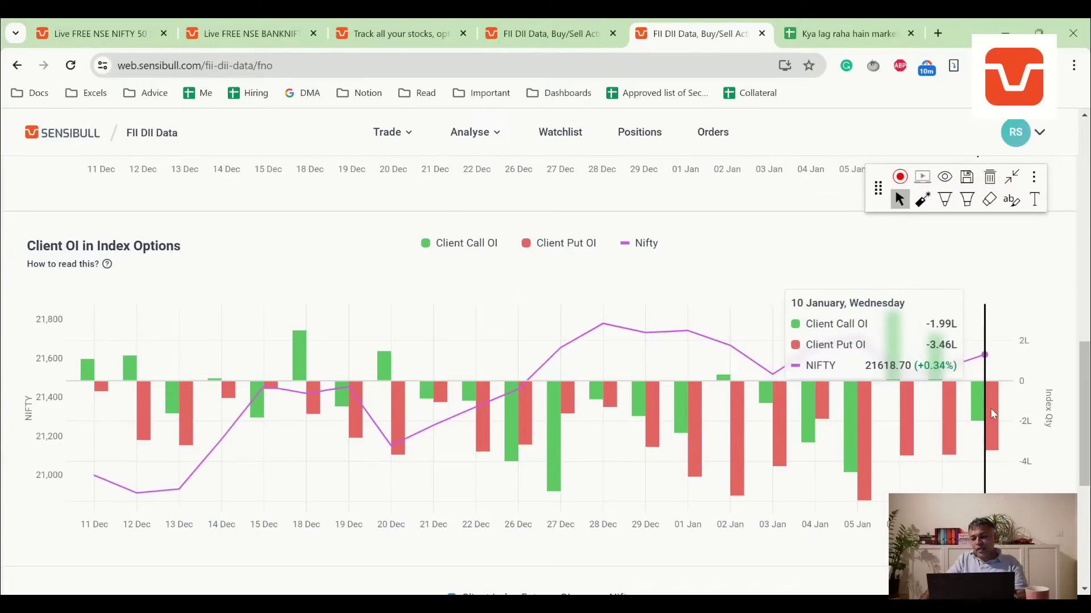
Open the 10 Jan 2024 summary and split Client index options into calls (-4.31L) and puts (21,812).
scroll(397, 255, up, 3)
mouse_move(392, 132)
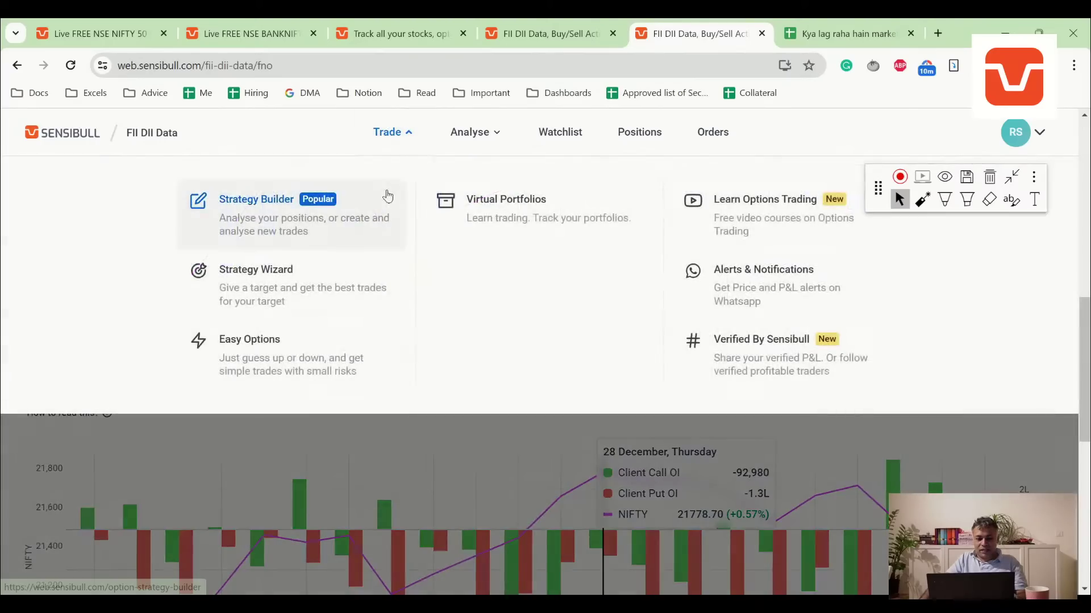
scroll(87, 189, up, 3)
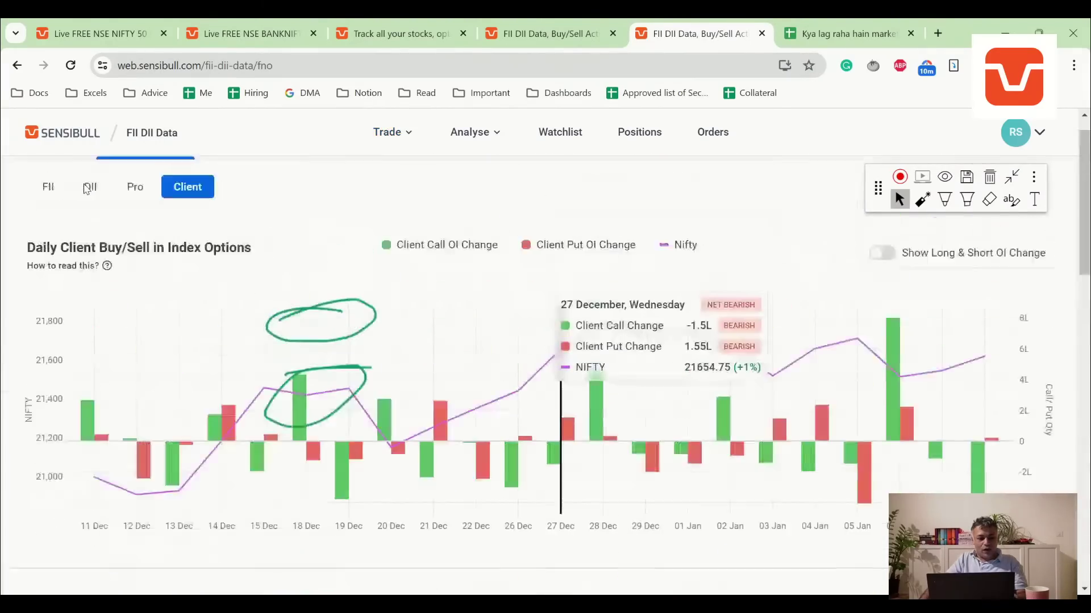
scroll(87, 189, up, 1)
click(53, 189)
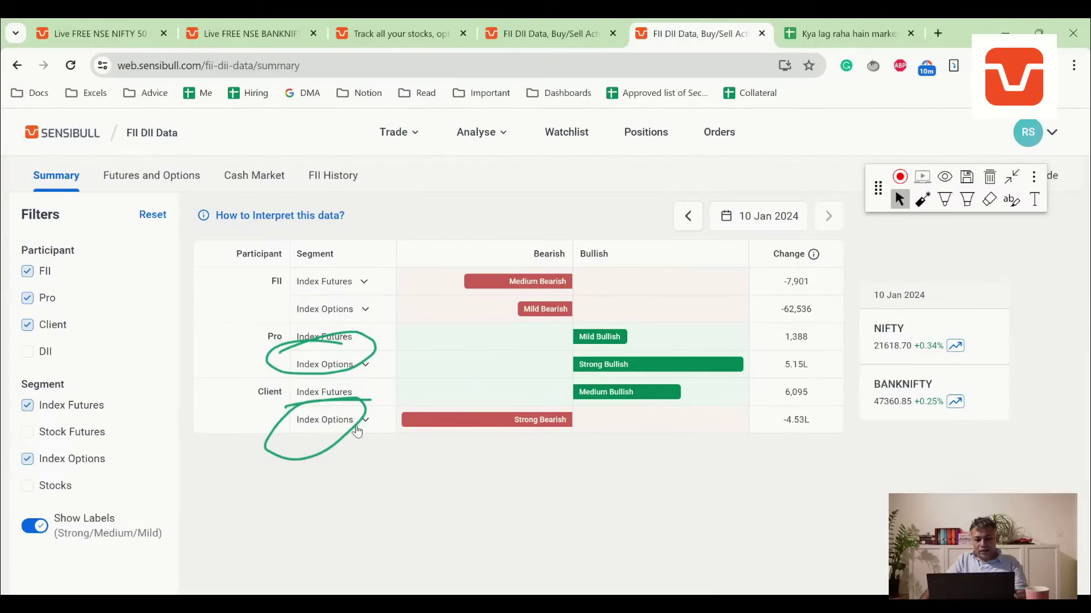
click(348, 425)
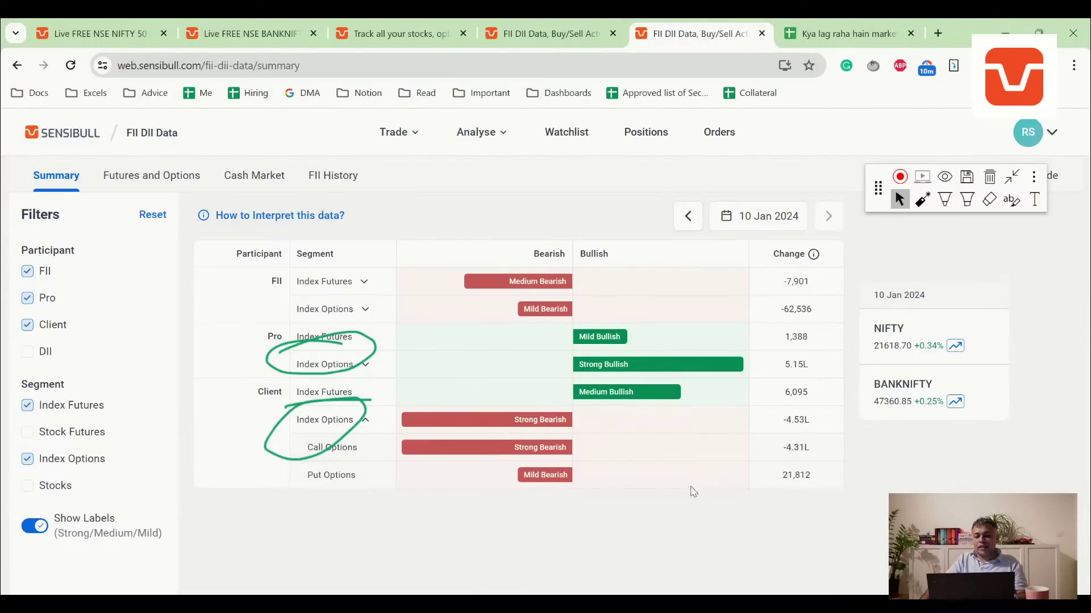
Enter the 11-Jan verdict 'Looks like we have a bounce. Market expected to resume uptrend'.
click(846, 33)
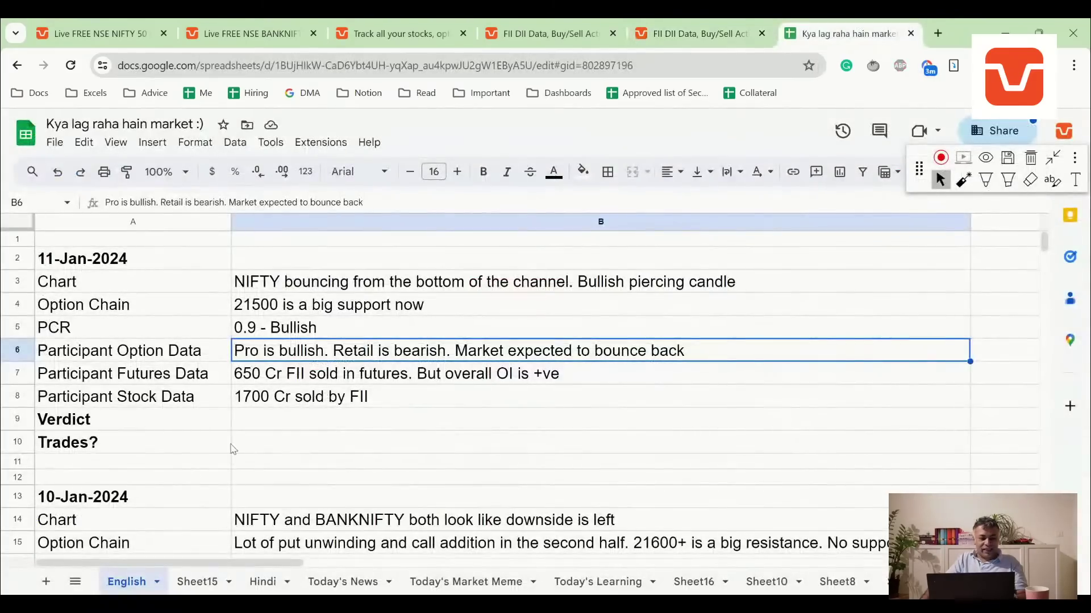
click(290, 421)
text(Looks l)
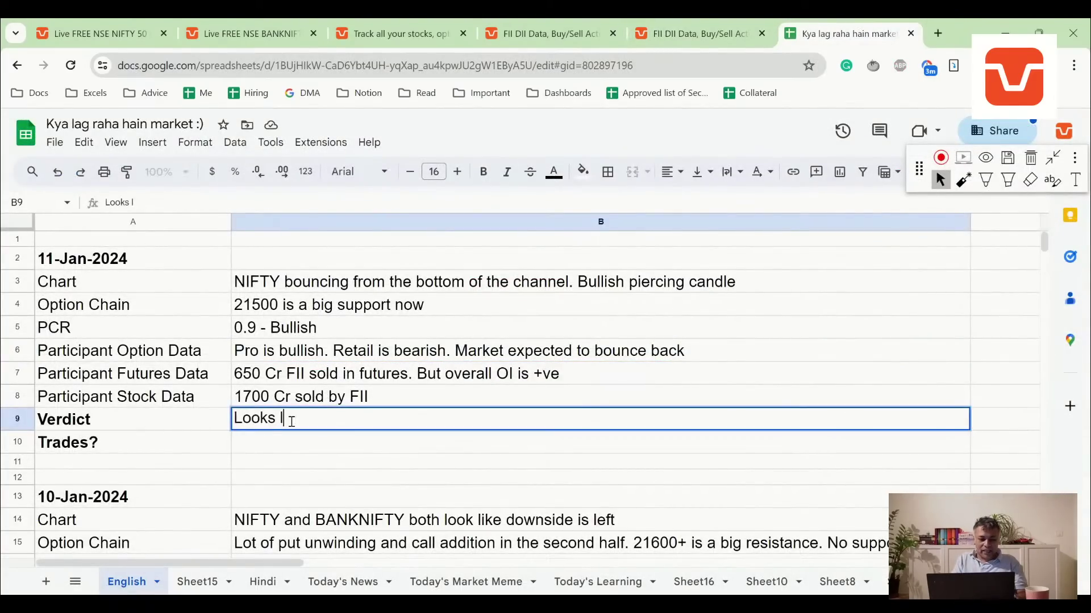
text(ike we )
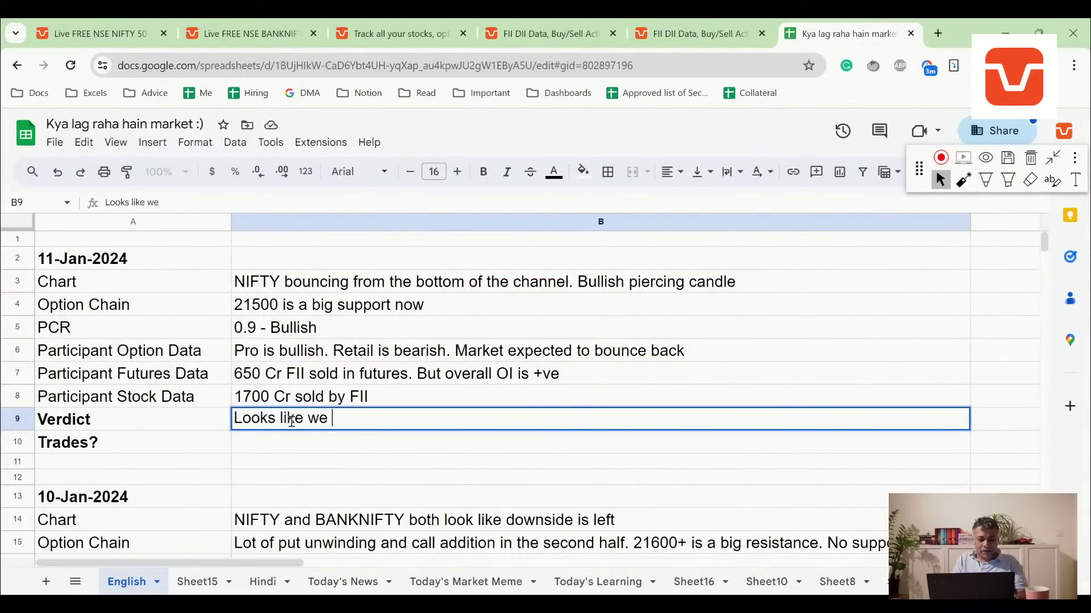
text(have a bounc)
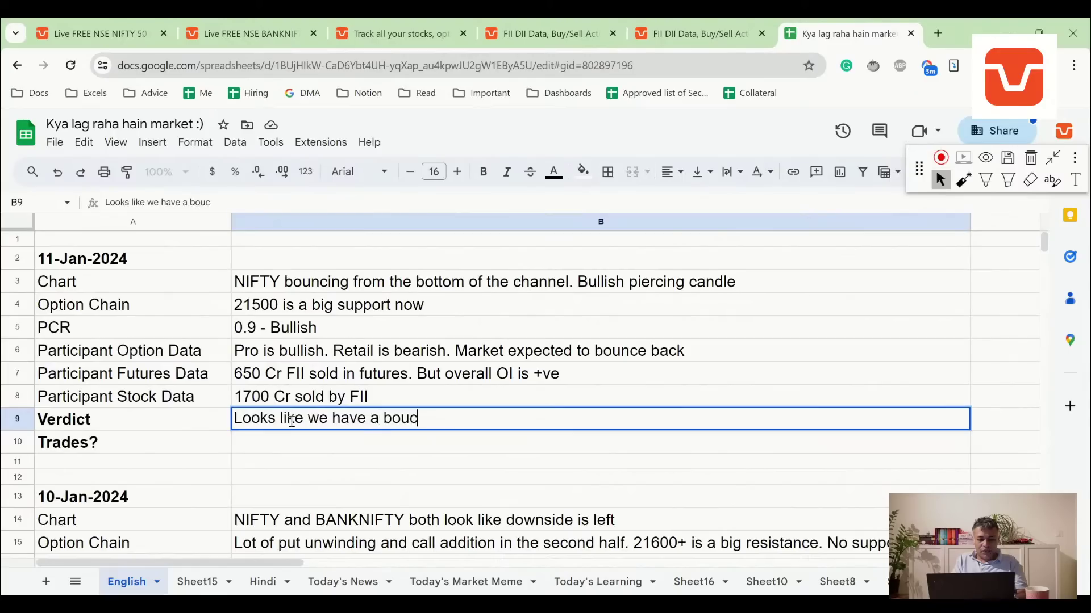
text(e. )
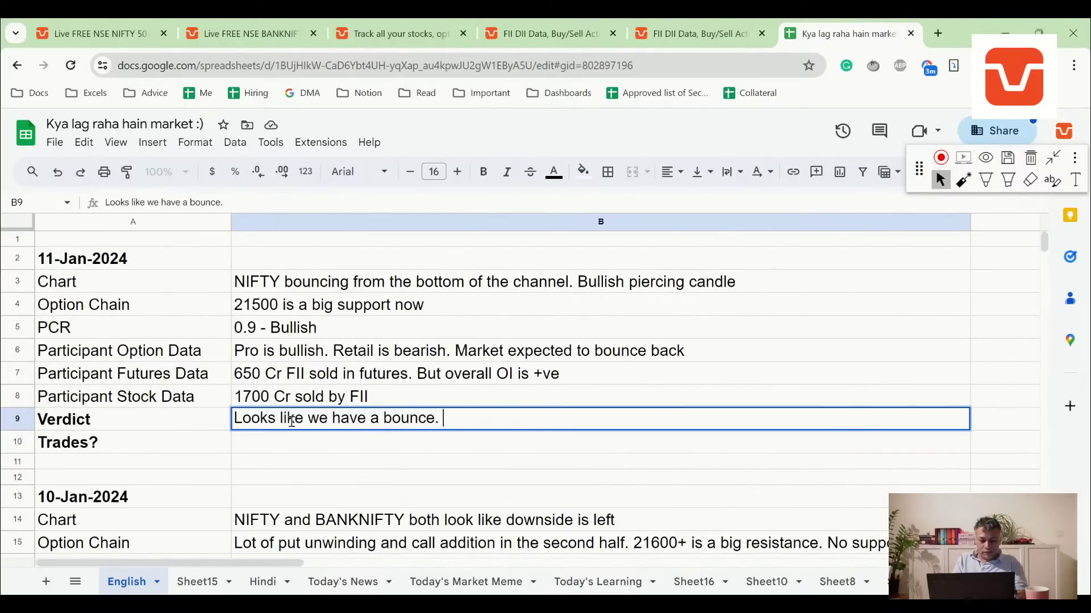
text(Market)
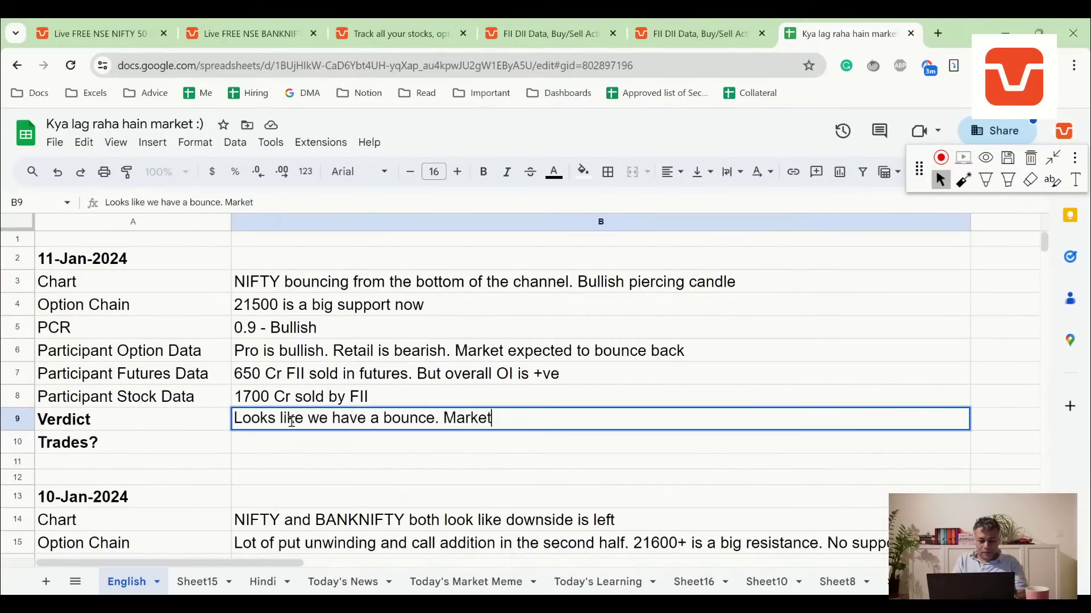
text( expected to )
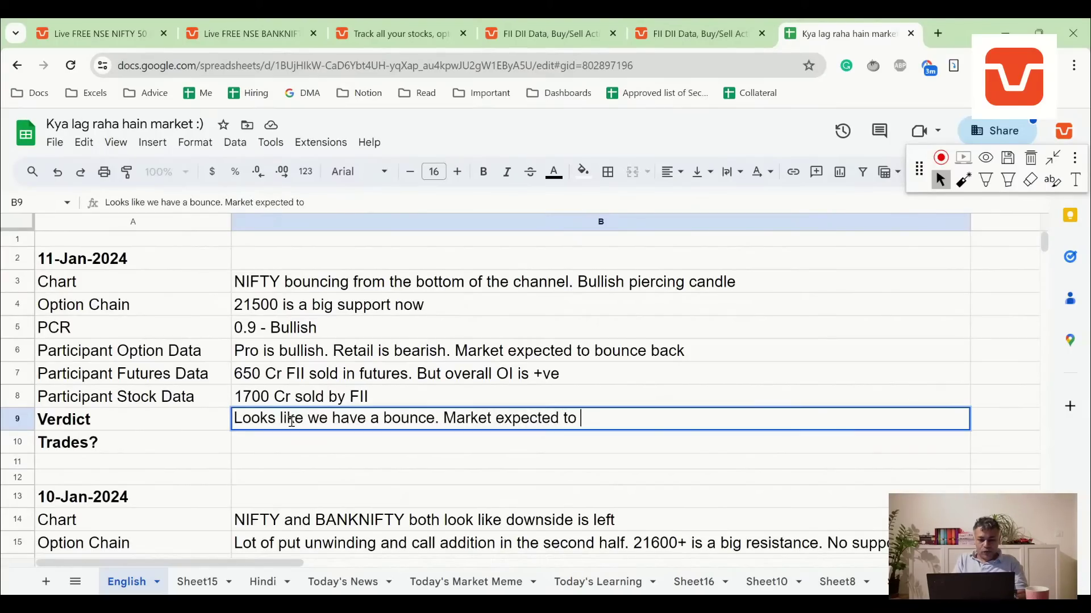
text(resume uptr)
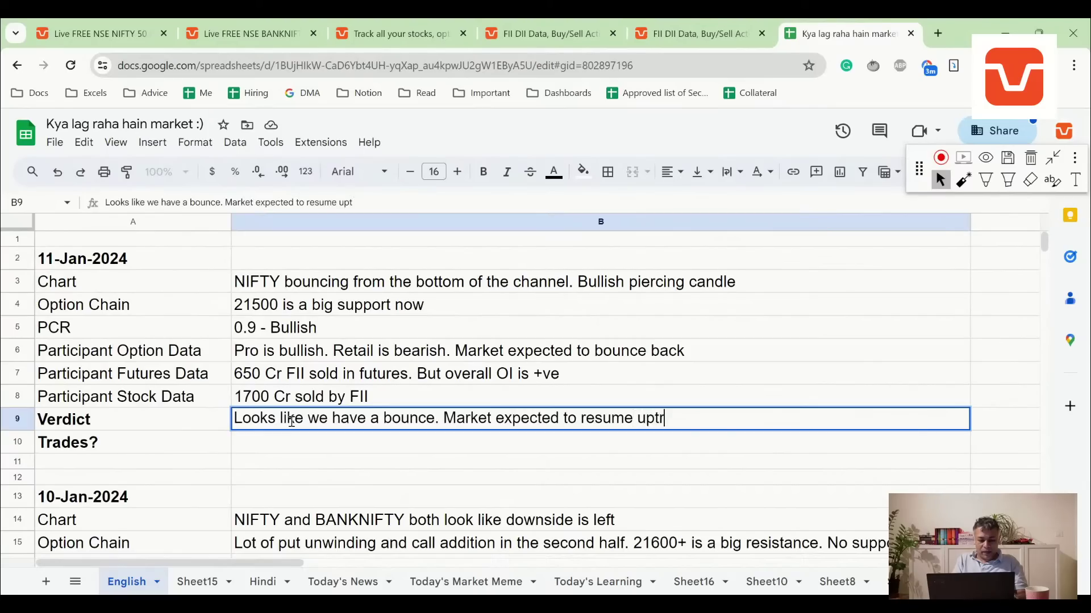
text(end)
key(Return)
Copy the 8-Jan trade idea into the 11-Jan Trades? cell.
scroll(293, 427, down, 10)
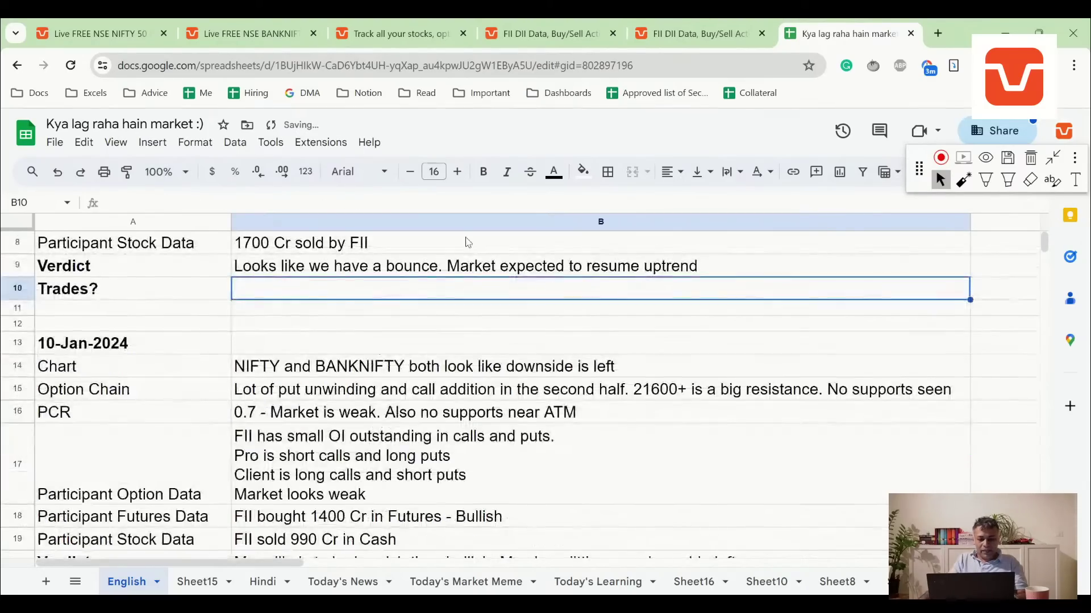
click(384, 338)
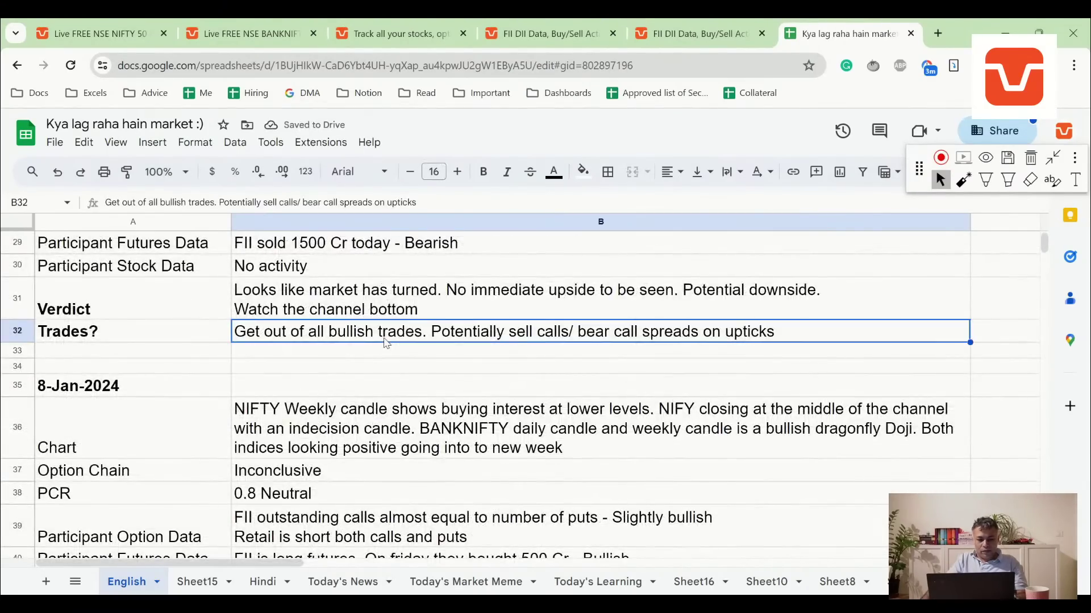
scroll(384, 337, down, 2)
click(349, 520)
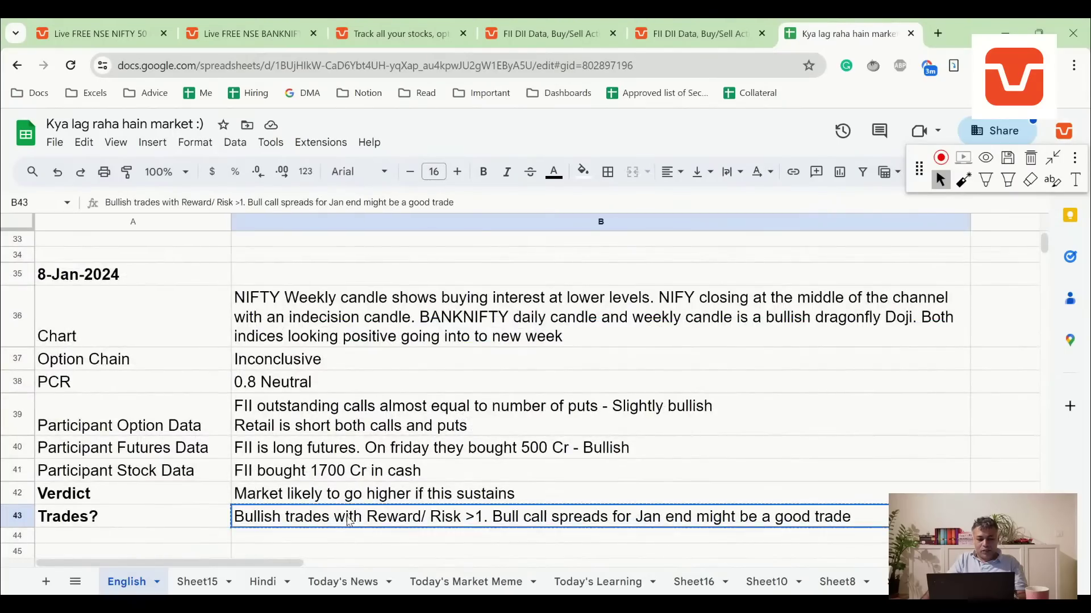
scroll(305, 386, up, 10)
click(304, 386)
text(Bullish trades with Reward/ Risk >1. Bull call spreads for Jan end might be a good trade)
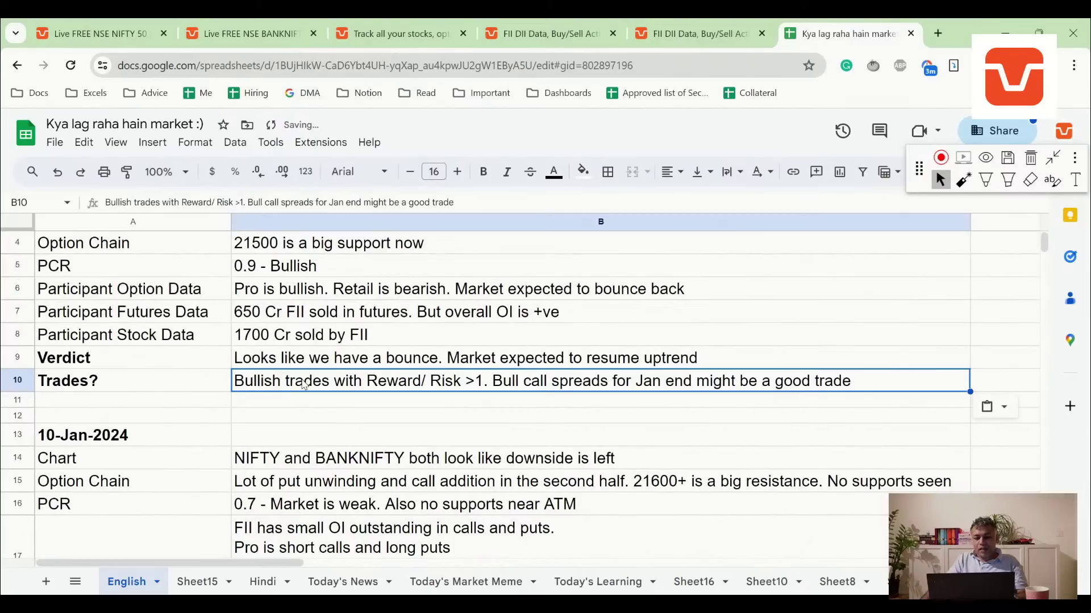
Add a new line 'BANKNIFTY less certain' to the 11-Jan chart note.
scroll(304, 386, up, 1)
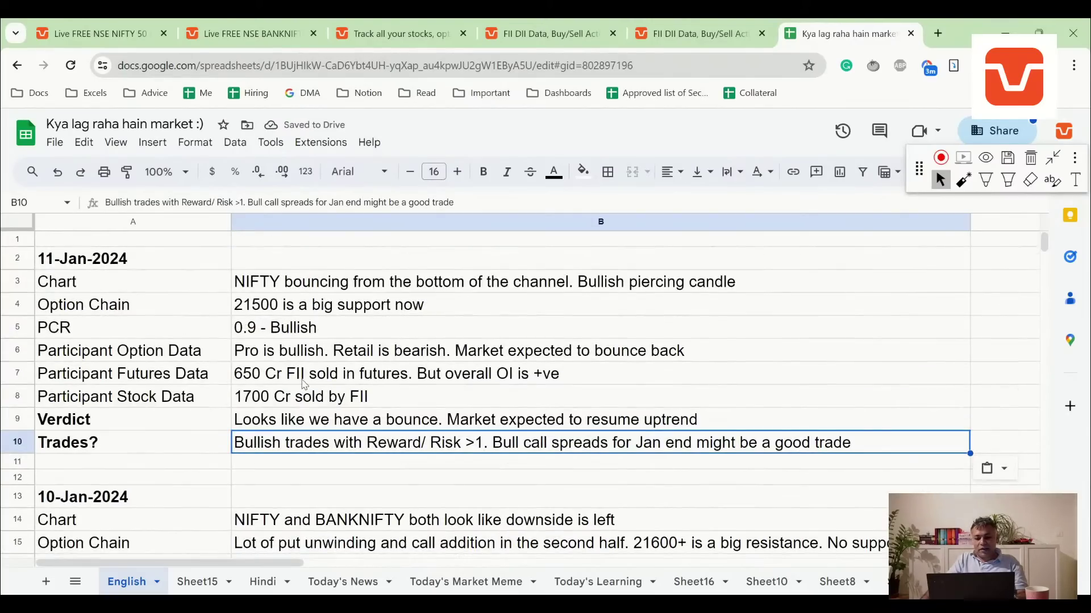
click(334, 282)
double_click(333, 281)
key(alt+Return)
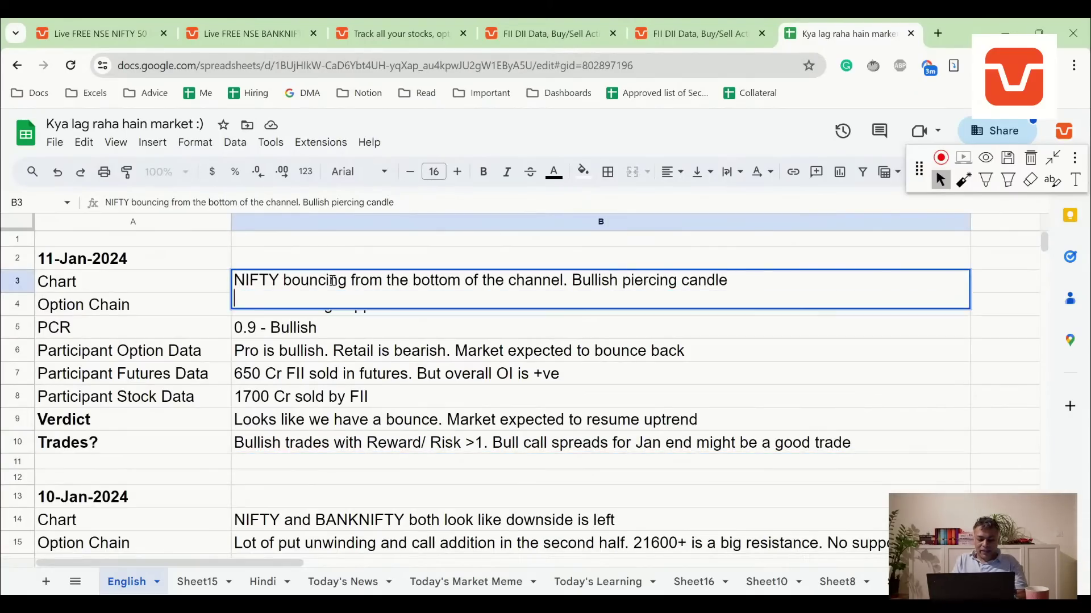
text(BANKNIFTY less cert)
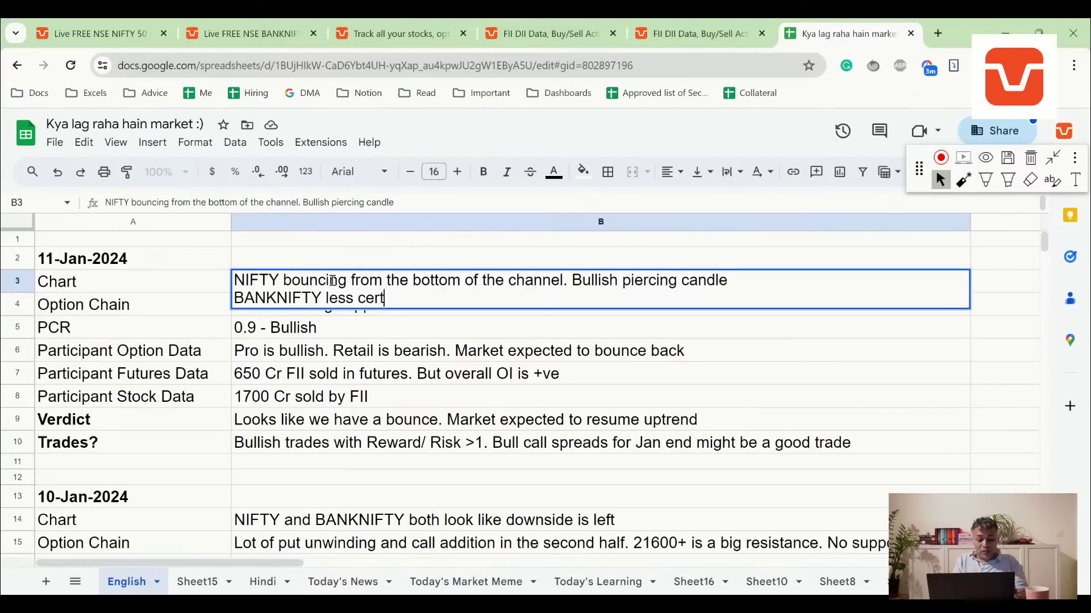
text(ain)
key(Return)
On the compressed BANKNIFTY daily chart, draw a parallel channel from the December 2022 high to near 50000.
click(93, 22)
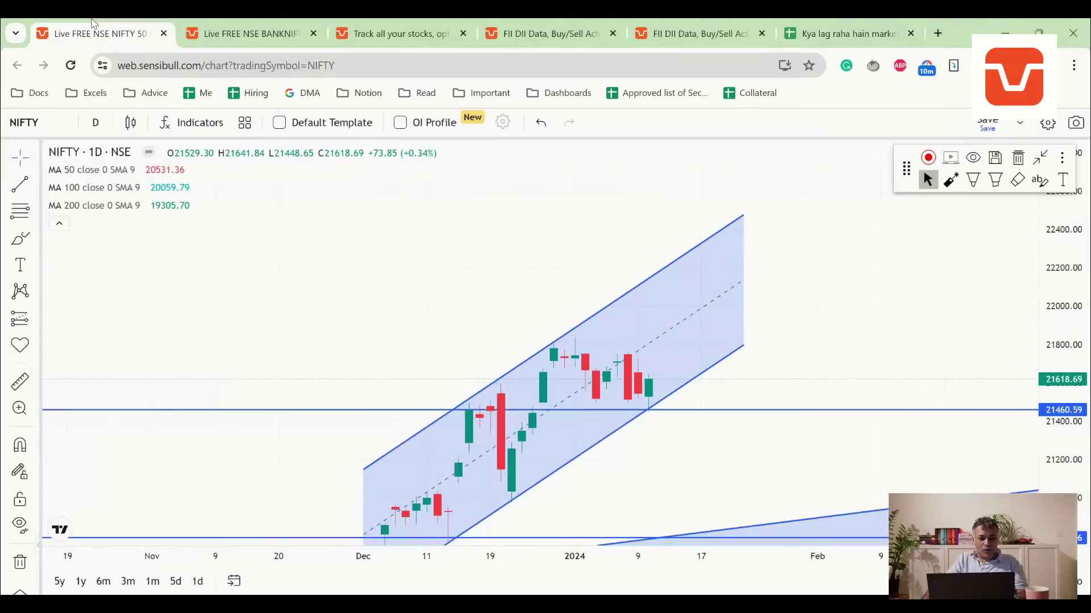
click(219, 26)
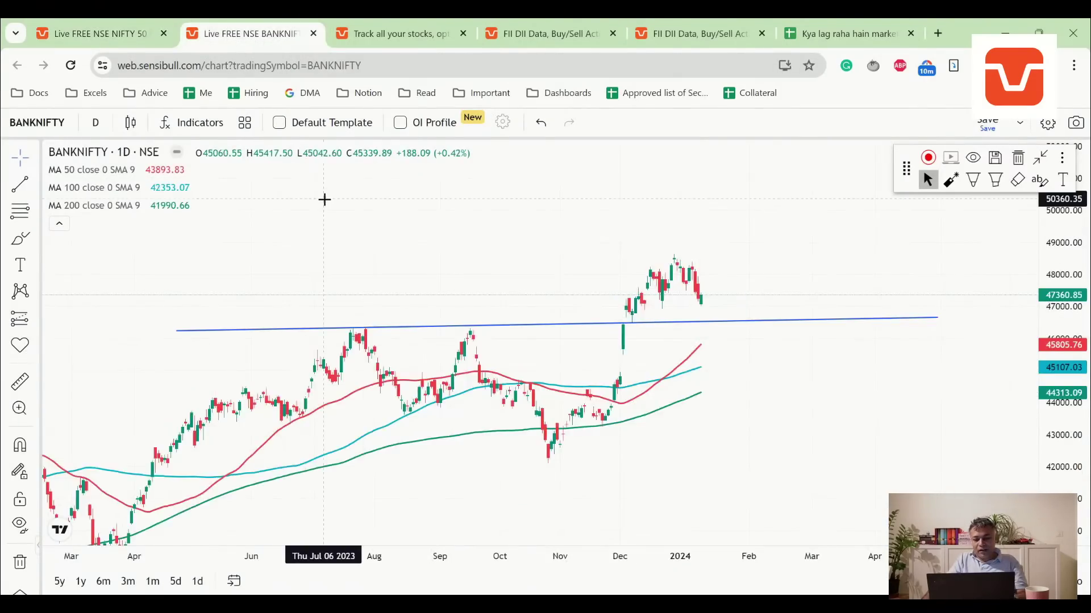
scroll(324, 200, up, 5)
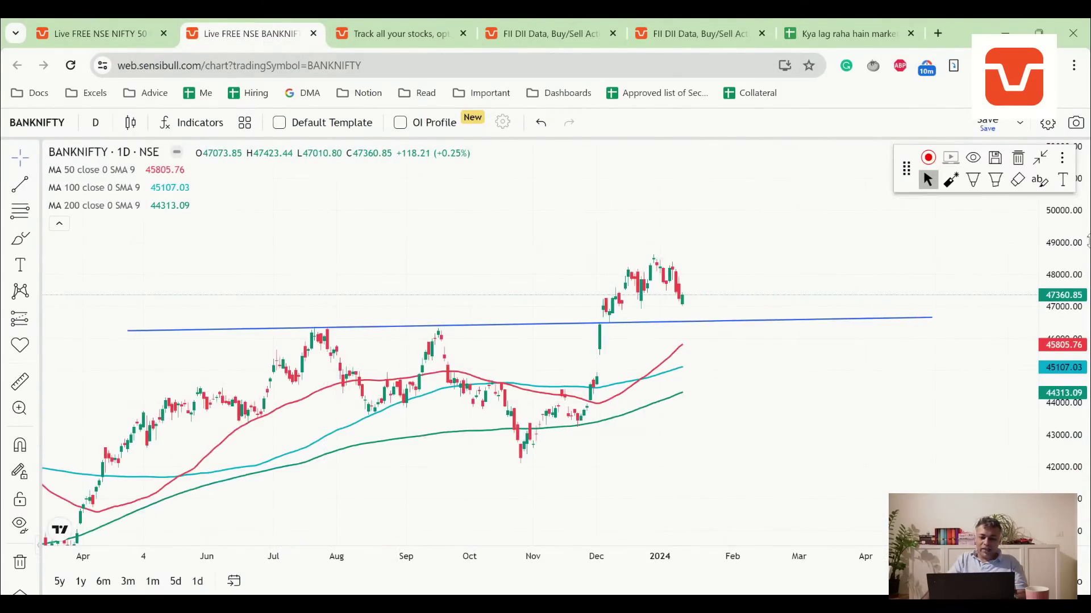
drag(1065, 240, 1066, 266)
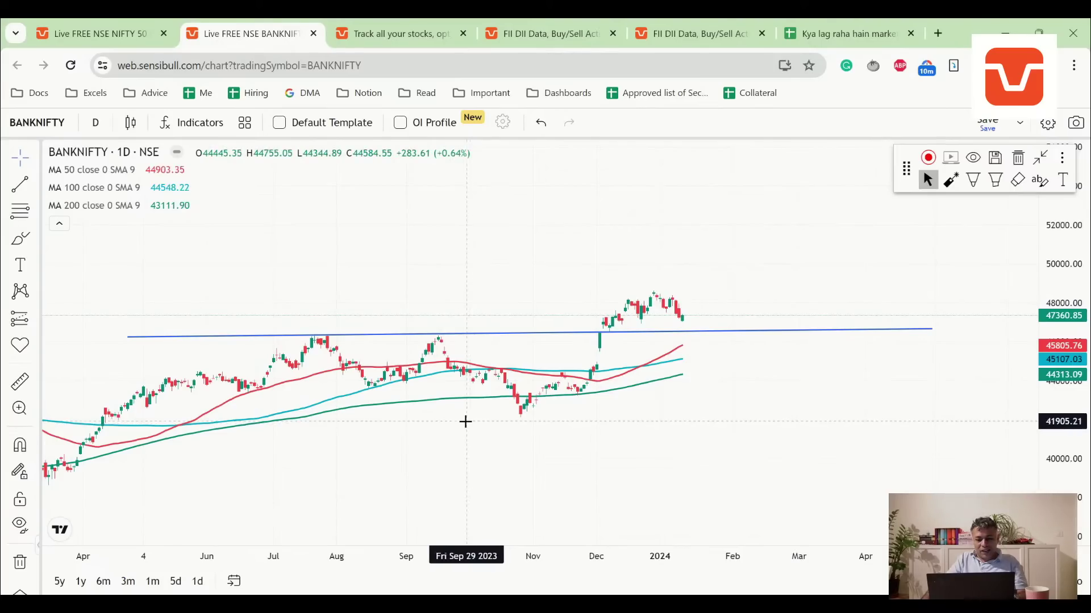
click(36, 186)
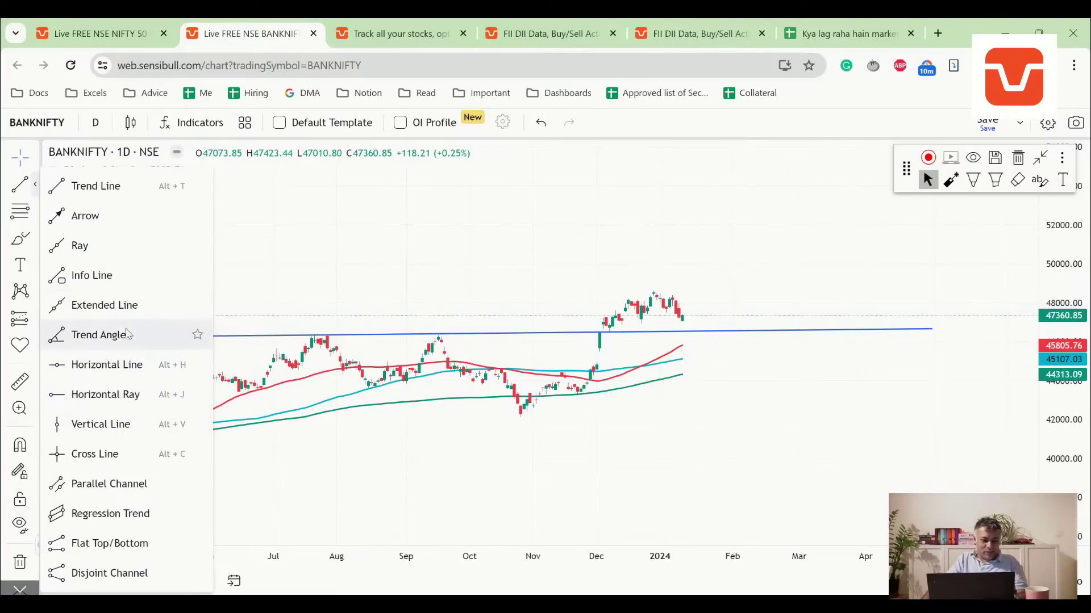
click(109, 484)
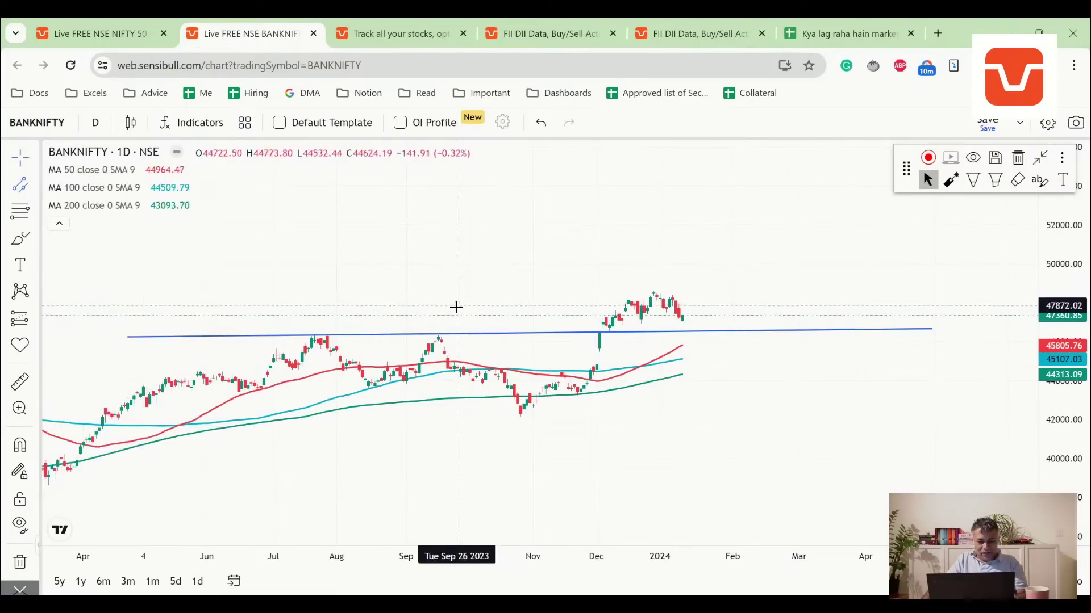
scroll(322, 334, down, 5)
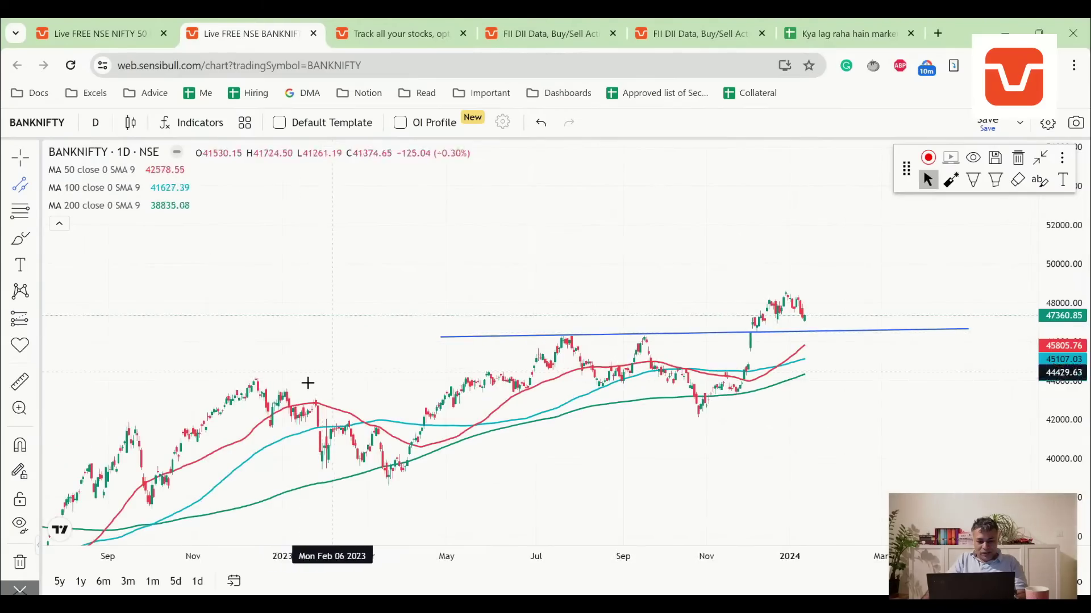
click(255, 377)
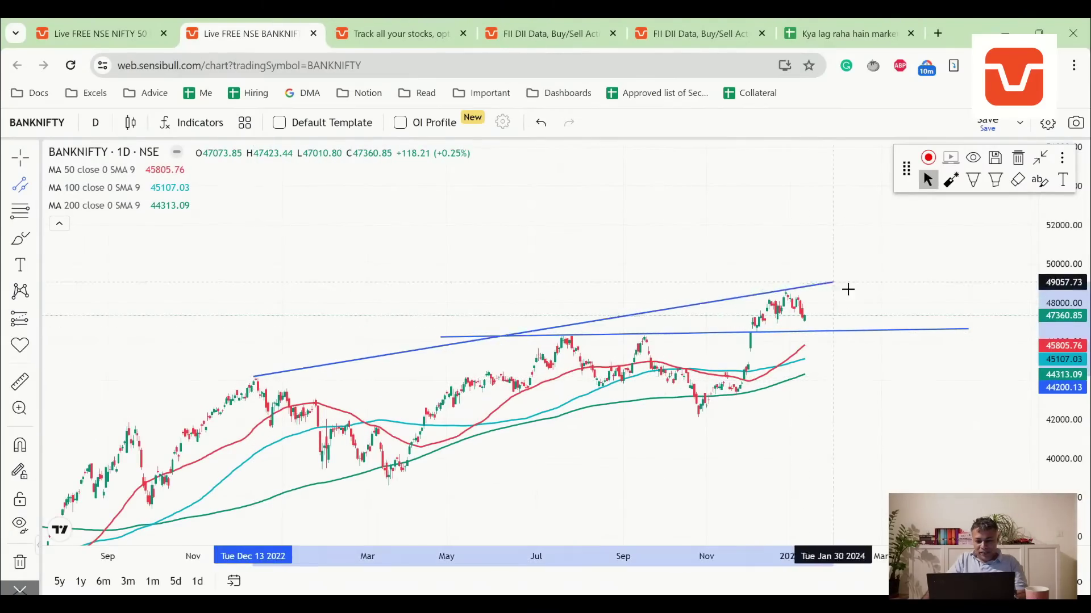
click(947, 265)
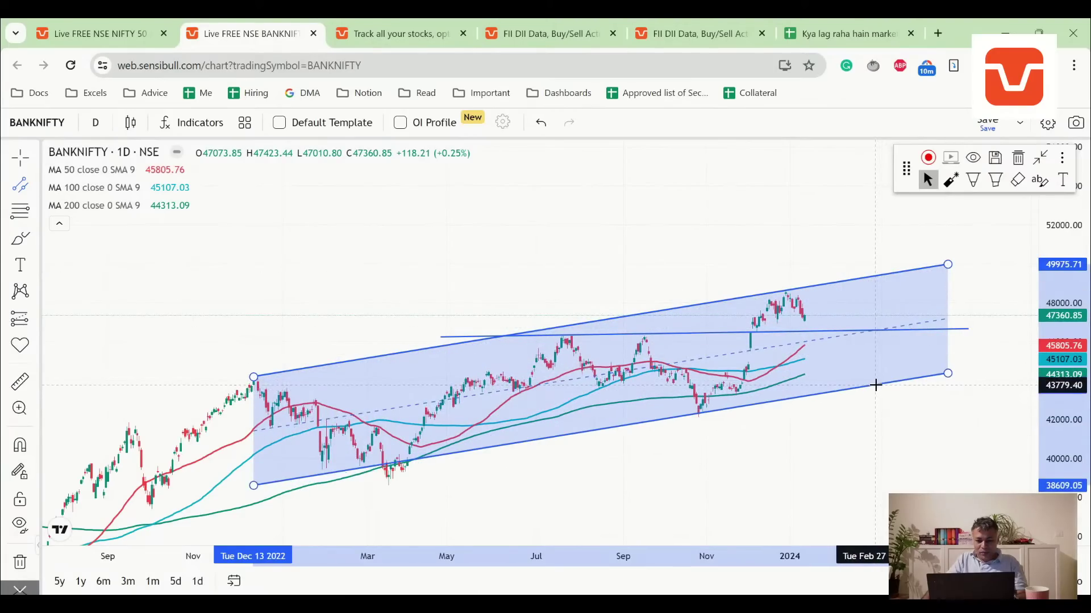
click(875, 405)
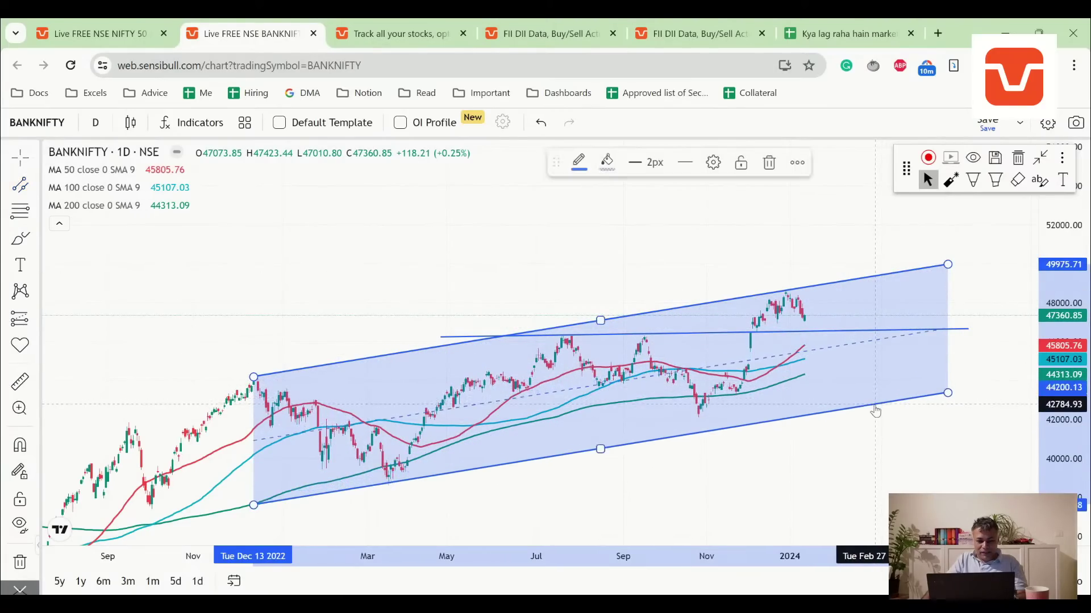
Adjust the channel's handles so it starts late Dec 2022 and reaches about 50434.69.
drag(254, 377, 327, 381)
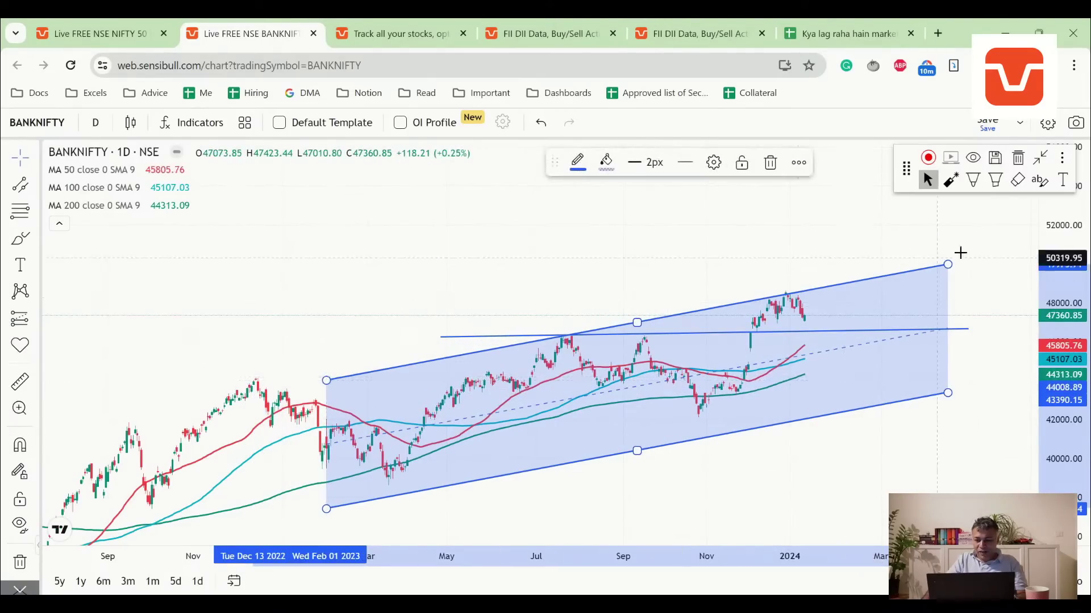
drag(949, 264, 952, 261)
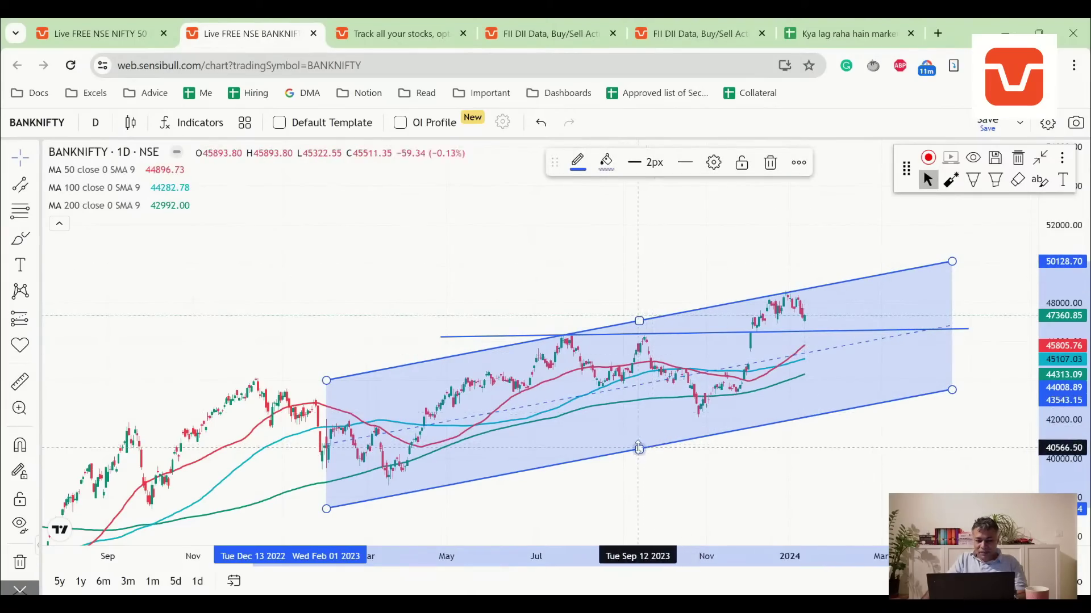
drag(638, 449, 637, 428)
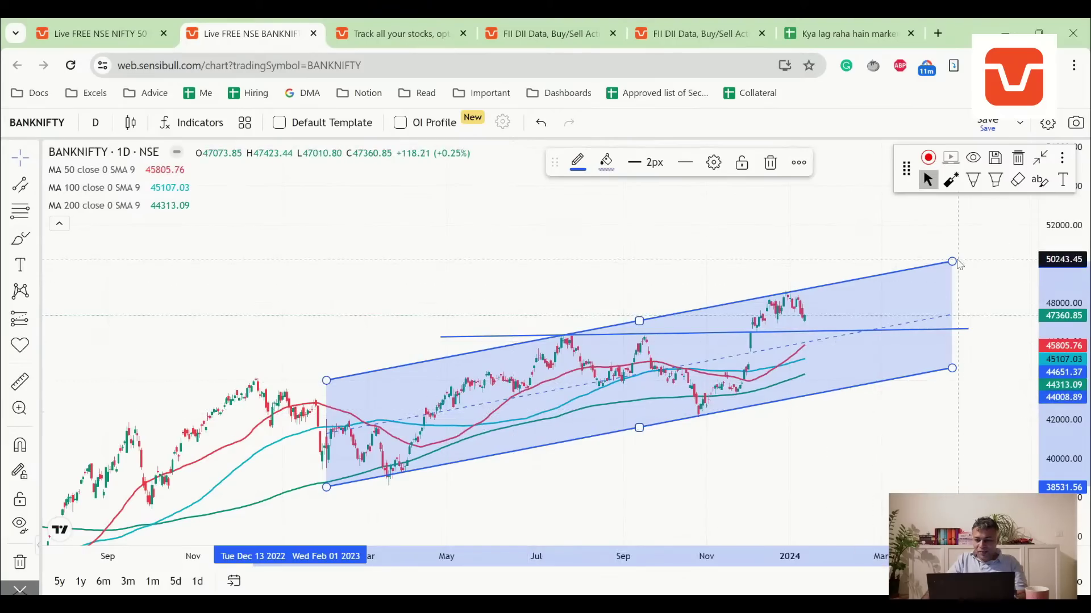
drag(955, 262, 960, 256)
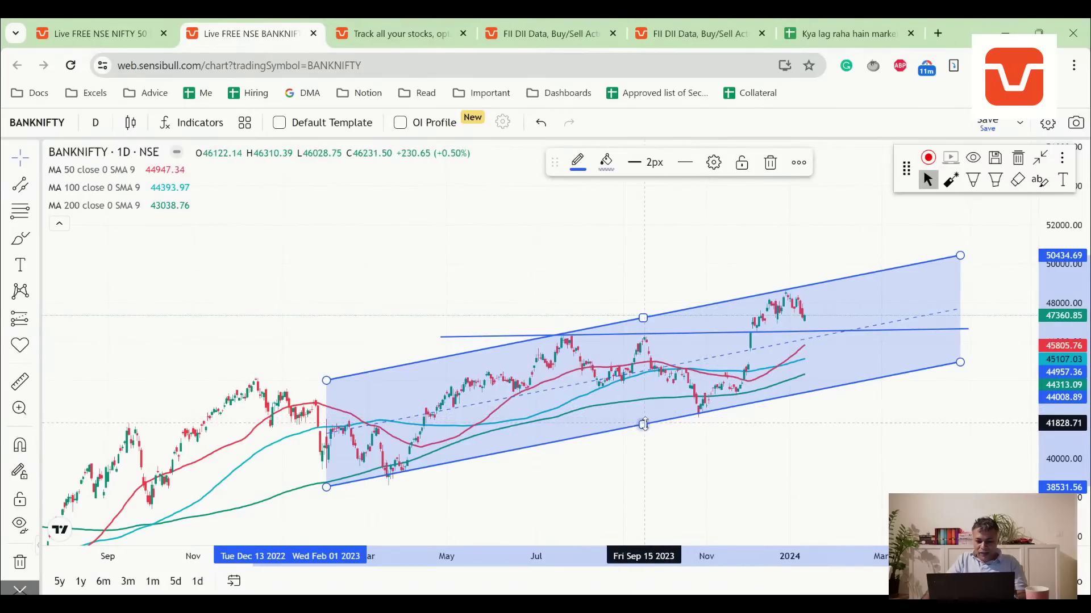
drag(642, 425, 642, 431)
drag(326, 380, 282, 394)
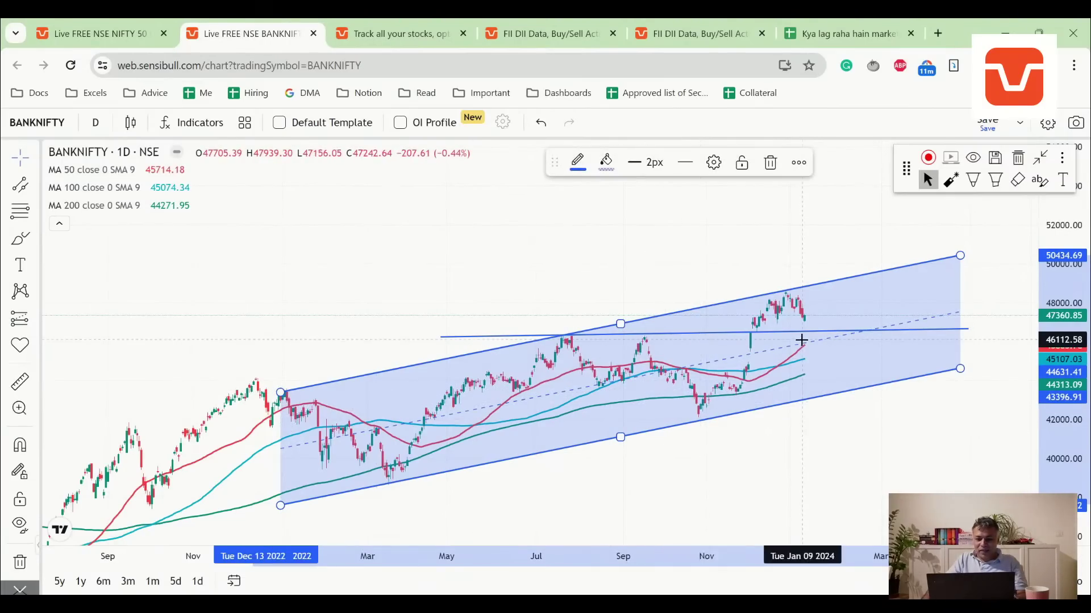
Remove all drawings from the BANKNIFTY chart and zoom out to show May 2022 onward.
right_click(905, 301)
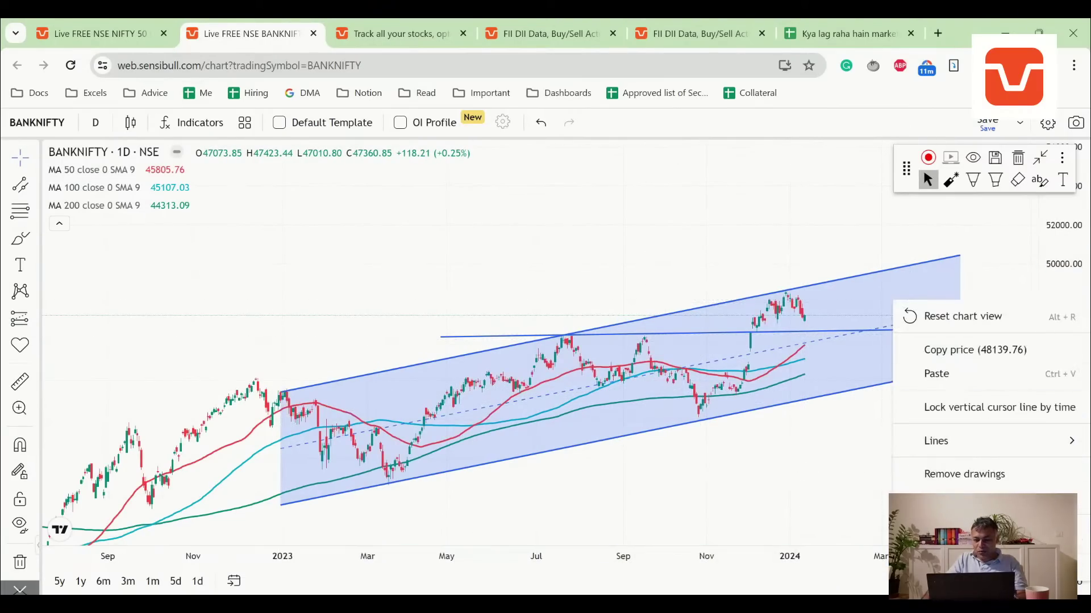
click(857, 309)
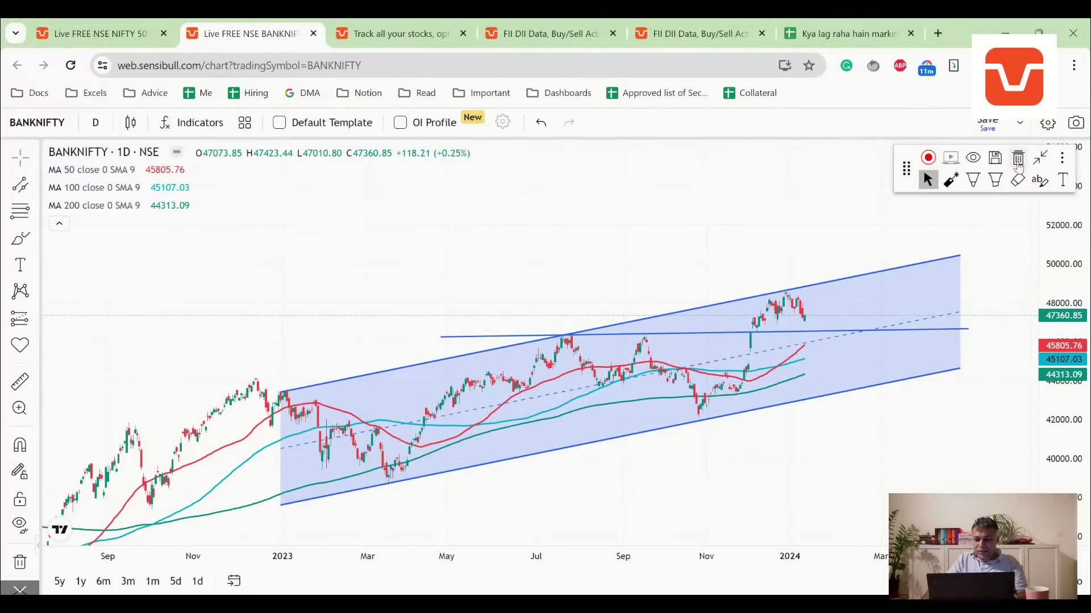
right_click(895, 289)
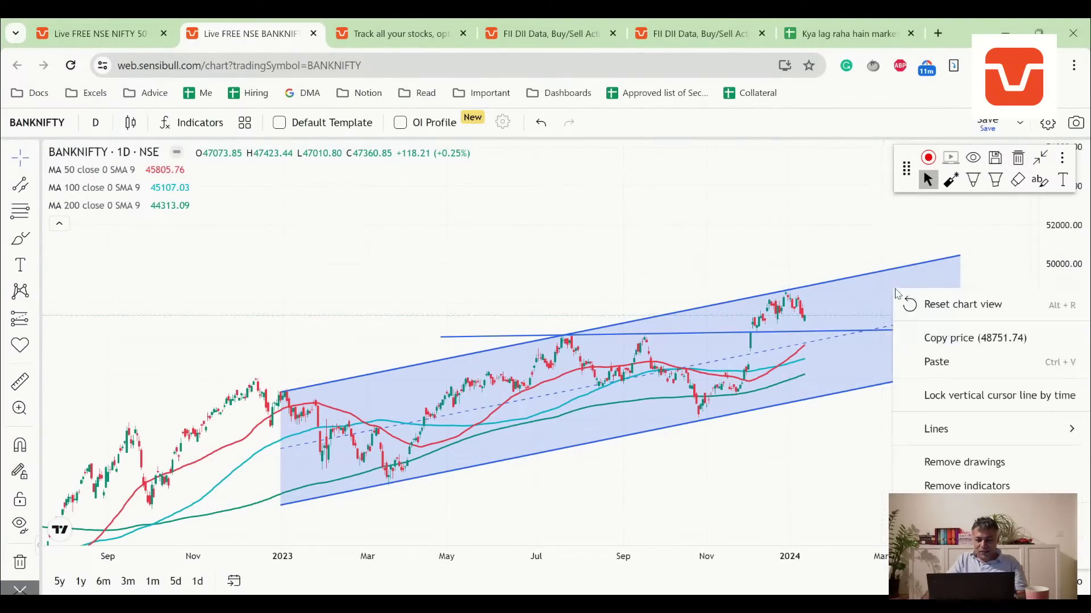
click(958, 461)
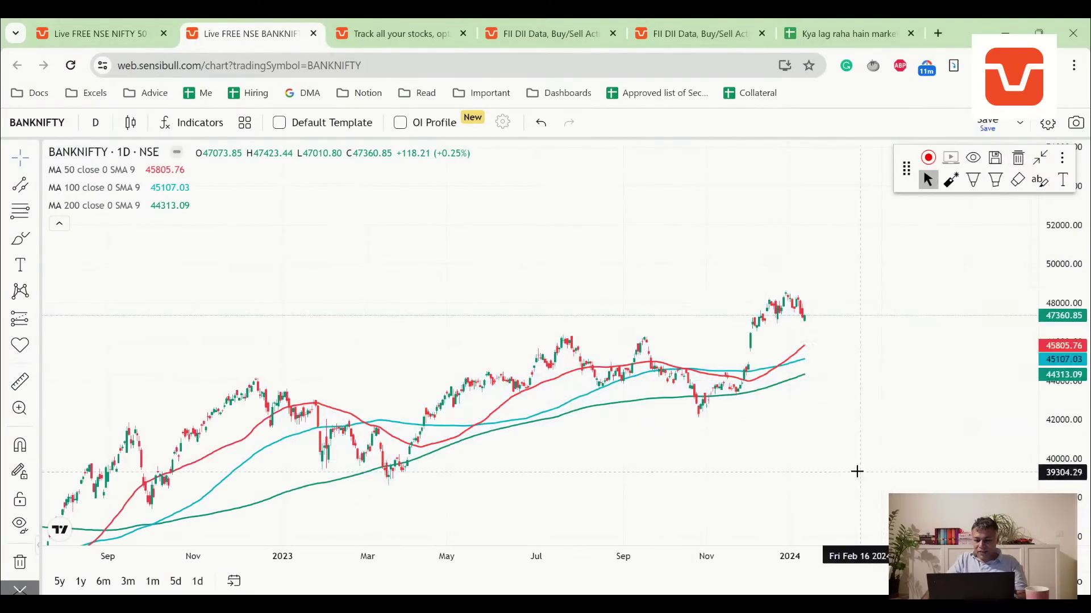
scroll(484, 358, down, 3)
scroll(487, 364, up, 5)
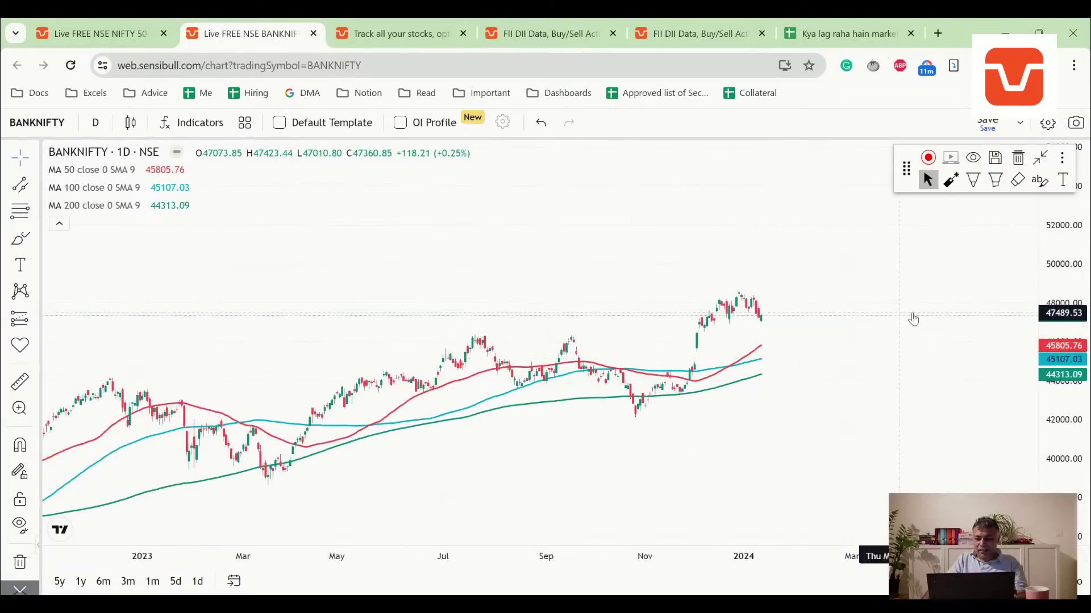
scroll(522, 362, down, 1)
scroll(523, 361, down, 2)
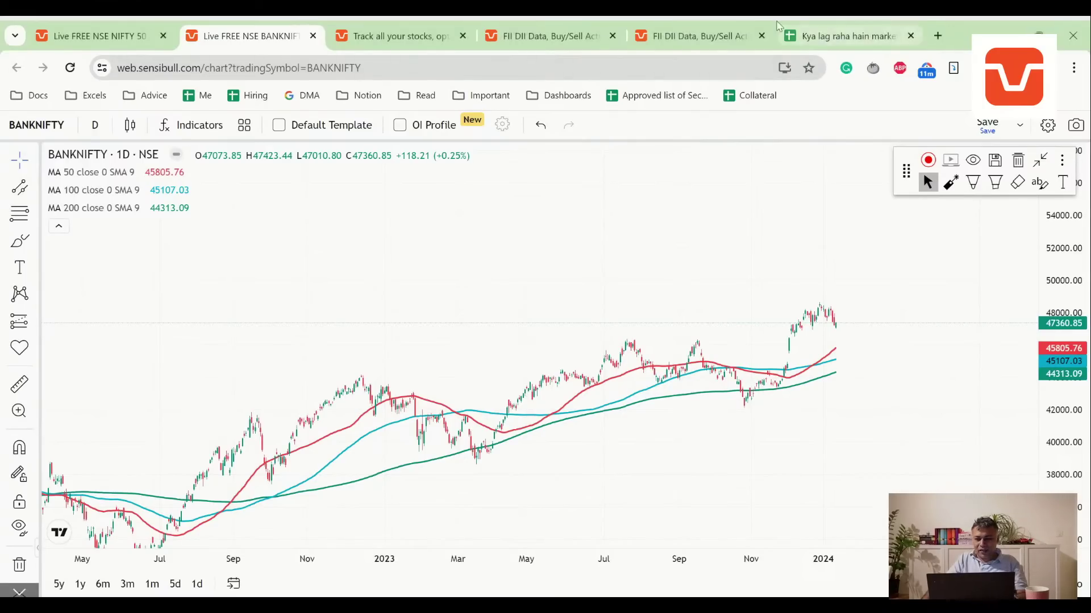
From the FII DII Data page, open the Stock Market Calendar of global economic events.
click(690, 36)
click(499, 134)
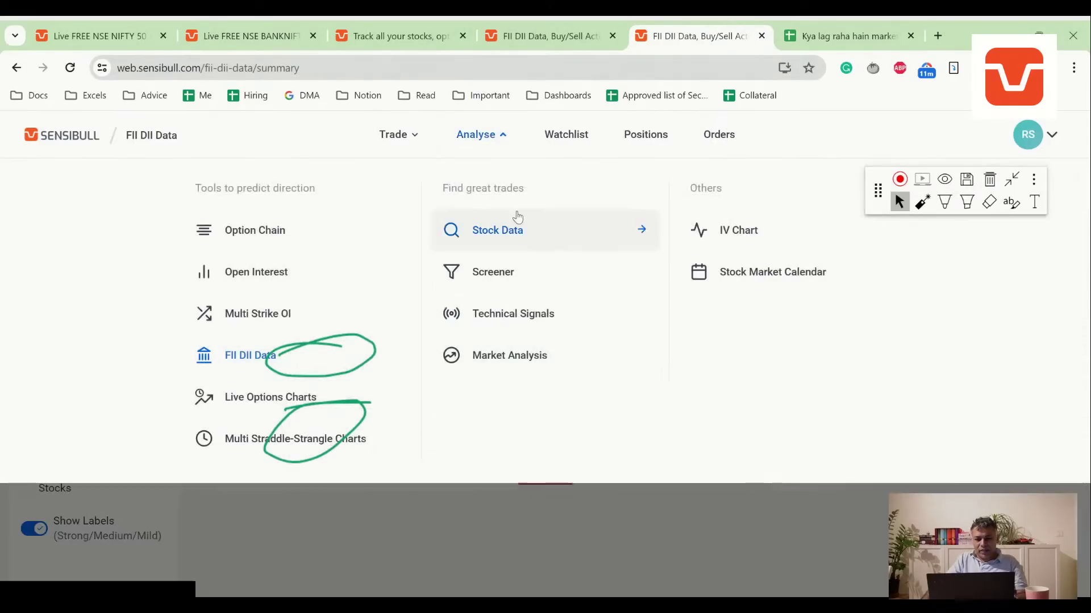
click(748, 270)
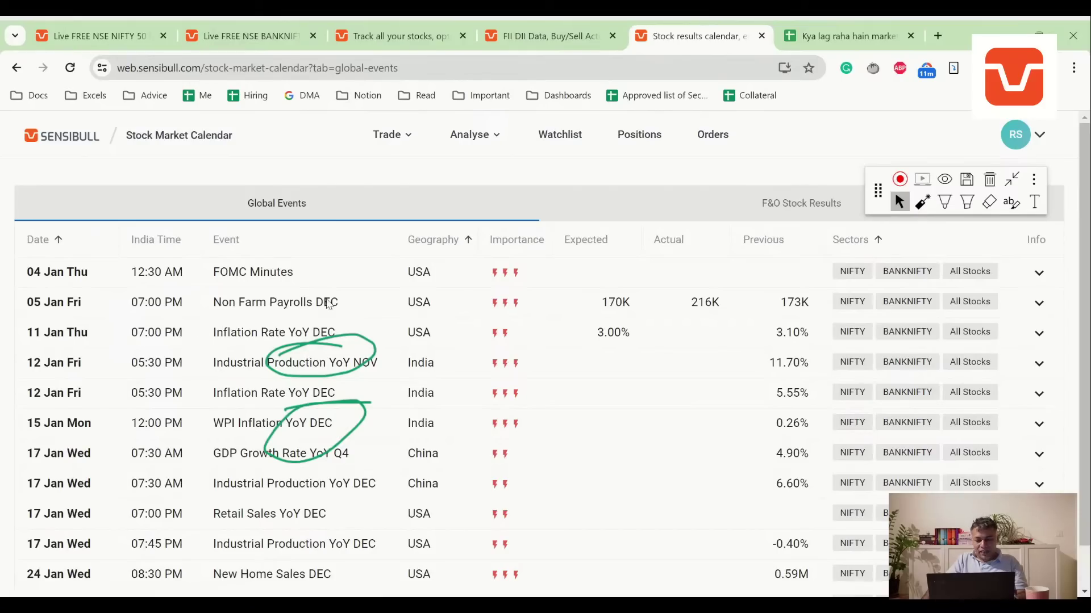
Load the TradingView chart page for the USDINR symbol in a new tab.
click(938, 36)
text(tra)
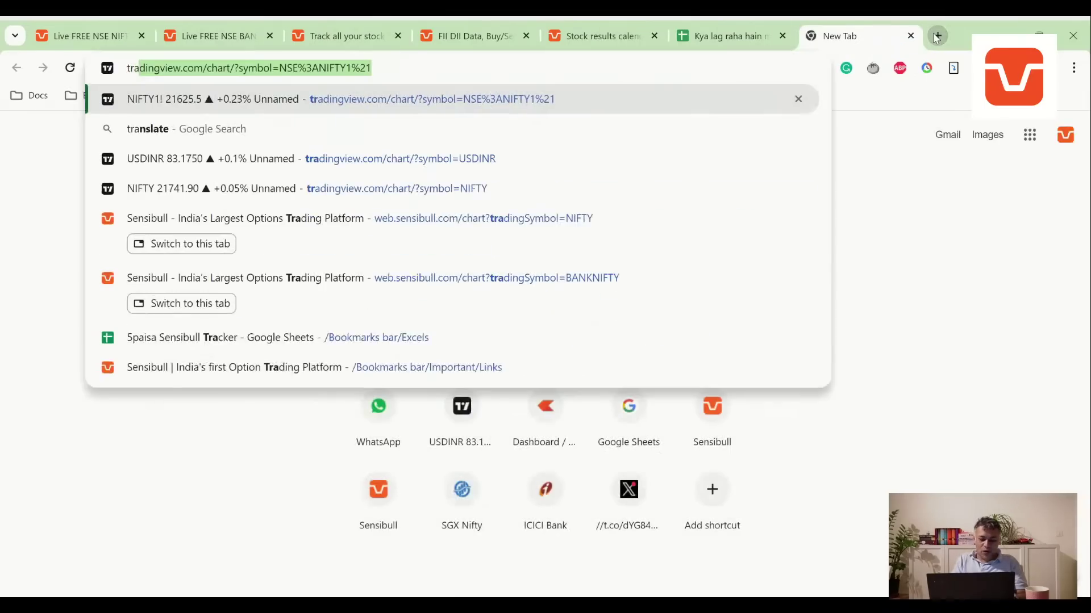
text(din)
key(Right)
key(ctrl+shift+Left)
key(ctrl+shift+Left)
key(ctrl+shift+Left)
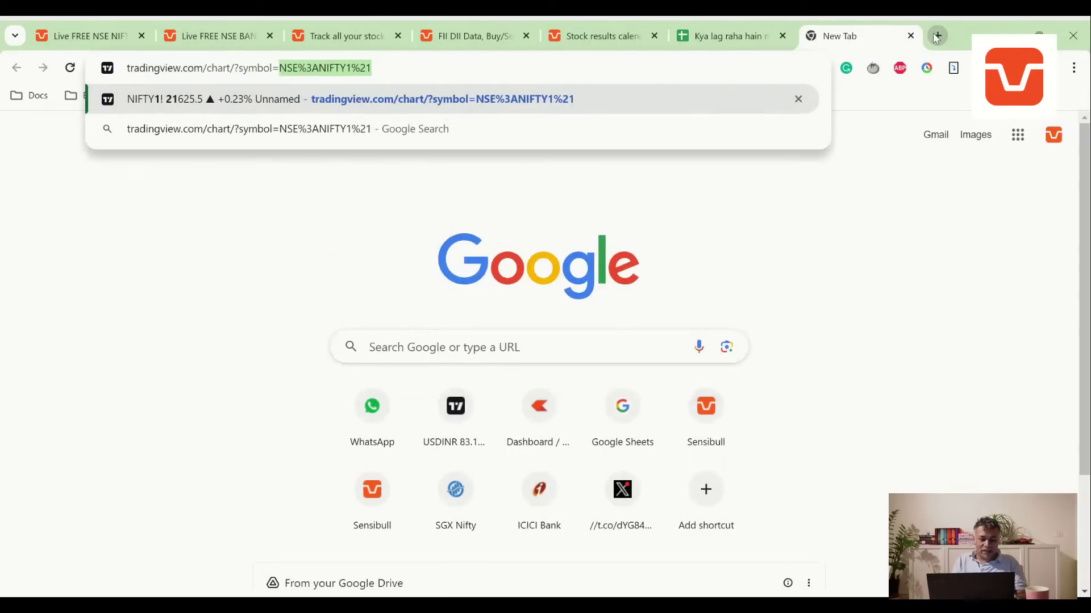
text(US)
key(Return)
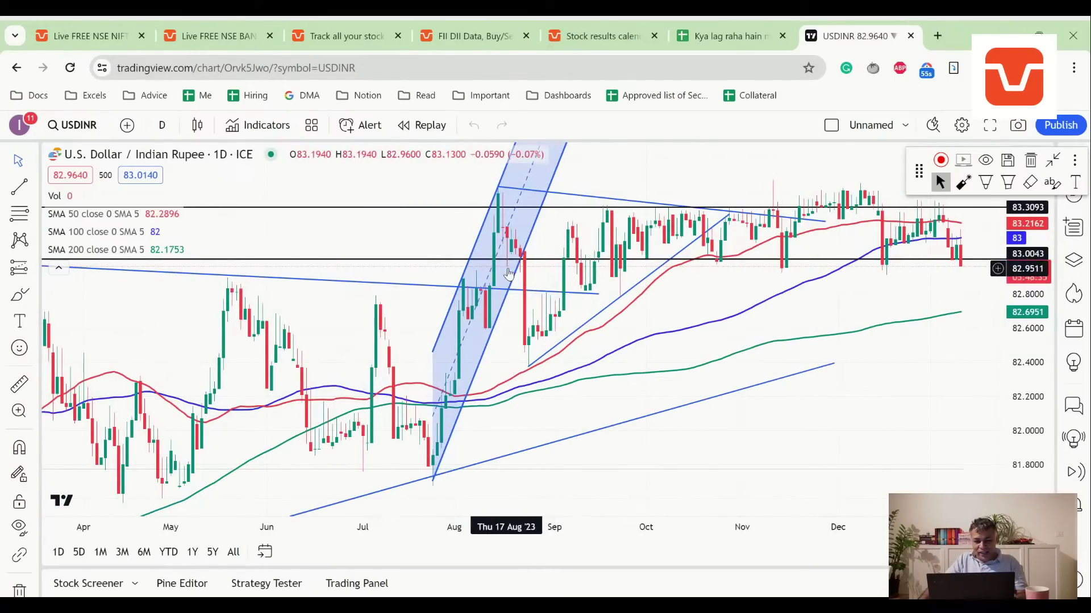
Lower the horizontal price level to 82.94 and zoom the daily chart out.
drag(509, 263, 503, 270)
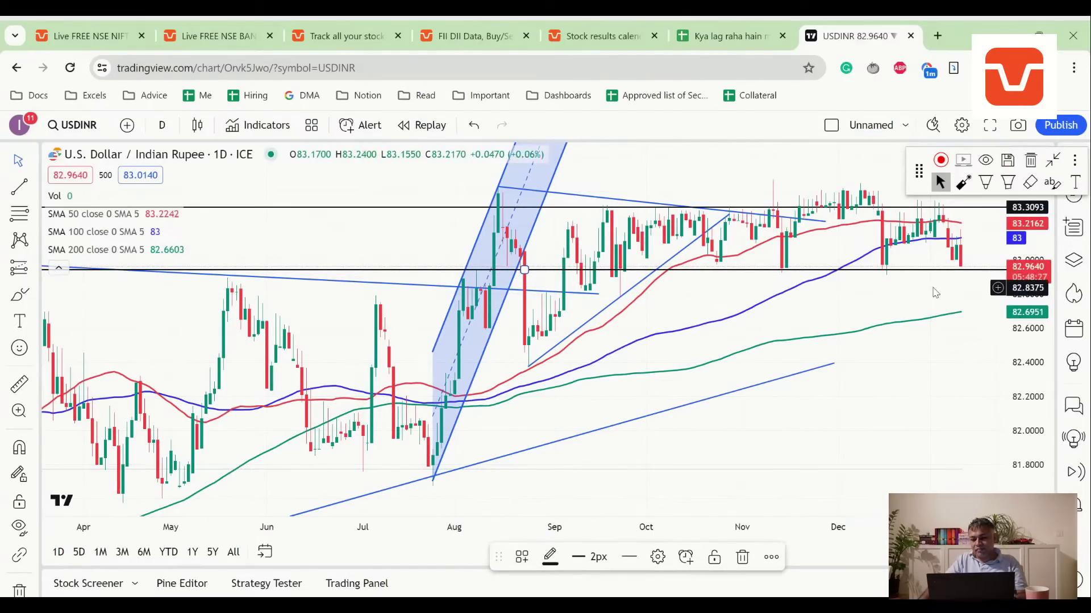
scroll(937, 278, down, 2)
scroll(937, 278, down, 2)
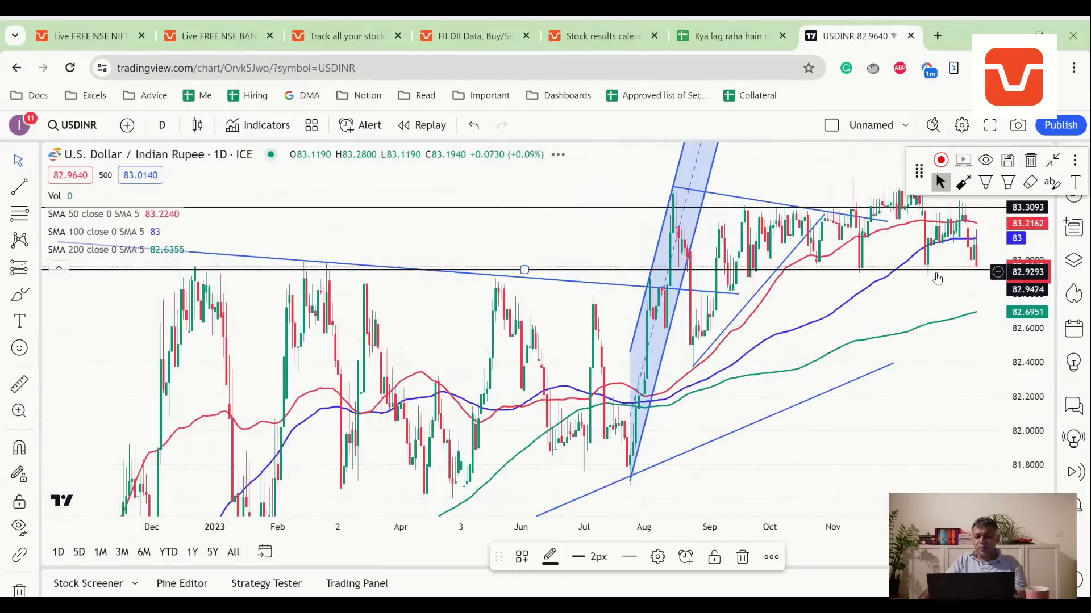
scroll(936, 278, up, 2)
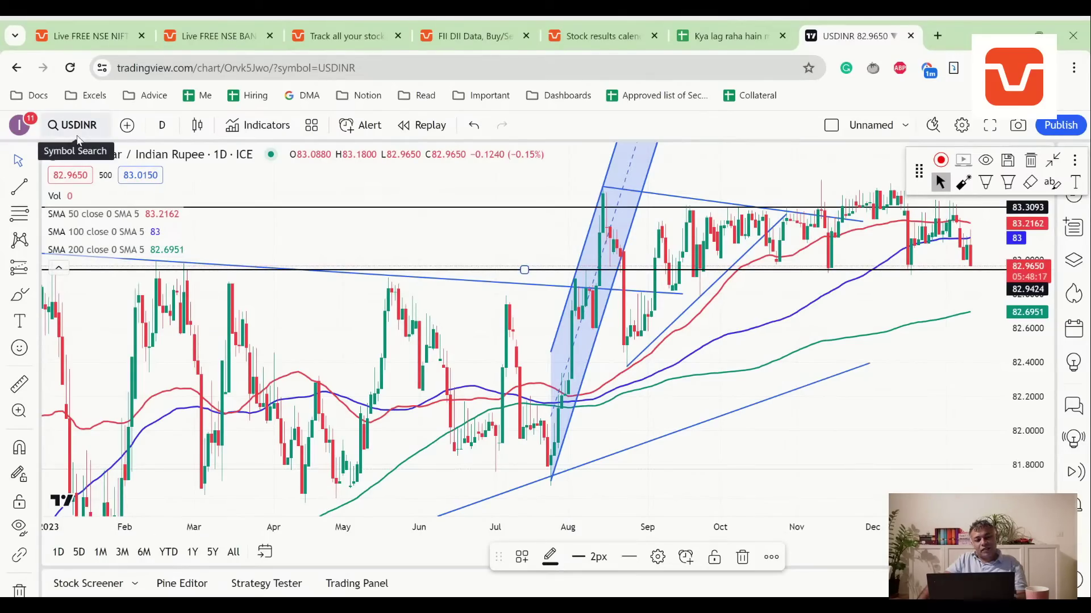
Switch the BANKNIFTY chart back in Sensibull to 1-week candles.
click(218, 36)
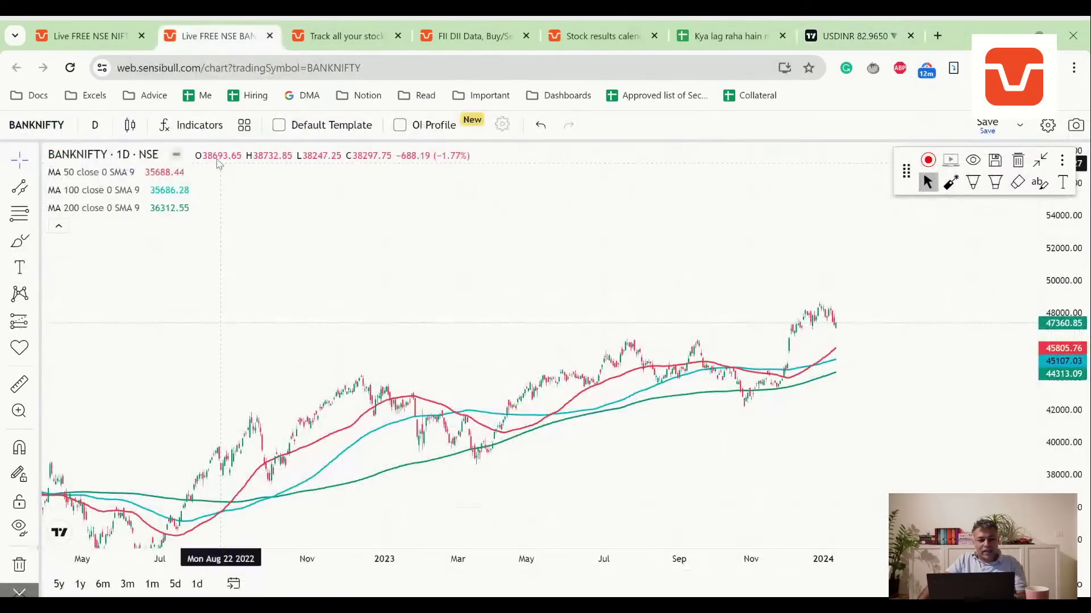
click(95, 125)
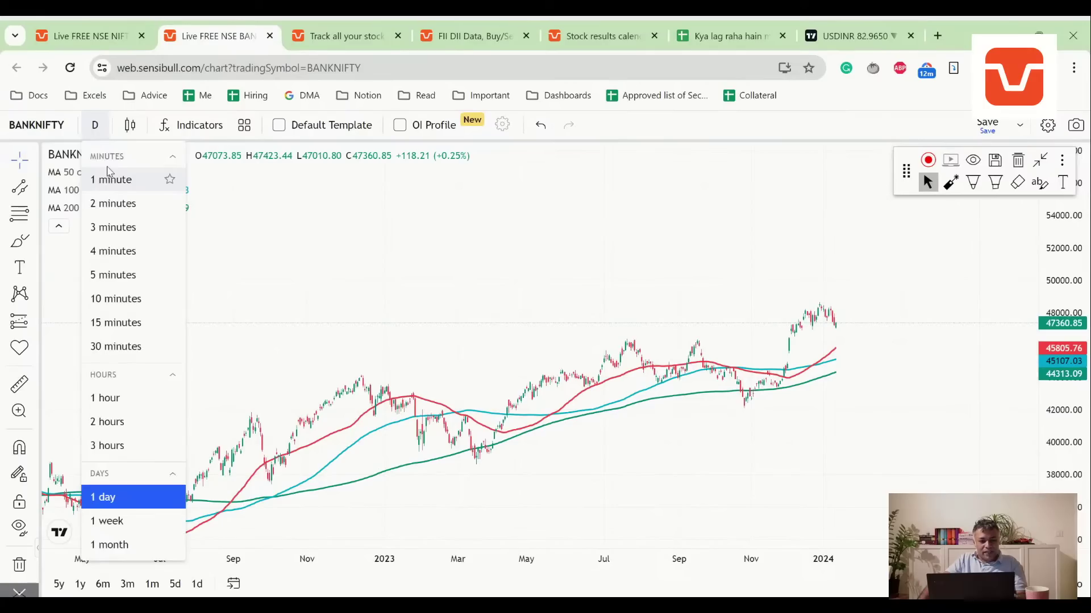
click(110, 523)
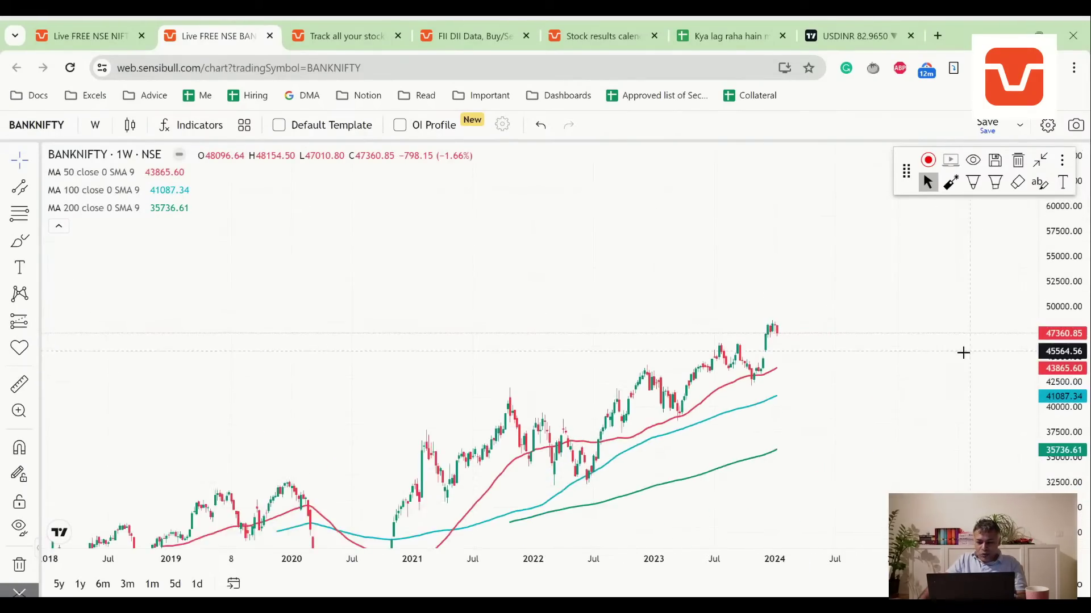
scroll(963, 353, up, 3)
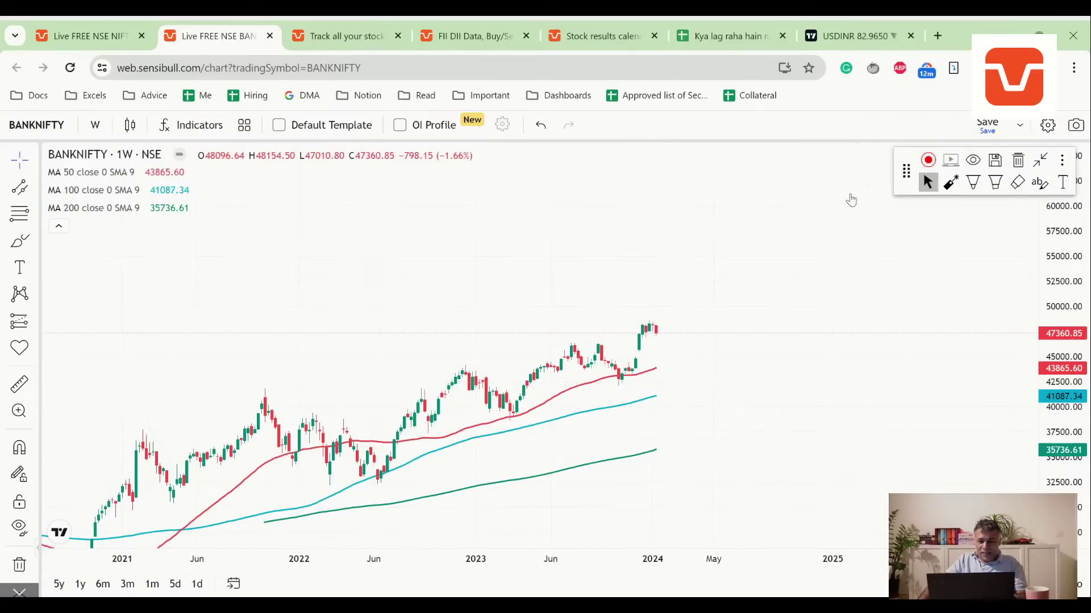
Draw a rising parallel channel from the 2022 low, anchoring its start at February 2022.
click(20, 187)
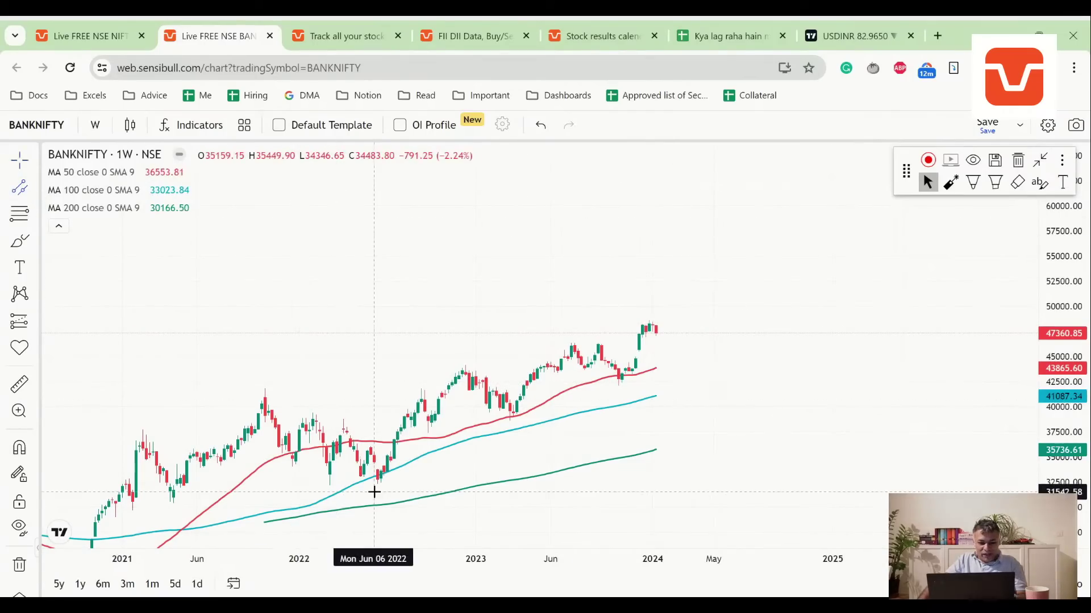
drag(378, 483, 843, 295)
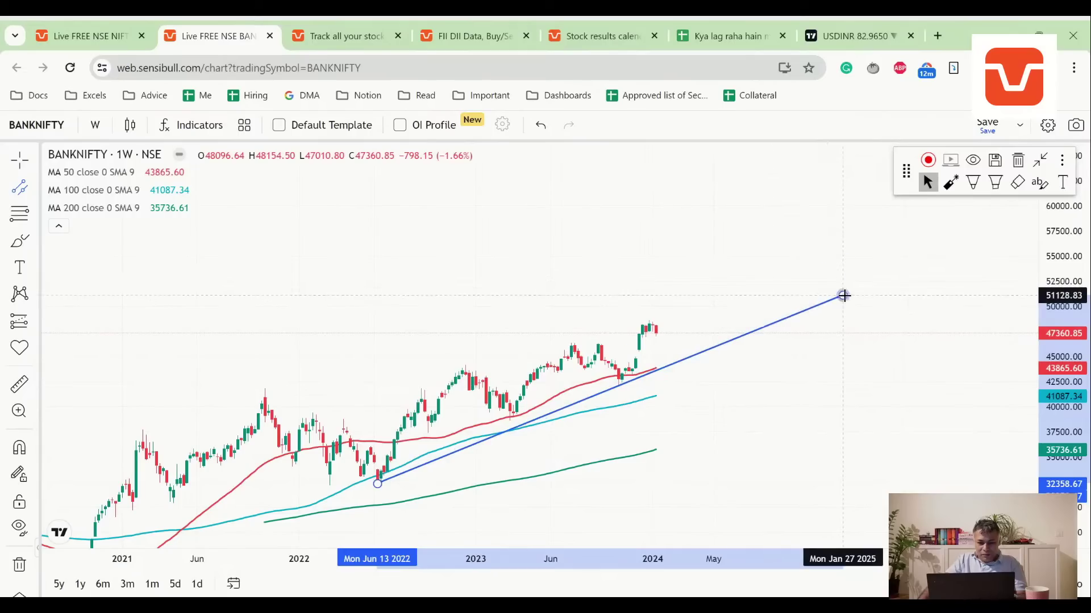
click(634, 297)
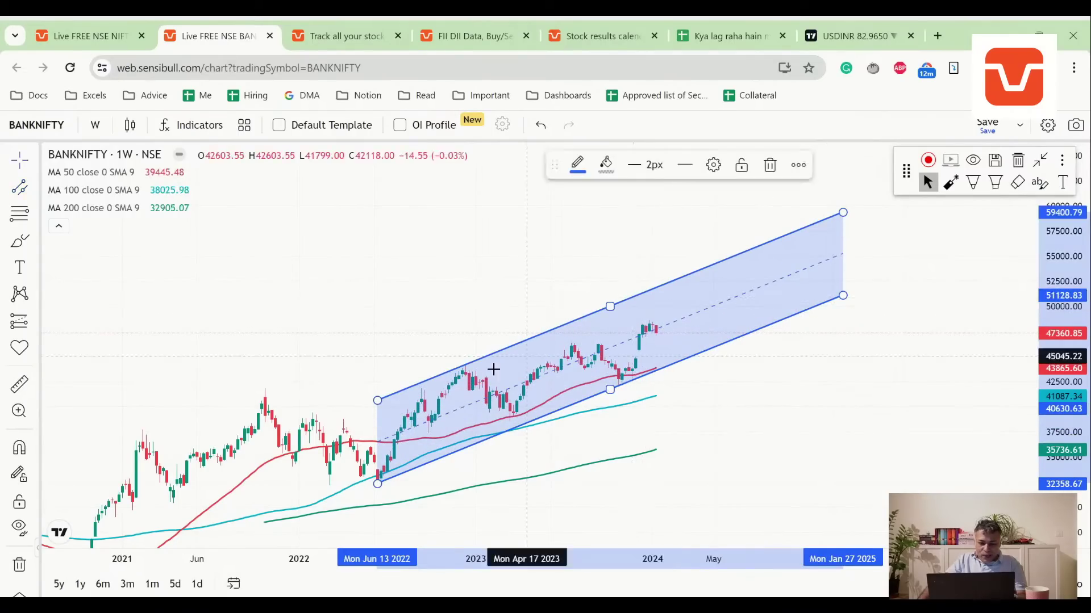
drag(377, 402, 340, 426)
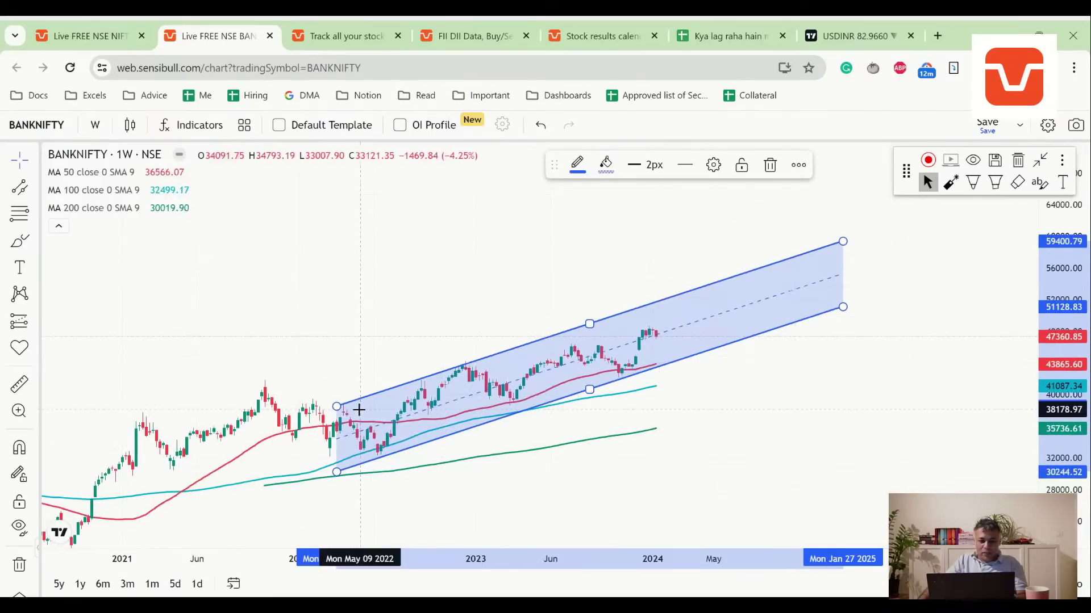
drag(337, 407, 306, 417)
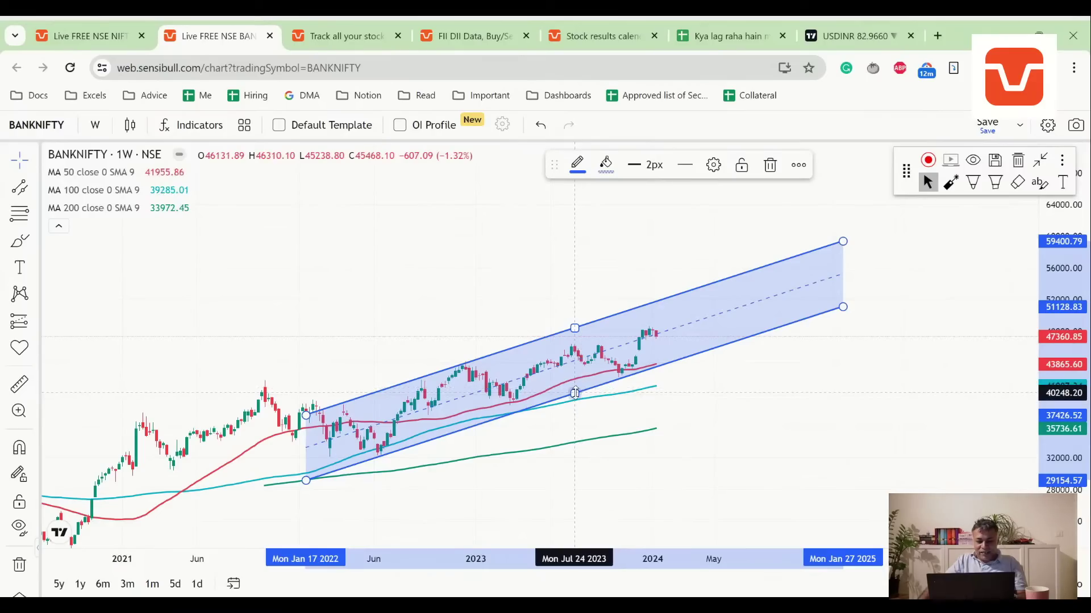
click(573, 321)
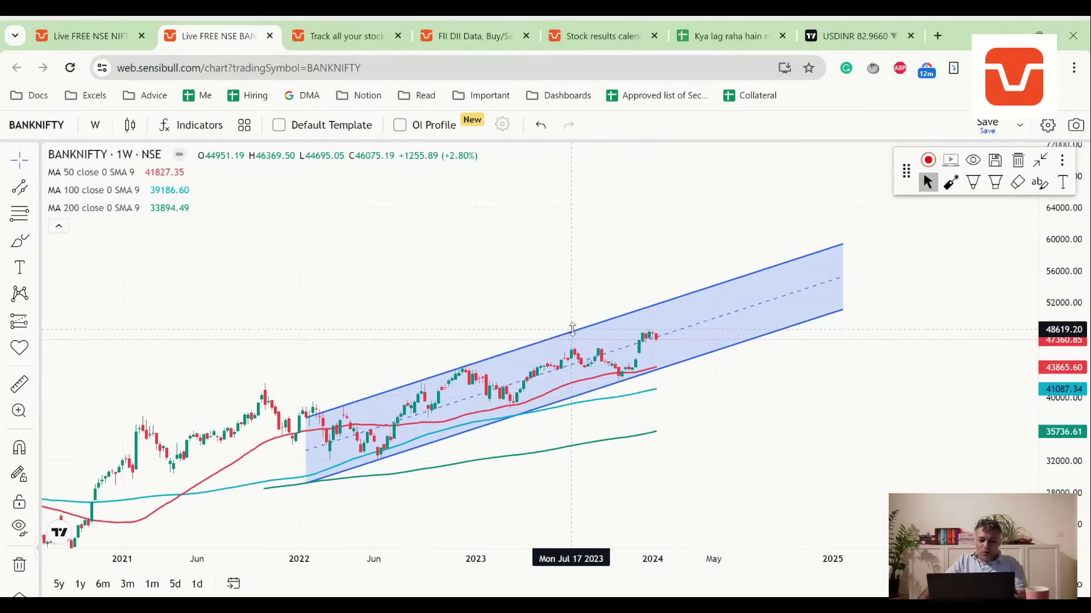
scroll(593, 354, up, 1)
scroll(593, 354, down, 1)
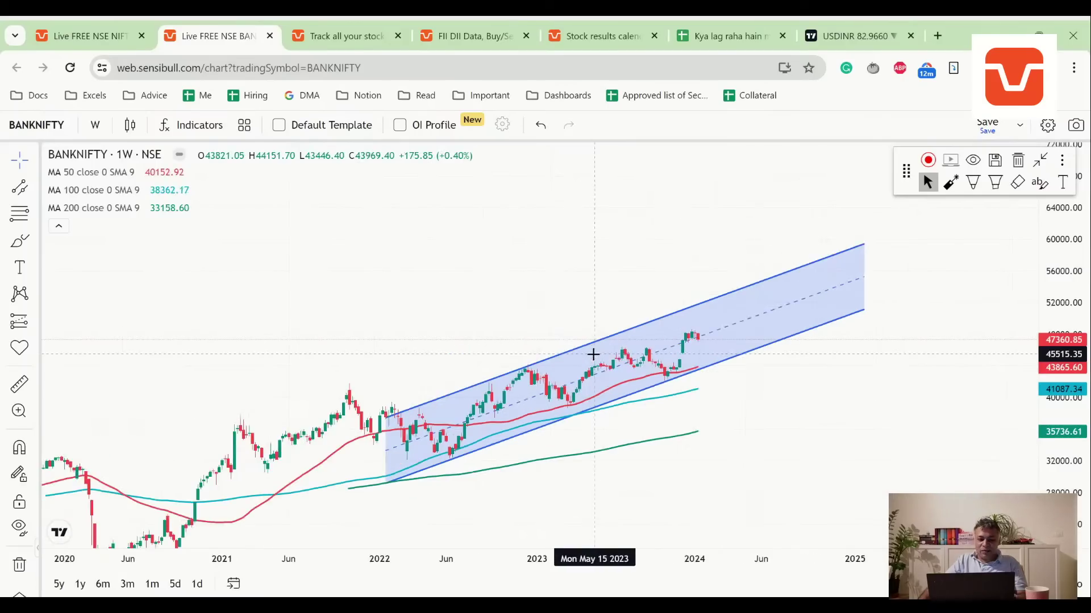
click(571, 419)
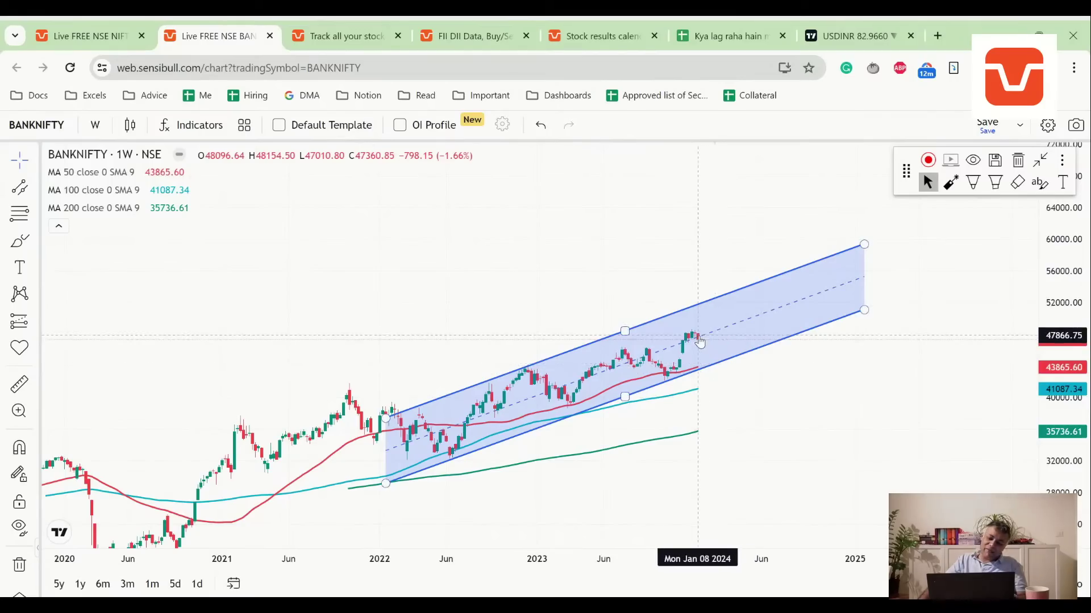
Remove the channel drawing and rescale the price axis to refit the weekly candles.
right_click(782, 312)
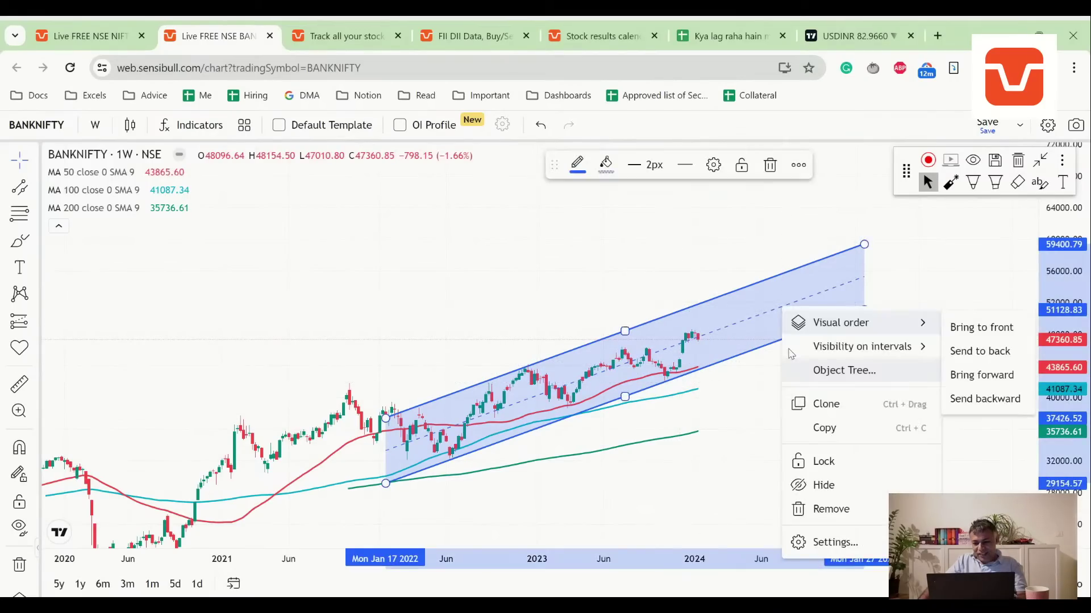
click(832, 521)
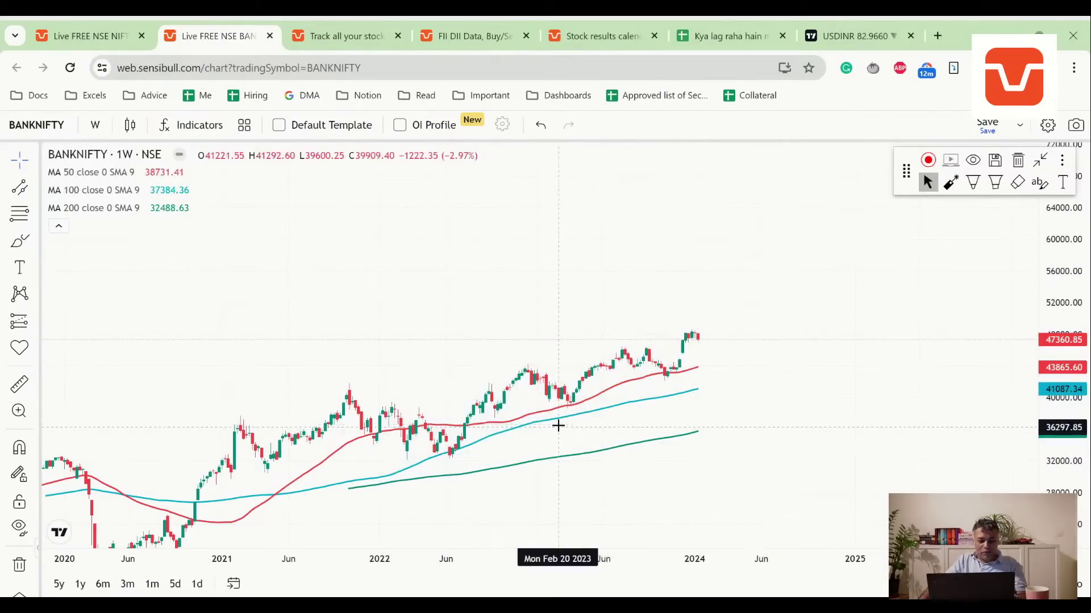
scroll(645, 414, up, 3)
scroll(672, 409, down, 2)
scroll(672, 409, down, 3)
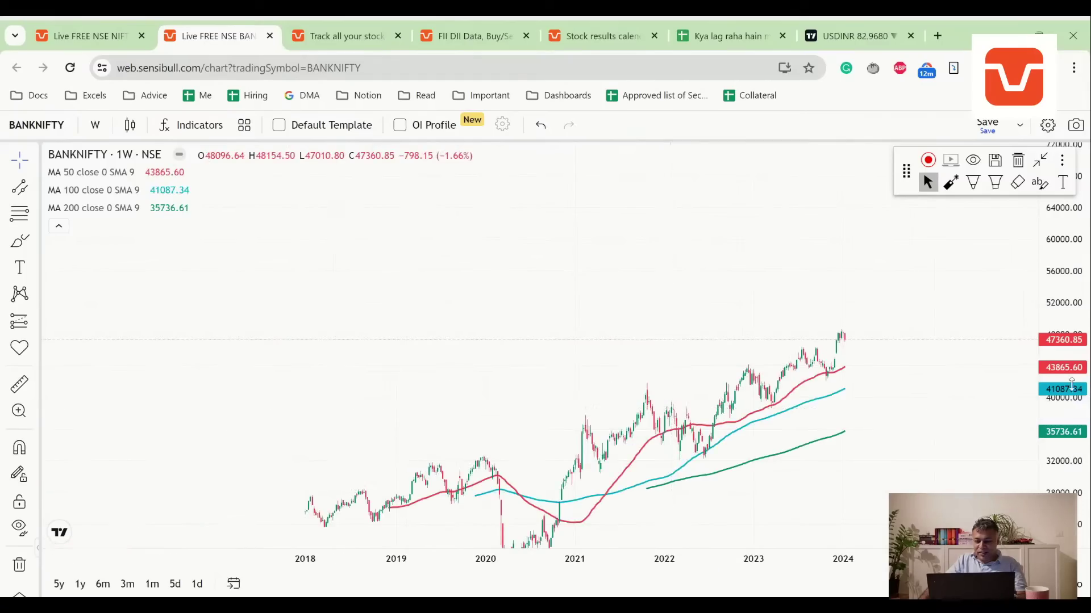
drag(1071, 384, 940, 416)
scroll(920, 421, up, 3)
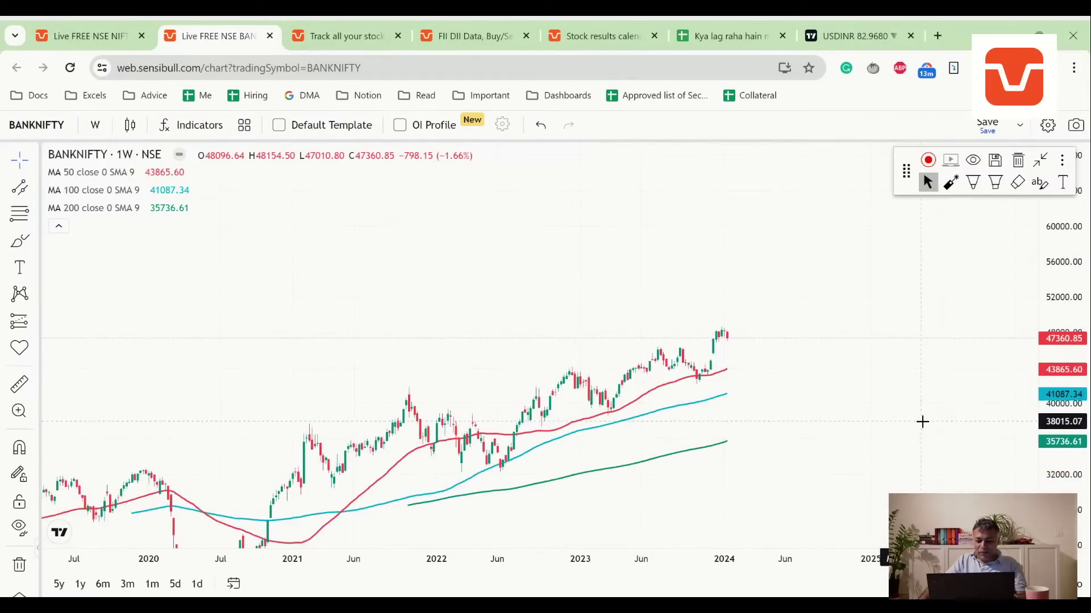
drag(840, 426, 866, 375)
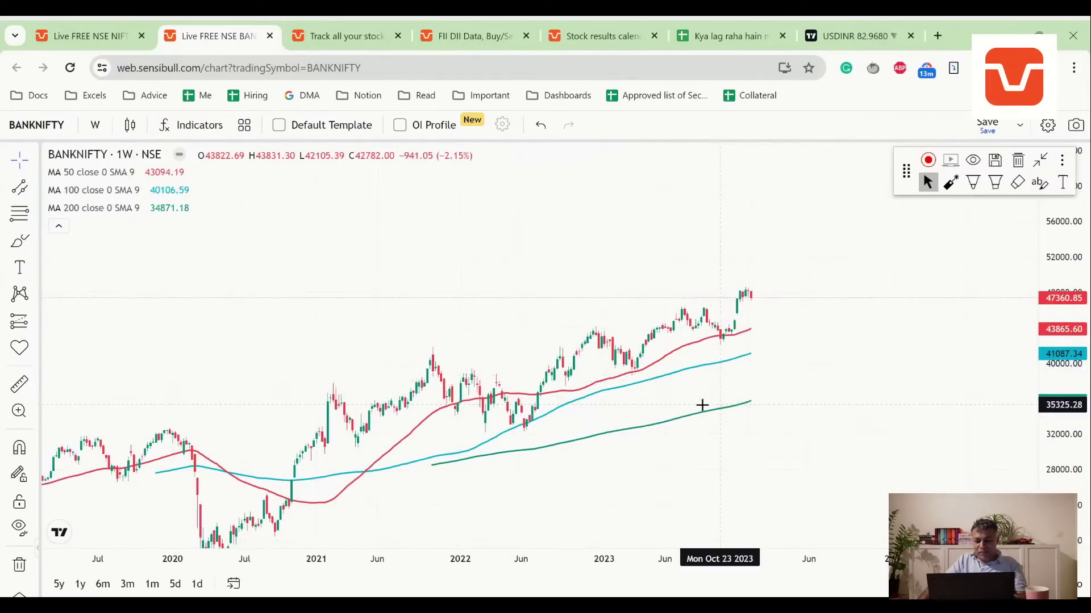